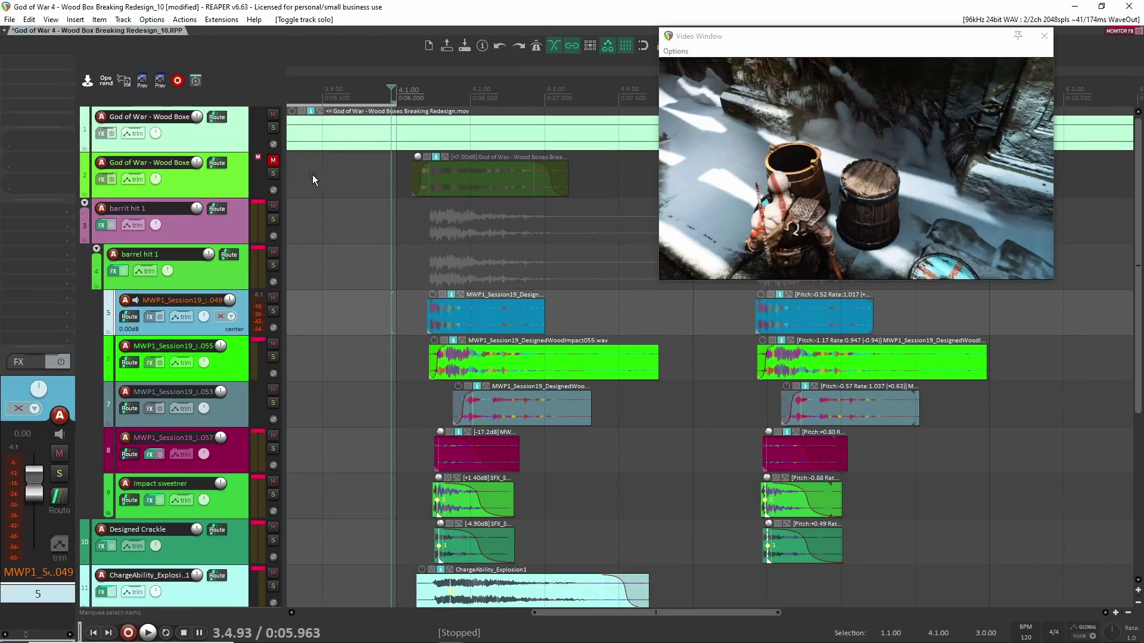
Step: Solo the muted original God of War game audio track and play it against the video
click(273, 173)
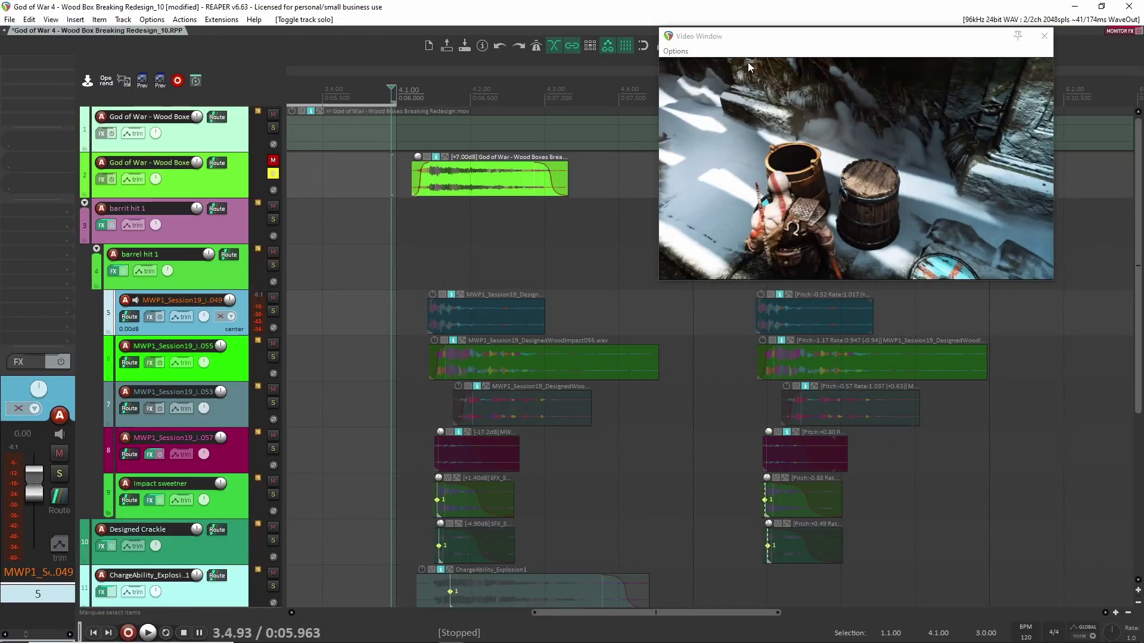
drag(585, 233, 524, 271)
key(space)
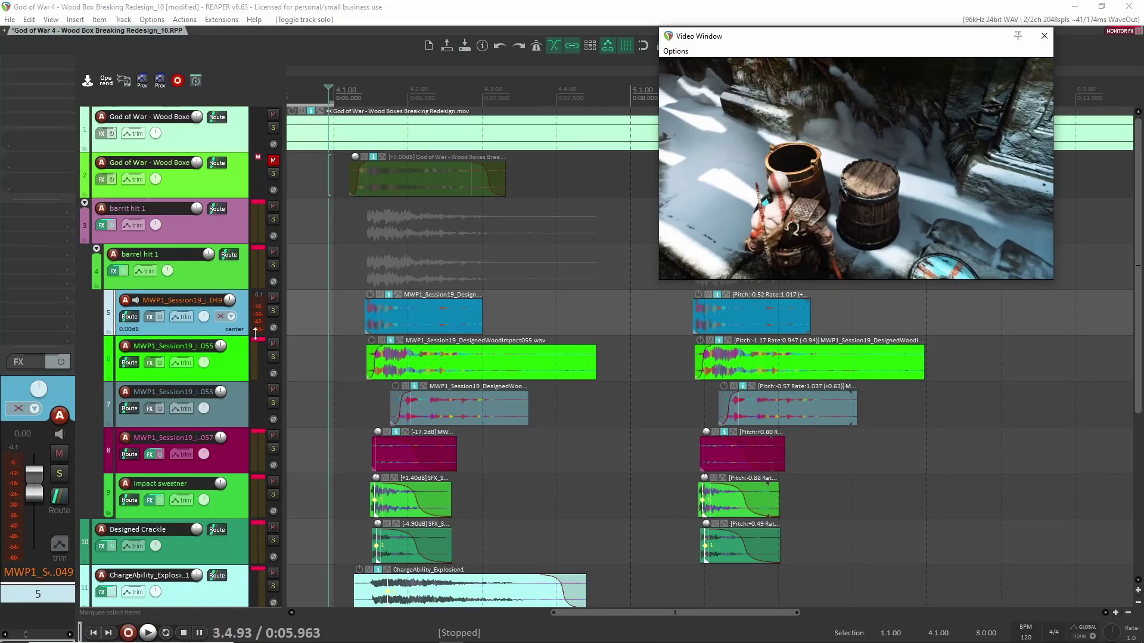
scroll(383, 369, up, 3)
scroll(349, 355, down, 4)
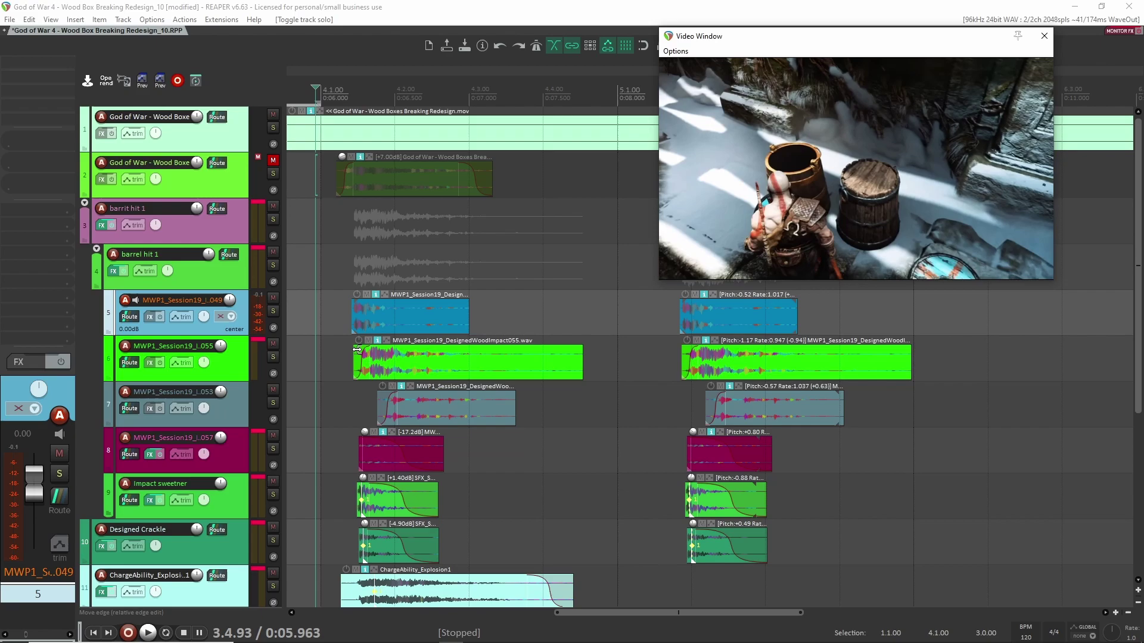
scroll(355, 350, up, 1)
scroll(355, 350, up, 1)
drag(355, 350, 424, 334)
scroll(424, 335, down, 1)
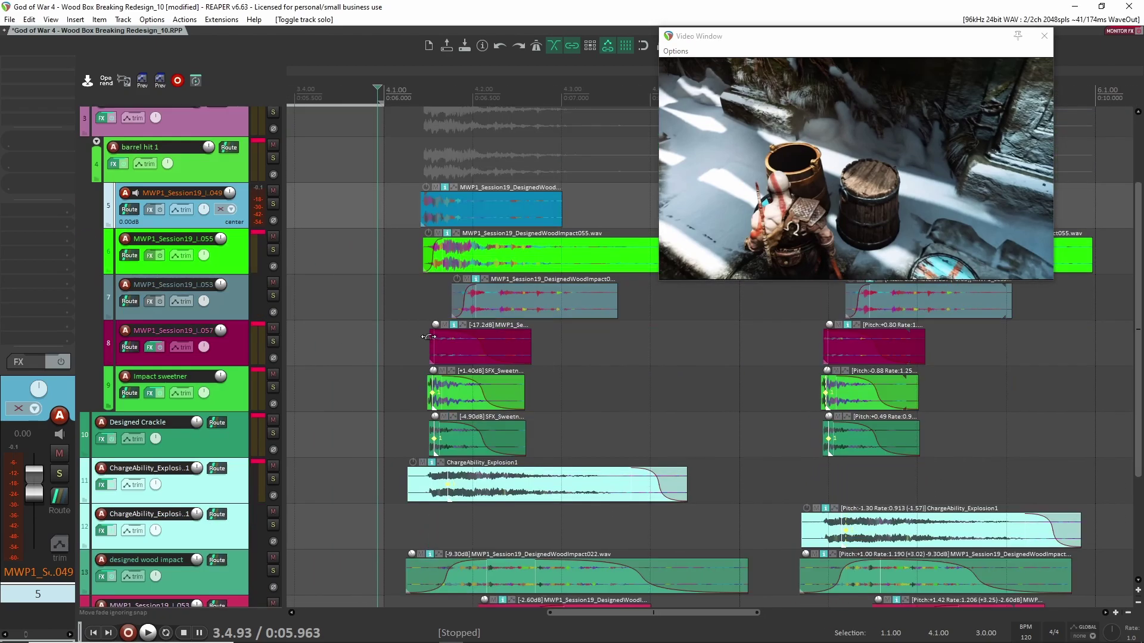
scroll(431, 338, up, 1)
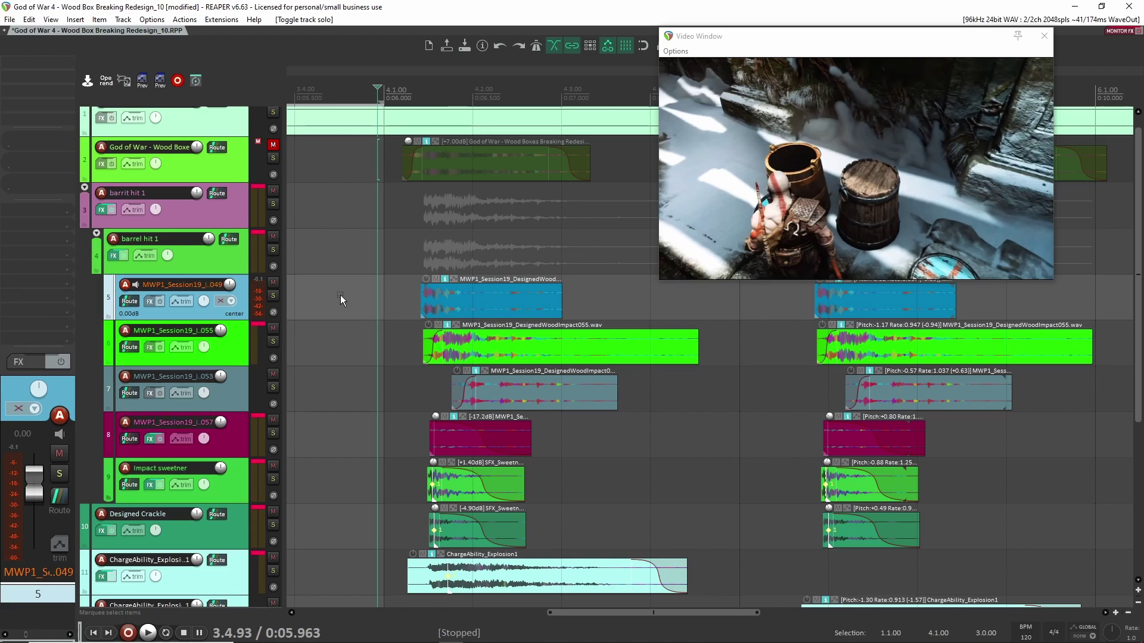
Step: Solo the DesignedWoodImpact049 layer of the barrel hit and play it from just before its first clip
click(272, 296)
drag(424, 320, 377, 318)
scroll(377, 318, down, 5)
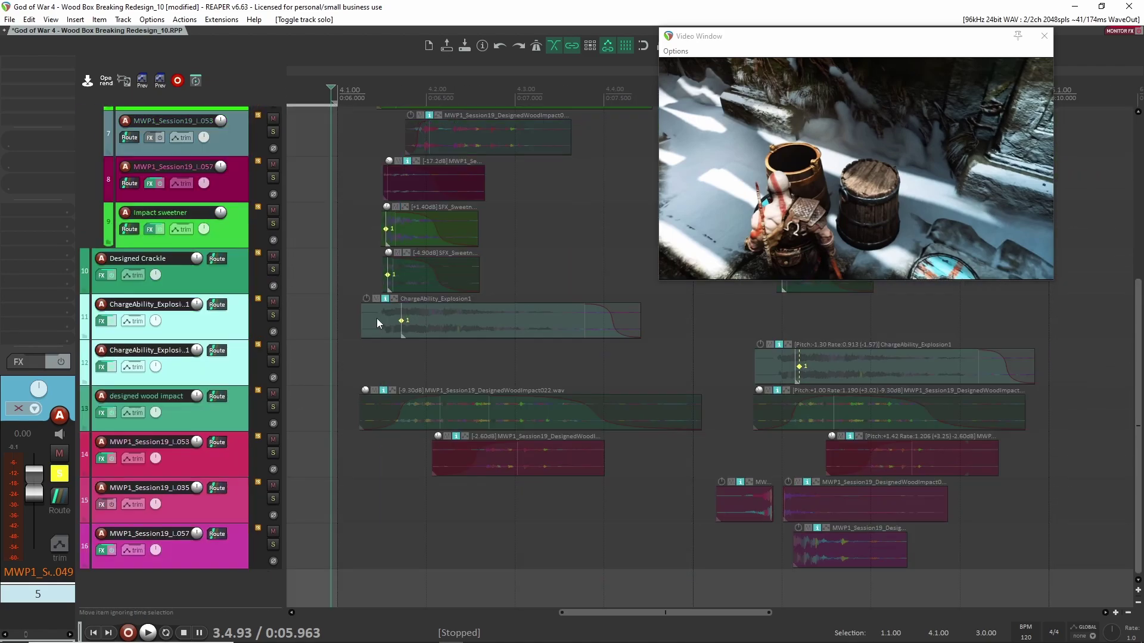
scroll(376, 319, up, 6)
click(366, 311)
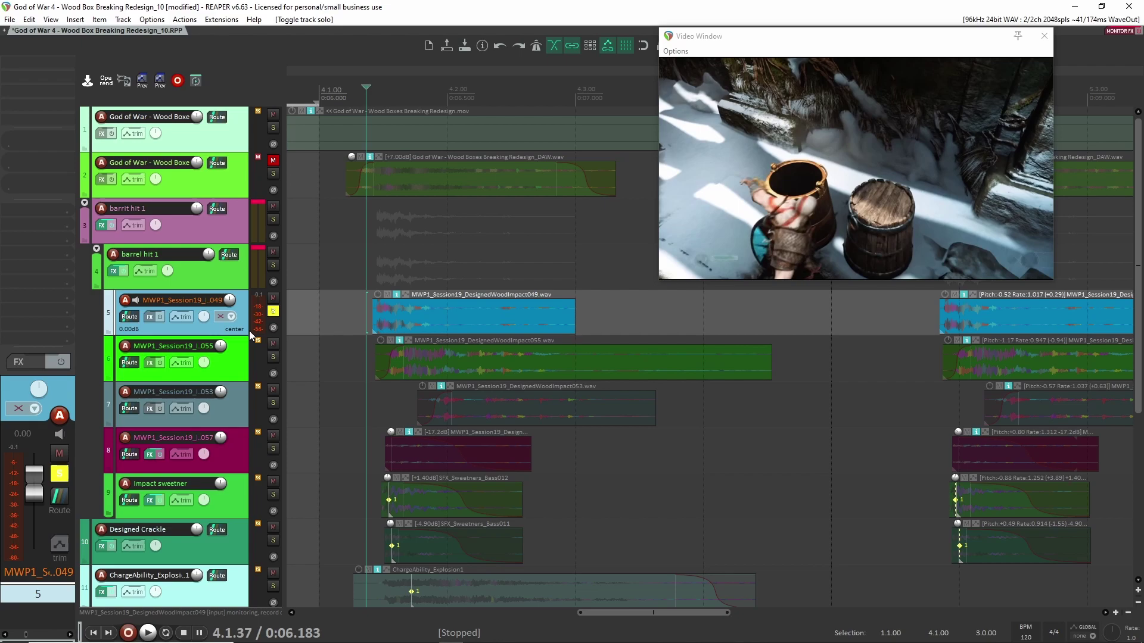
key(space)
key(space)
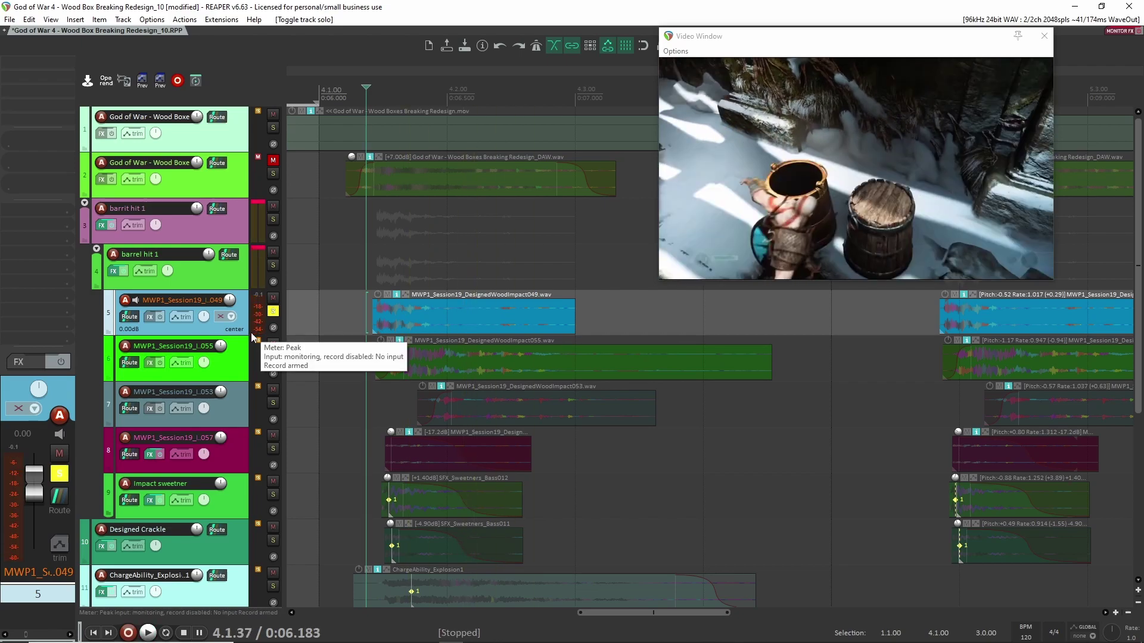
key(space)
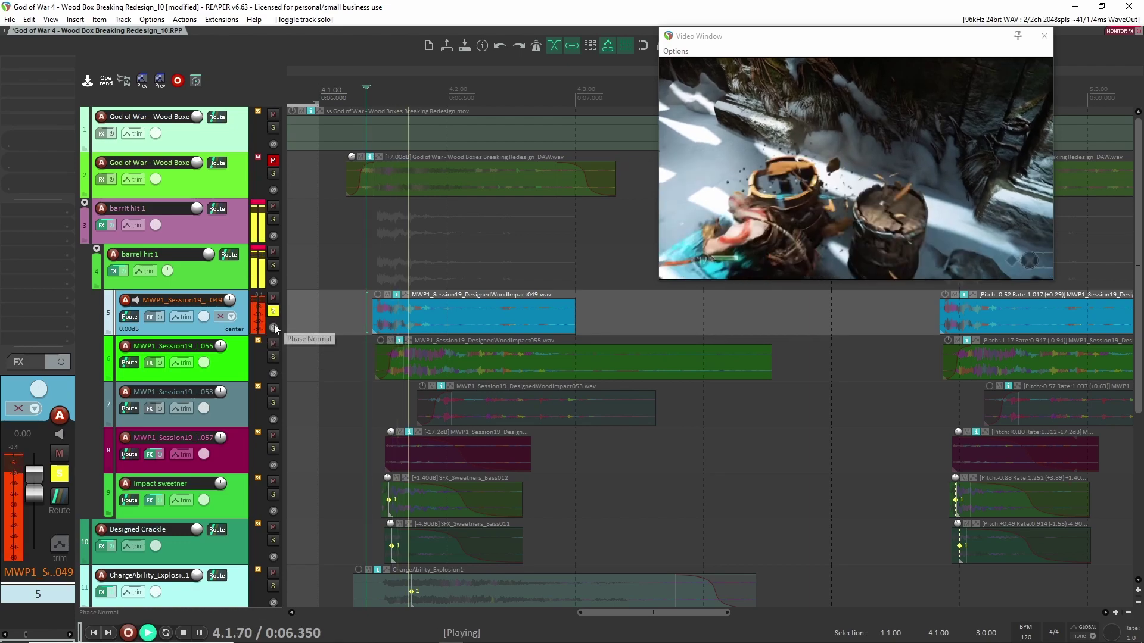
key(space)
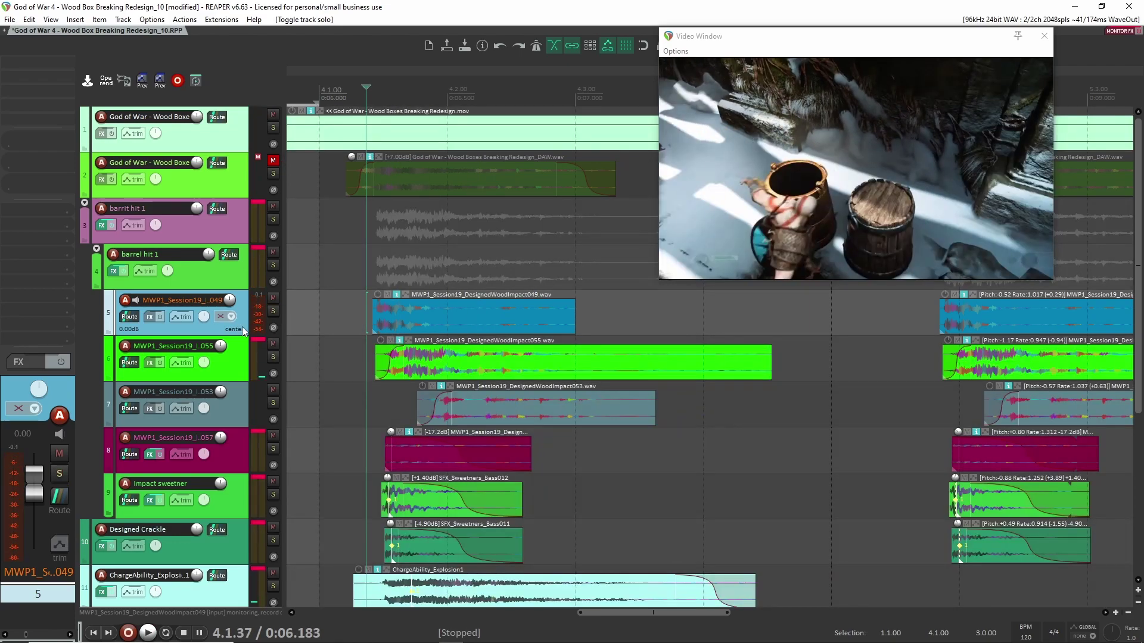
Step: Solo only the DesignedWoodImpact055 layer and play it from the same point
click(244, 368)
click(273, 356)
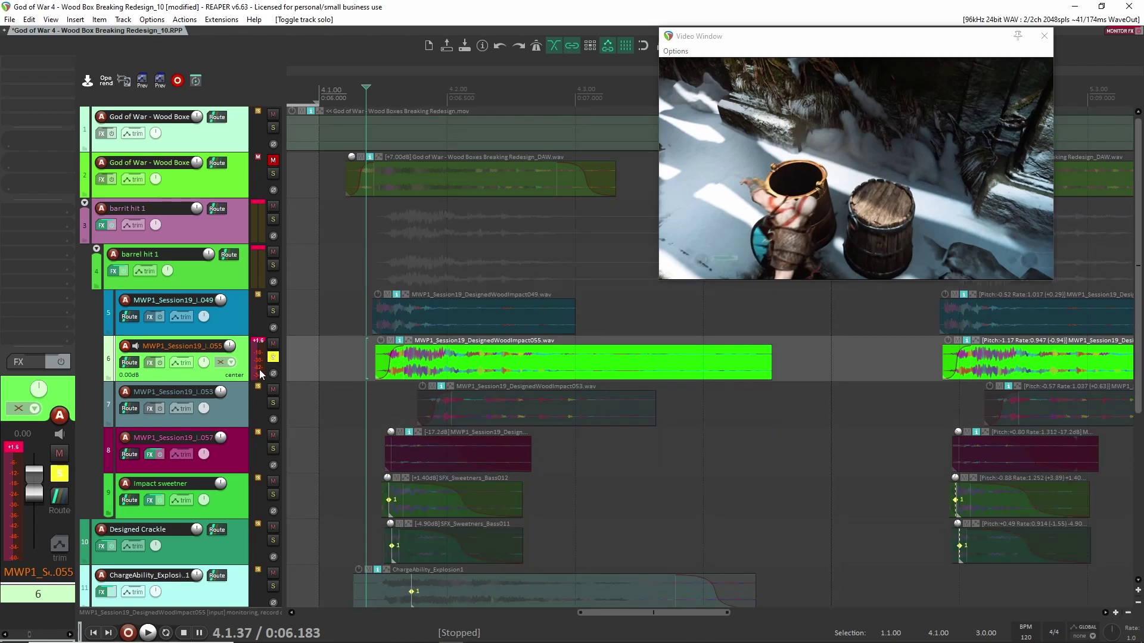
key(space)
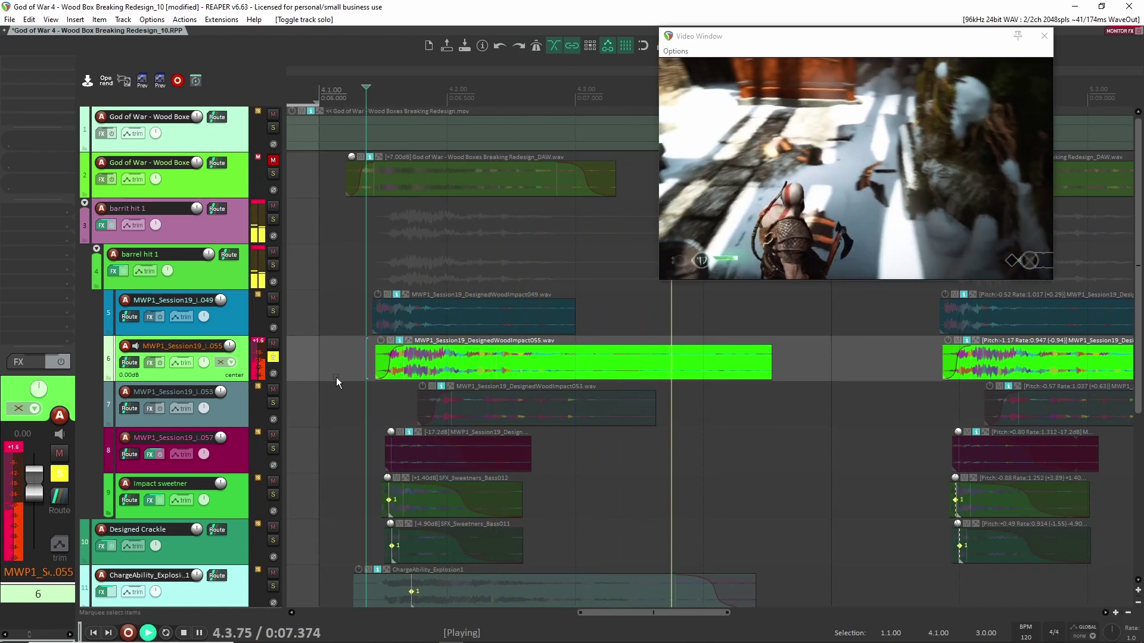
key(space)
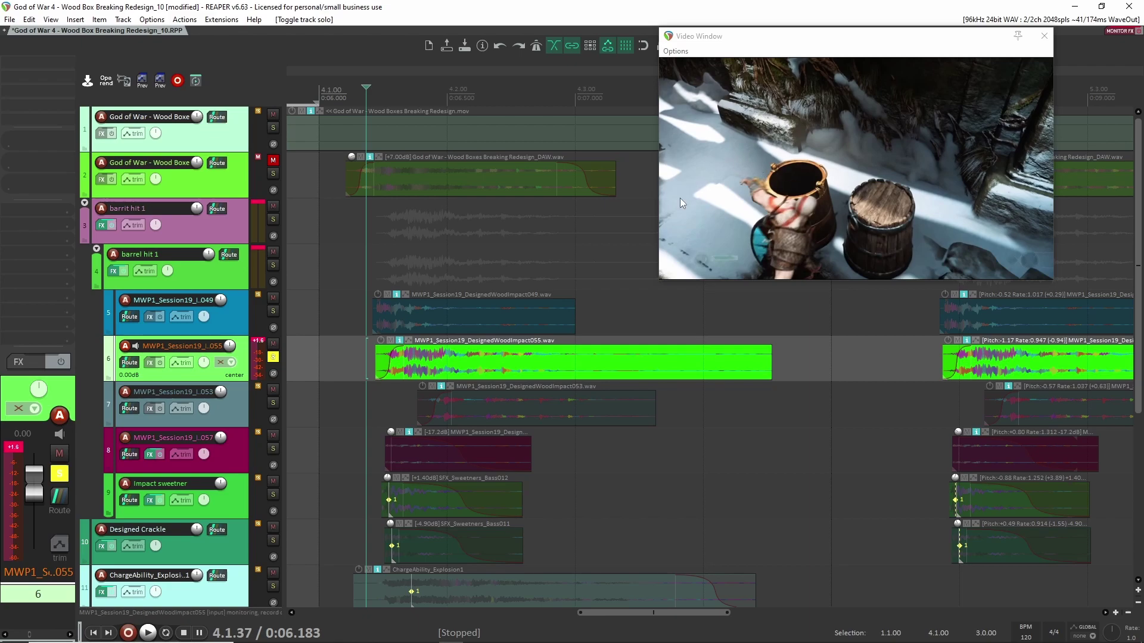
Step: Add the DesignedWoodImpact049 layer to the solo, play it together with the 055 layer, and clear both solos
click(273, 311)
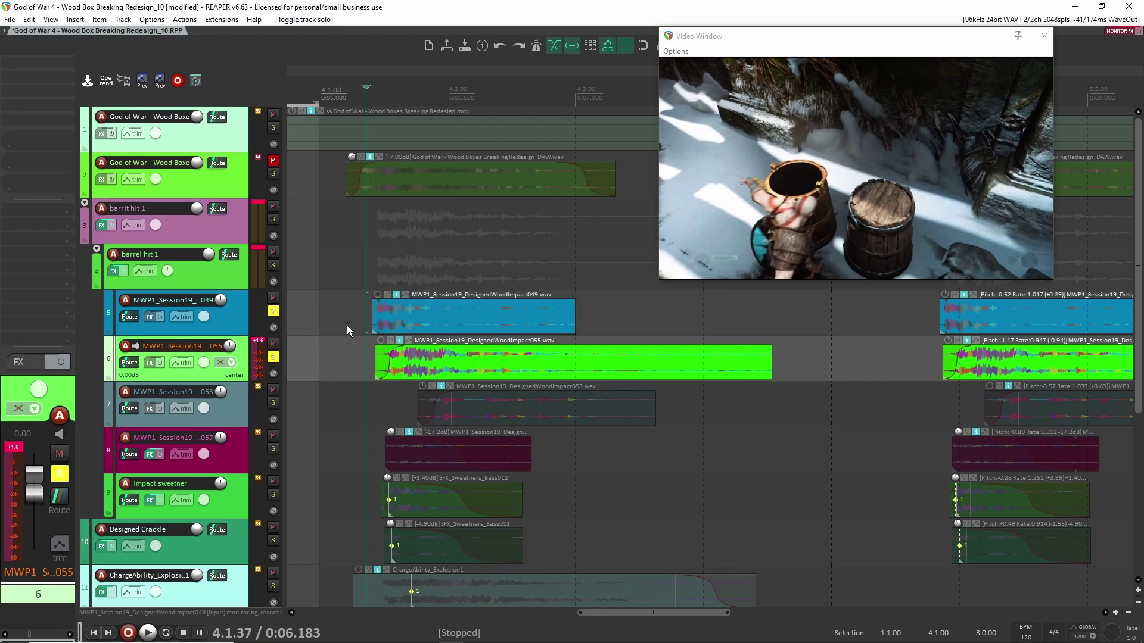
key(space)
key(space)
scroll(374, 365, up, 3)
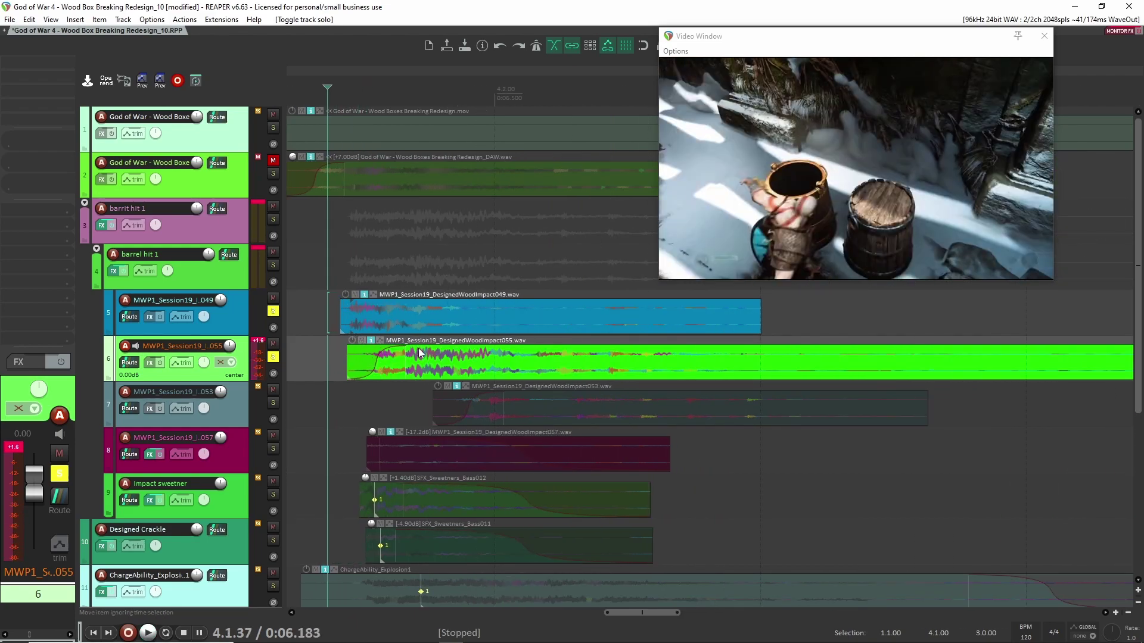
click(274, 312)
click(273, 357)
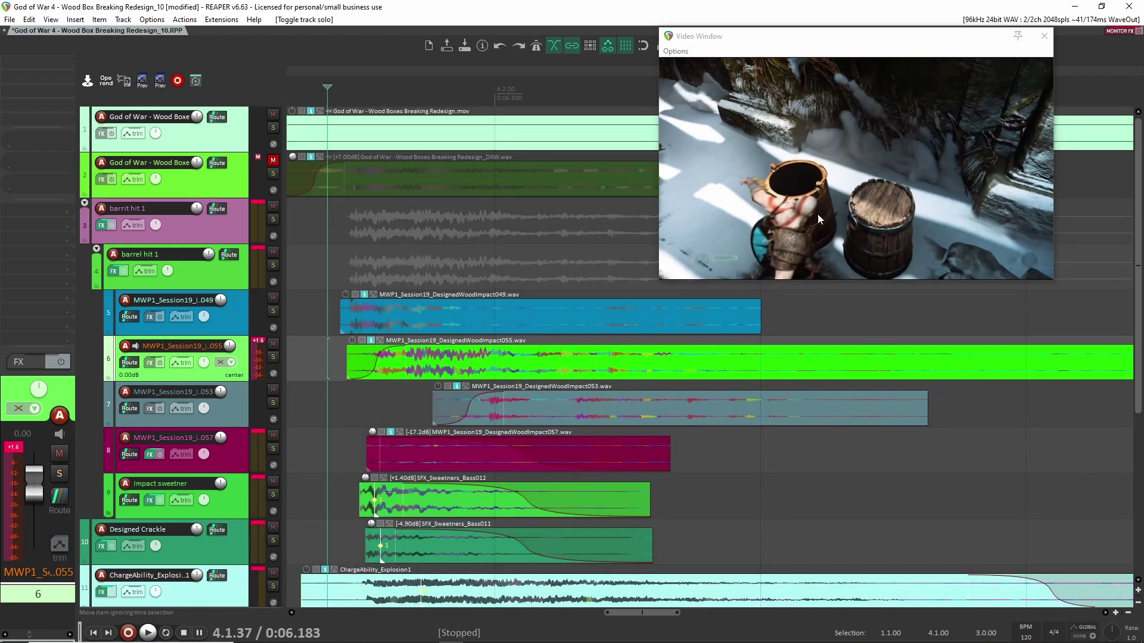
Step: Place the edit cursor just before the first impact and play the 049 and 055 layers soloed together again
click(367, 310)
click(504, 361)
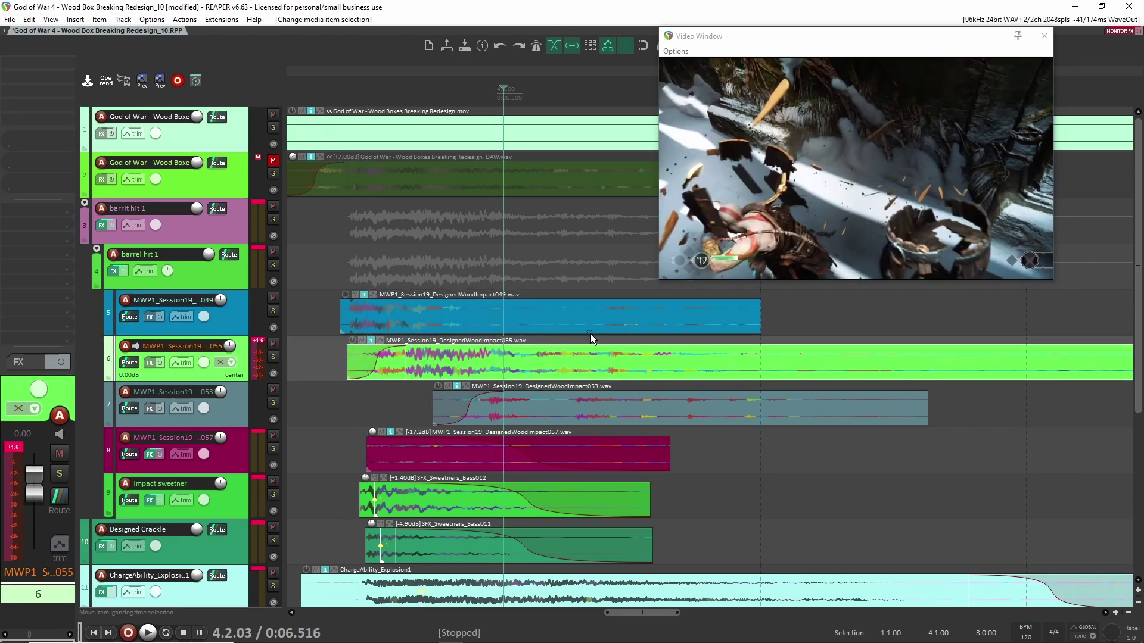
click(334, 271)
drag(273, 311, 271, 357)
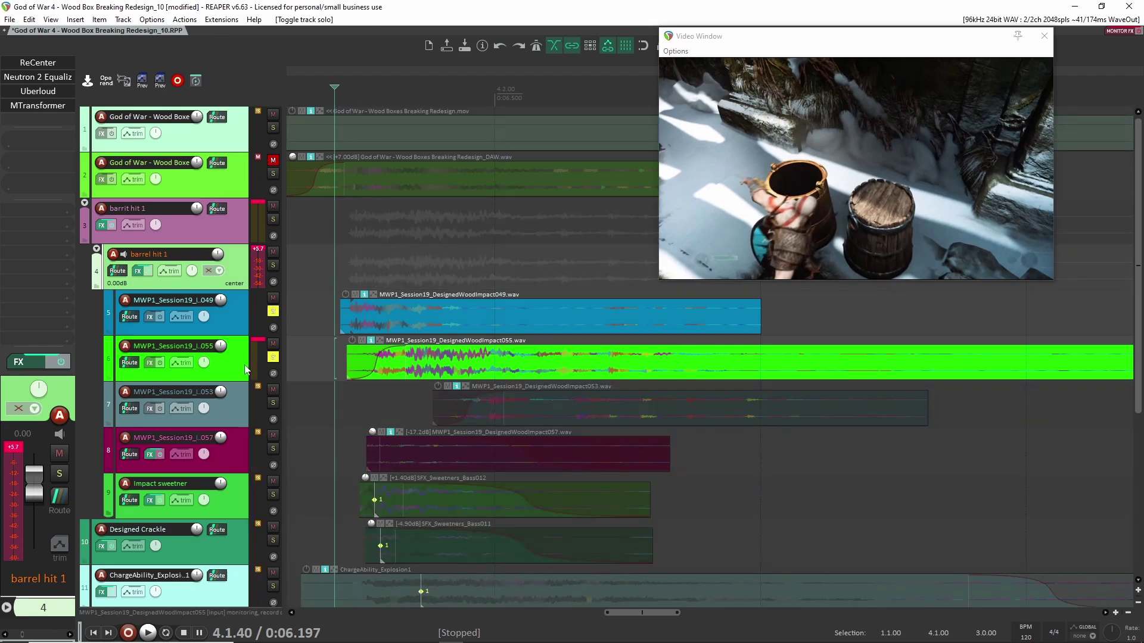
click(244, 367)
click(241, 324)
click(225, 269)
click(242, 323)
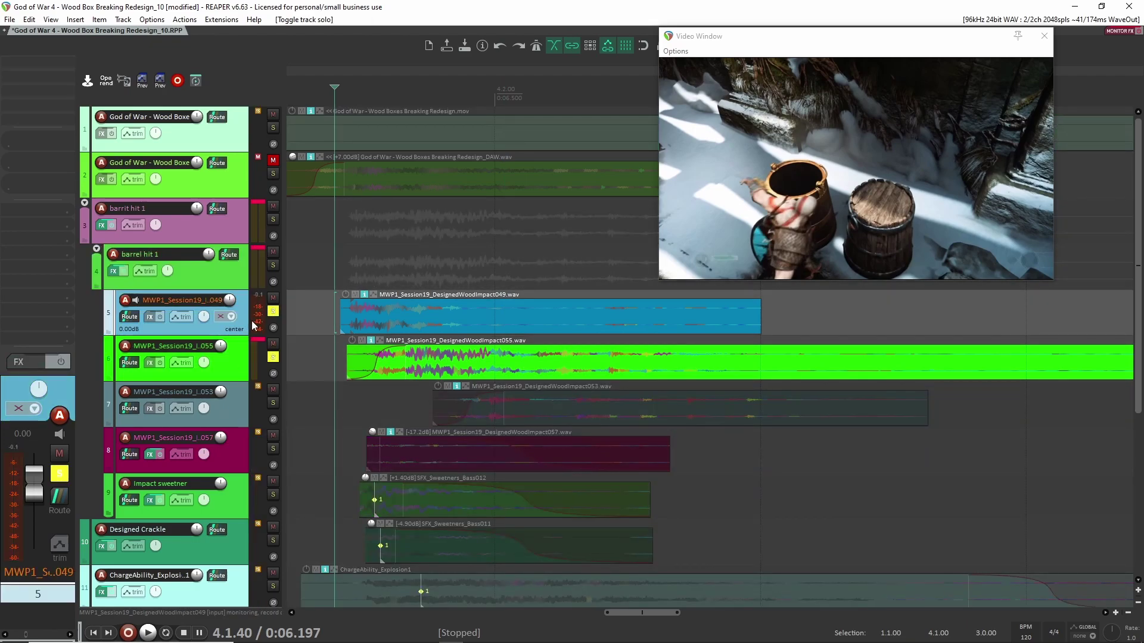
key(space)
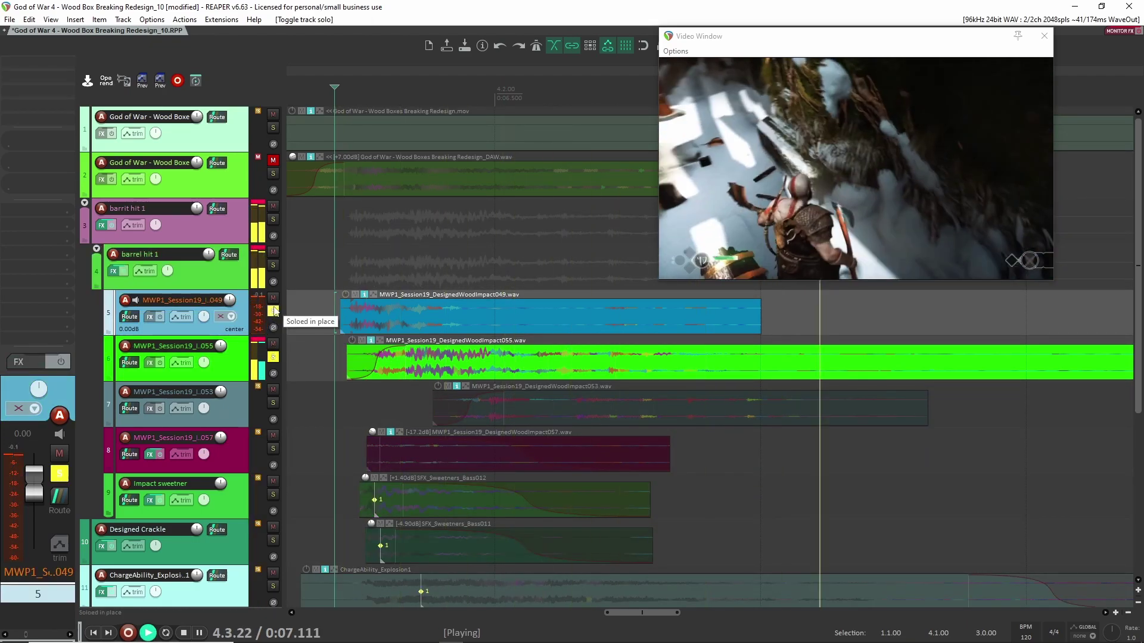
key(space)
Step: Solo only the DesignedWoodImpact053 layer and play it
click(417, 411)
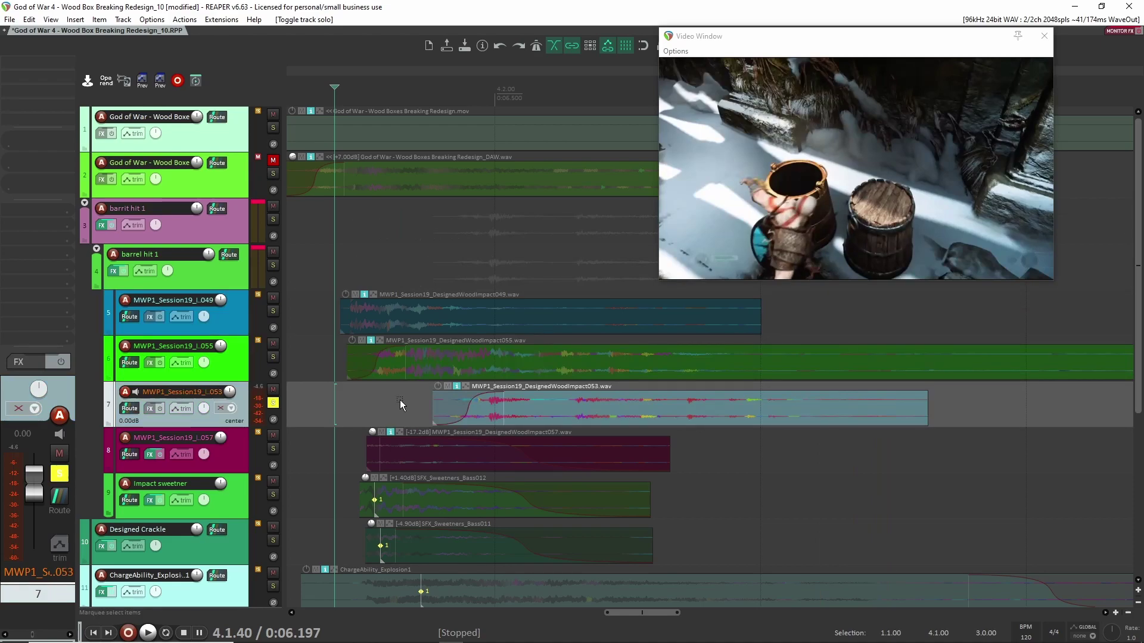
key(space)
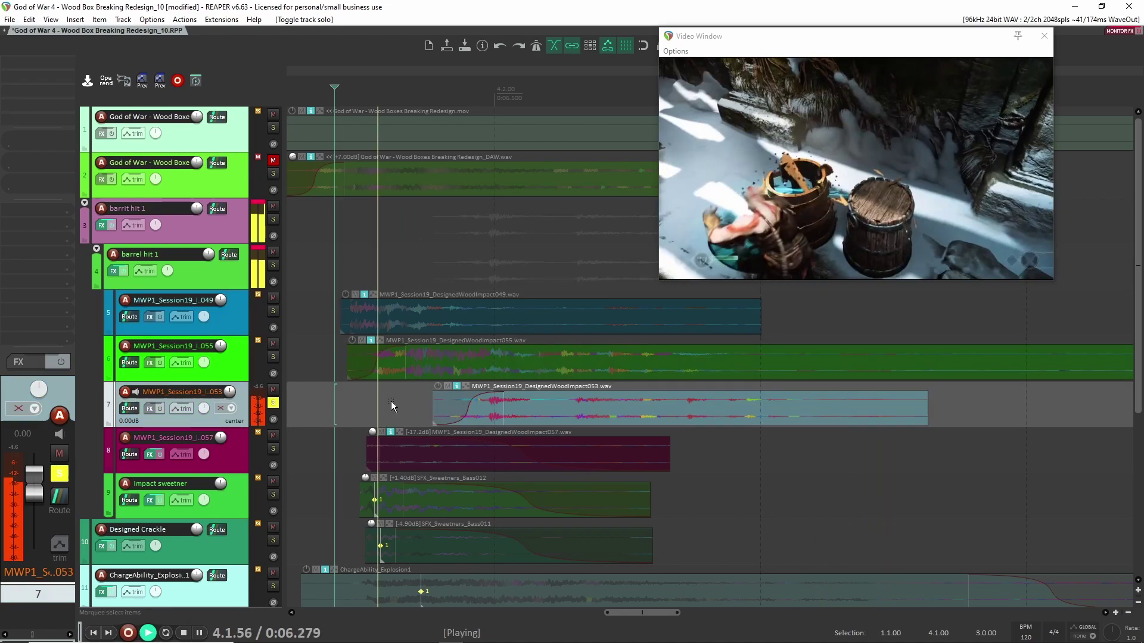
key(space)
Step: Solo only the DesignedWoodImpact057 layer and play it with its effects active
click(340, 439)
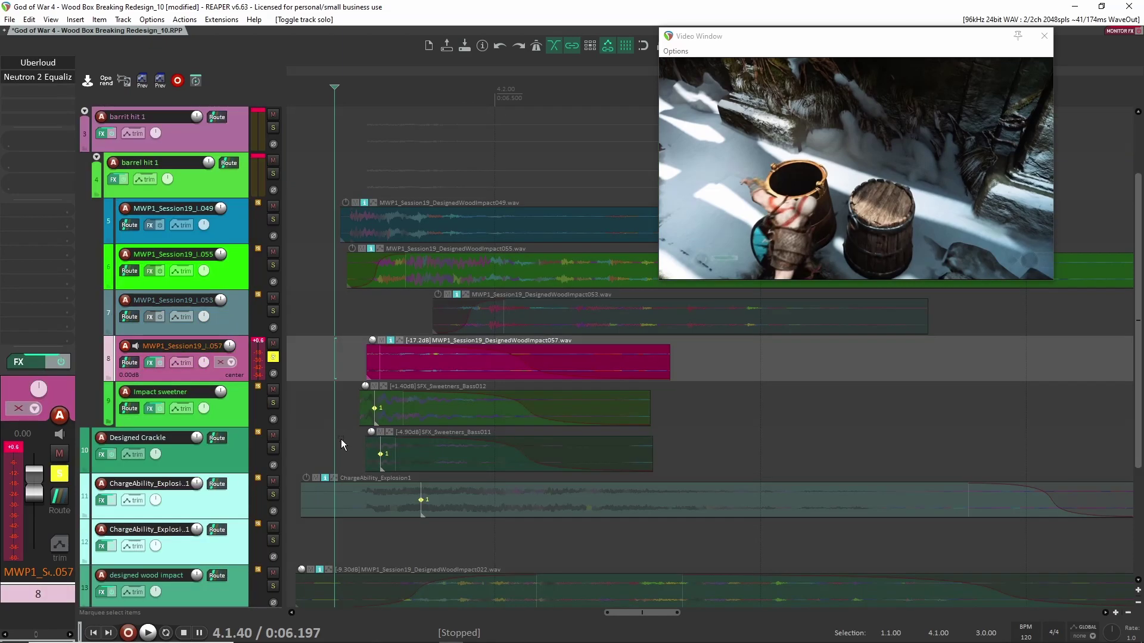
key(space)
key(space)
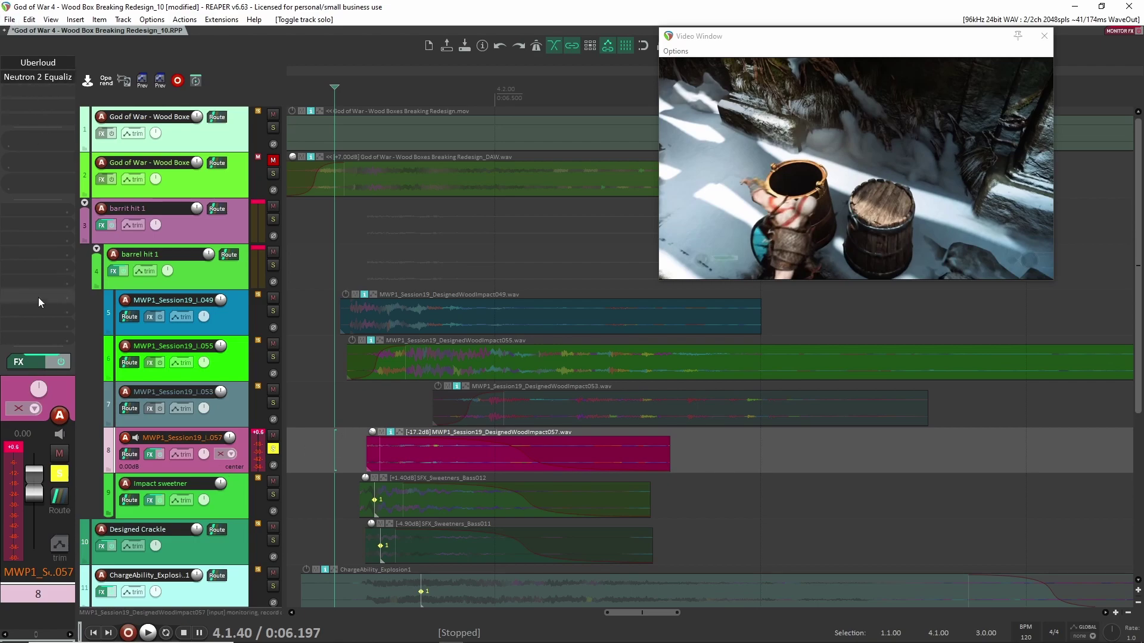
Step: Play the soloed DesignedWoodImpact057 layer with its effects chain bypassed, and re-enable the chain
click(60, 361)
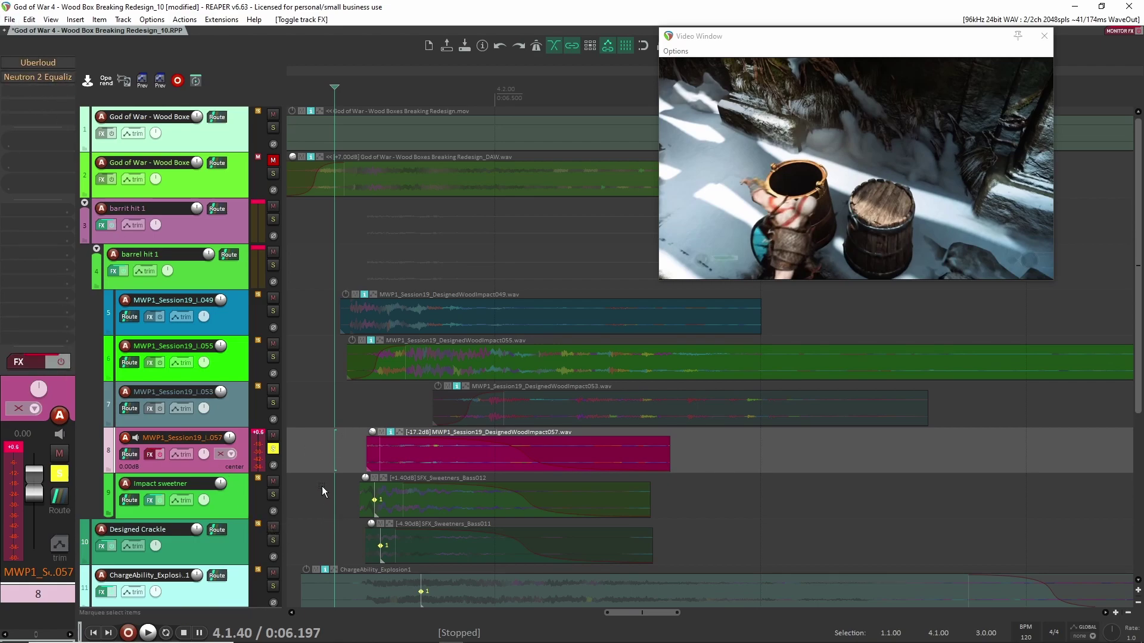
key(space)
key(space)
key(space)
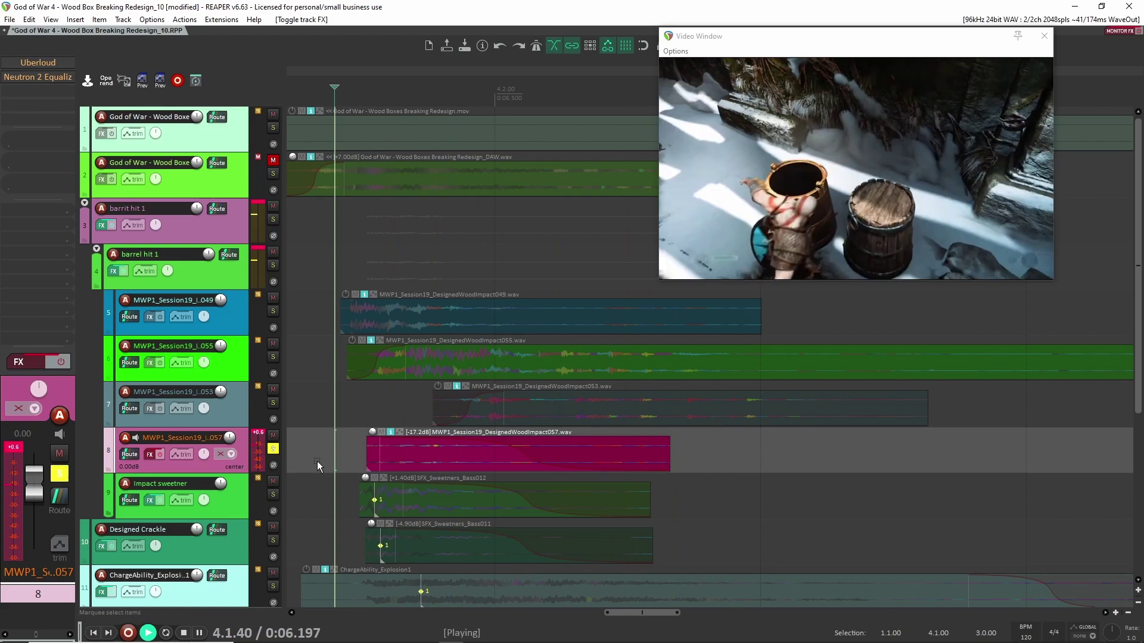
click(273, 448)
key(space)
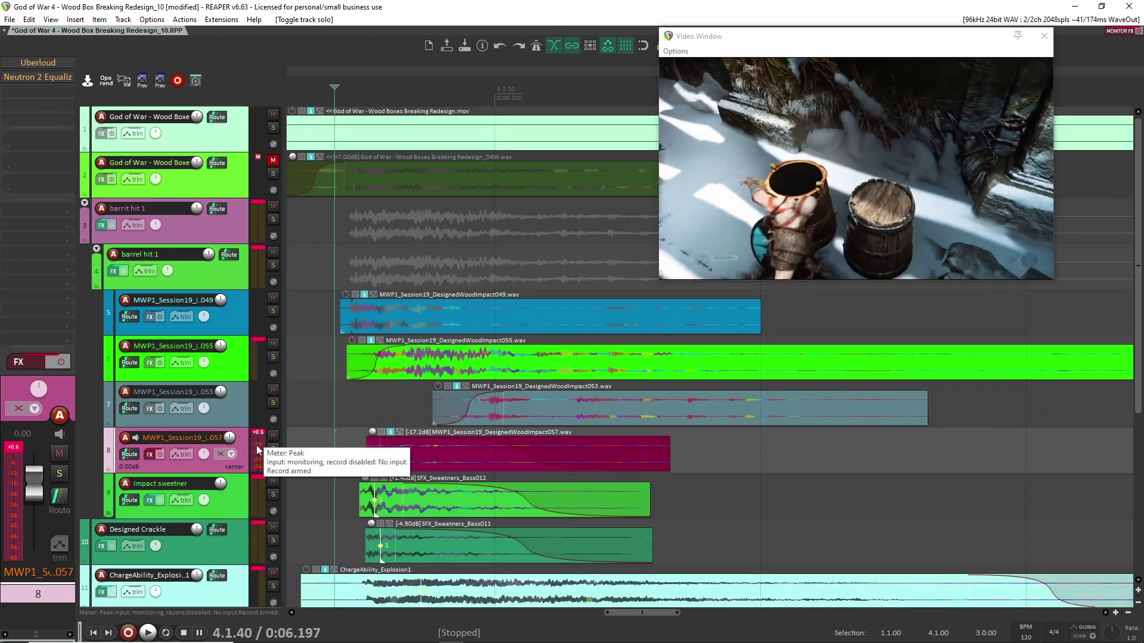
click(273, 448)
click(62, 362)
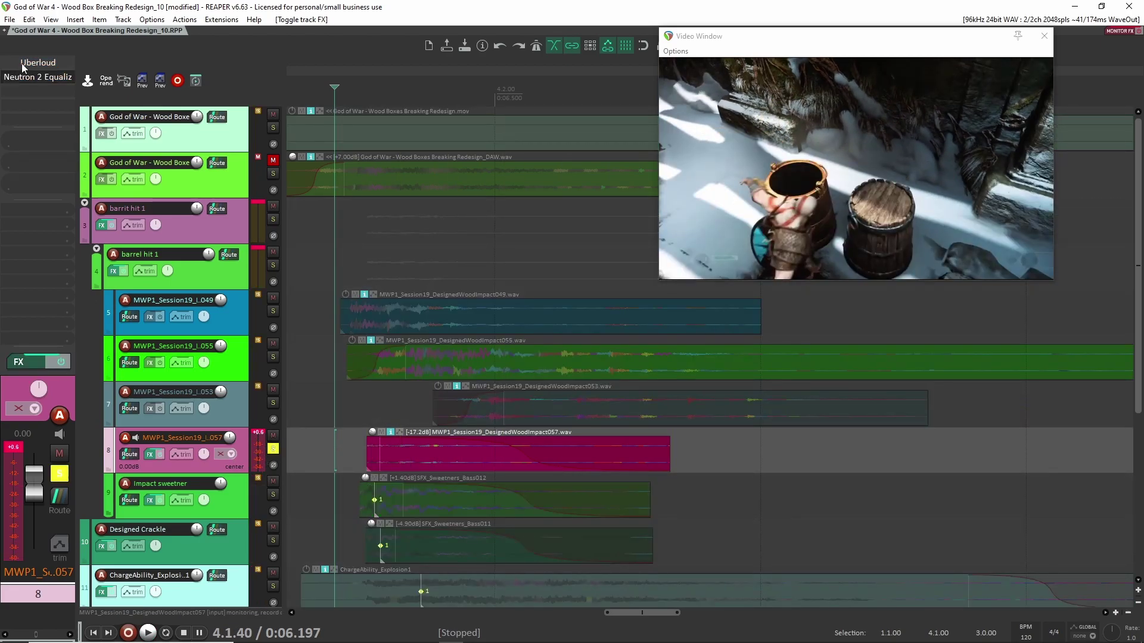
Step: Examine the Uberloud settings on the 057 track and play the layer with the Neutron 2 equalizer bypassed
click(43, 63)
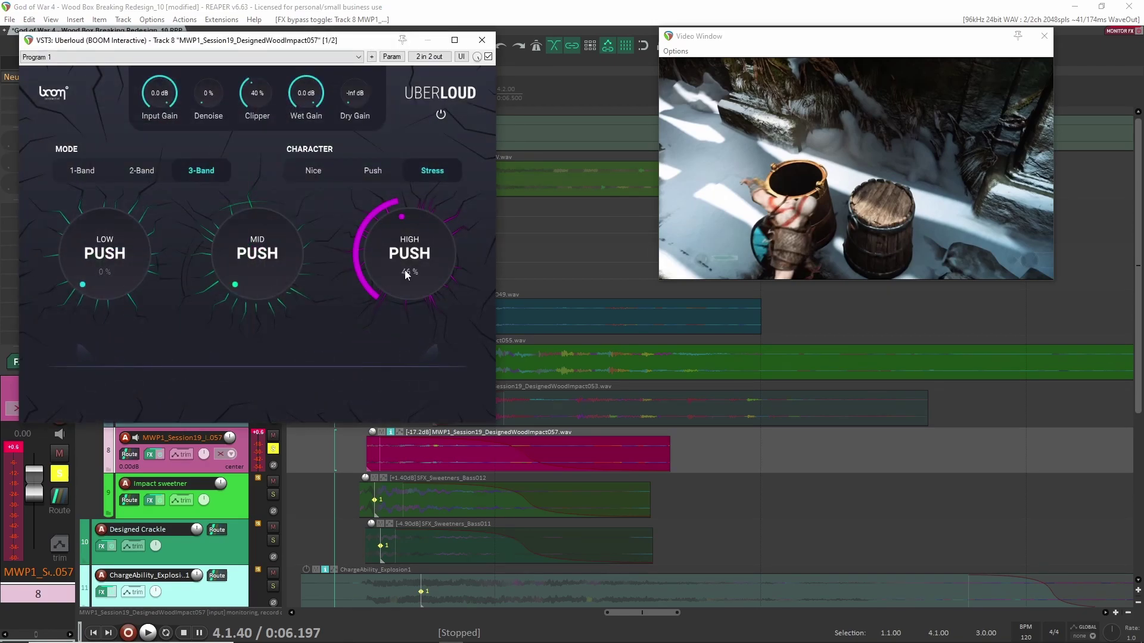
mouse_move(432, 249)
key(space)
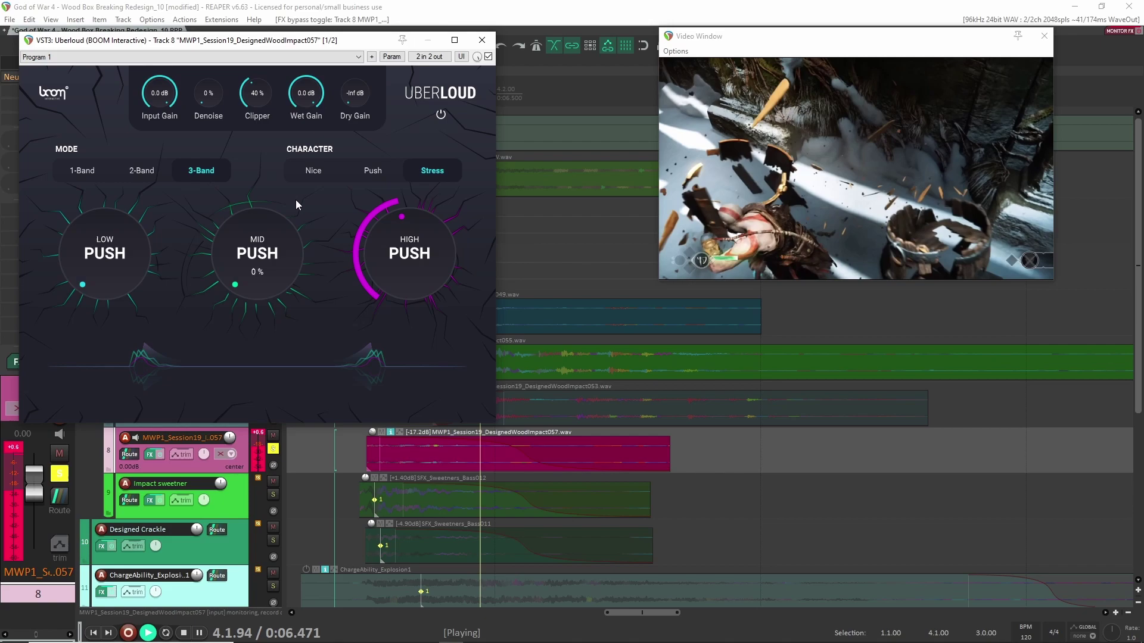
key(space)
key(Escape)
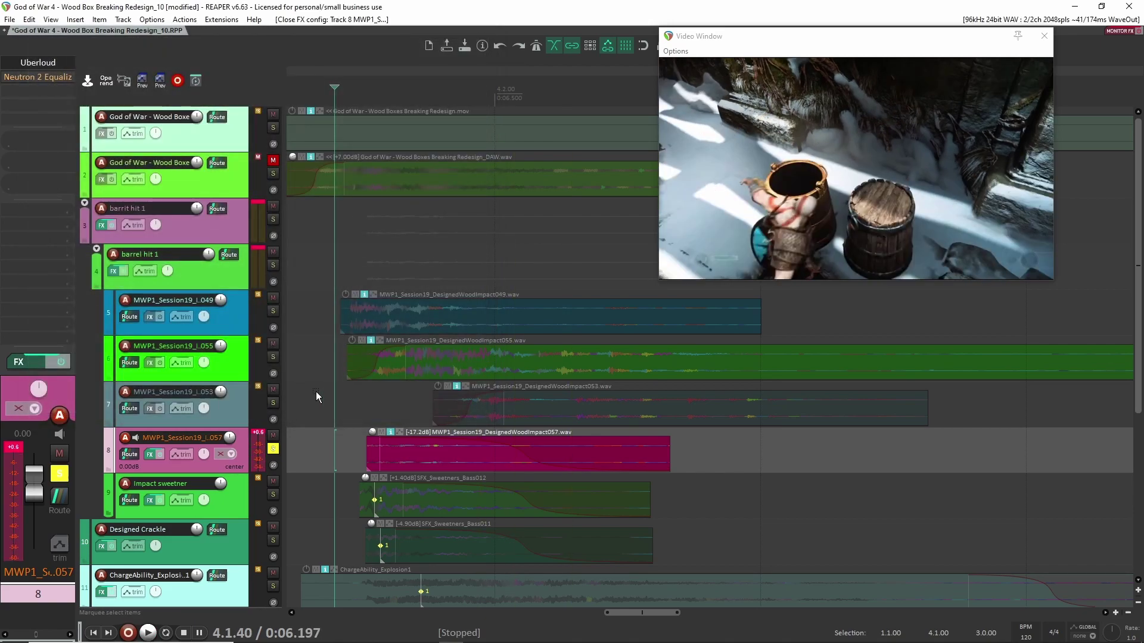
Step: Solo the 049, 055 and 053 layers without the 057 layer and play them together
click(273, 448)
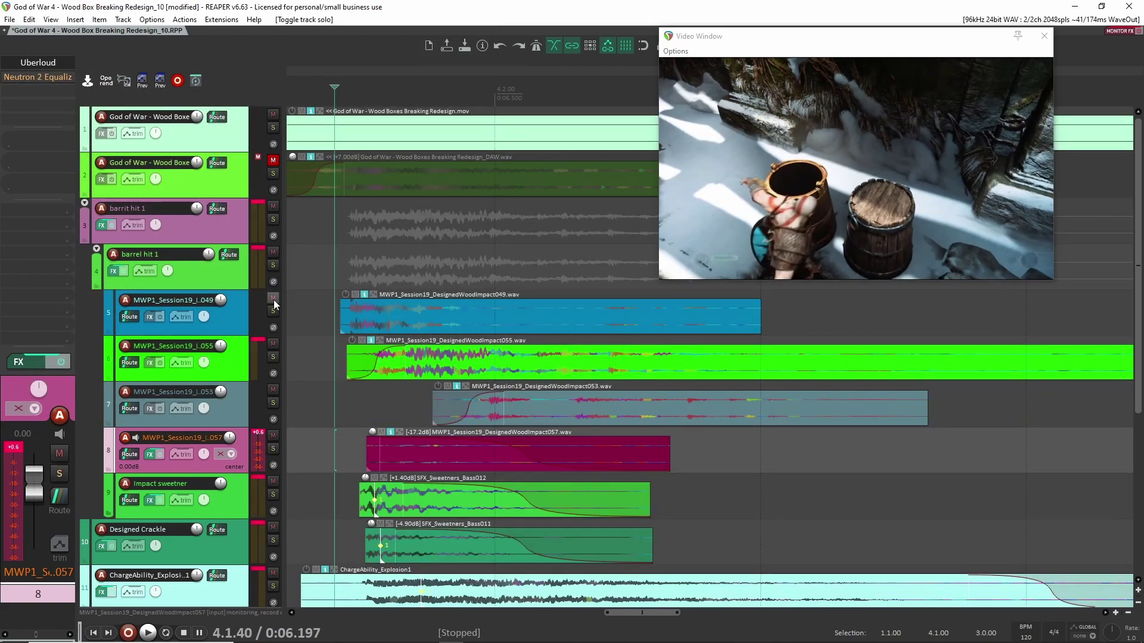
drag(277, 306, 275, 401)
key(space)
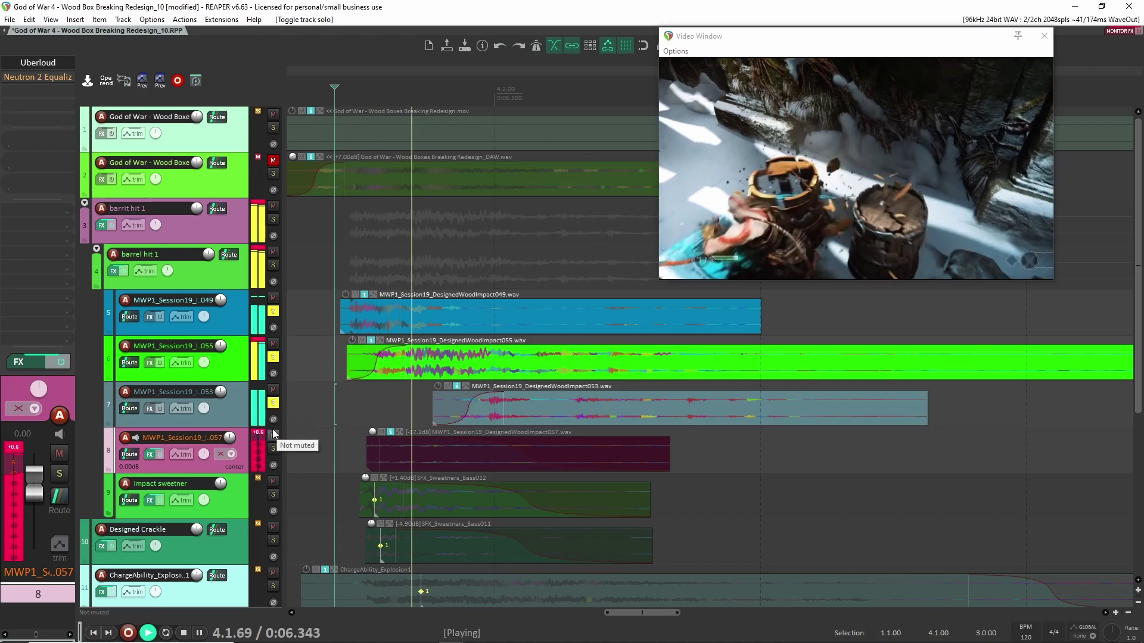
key(space)
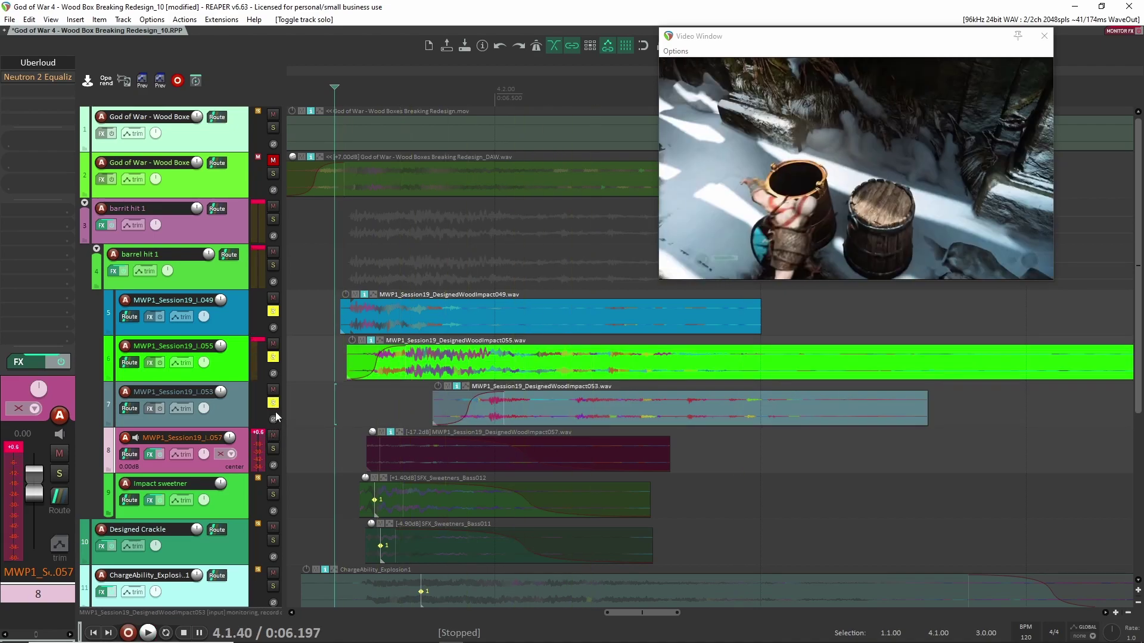
Step: Clear the solos on the 049, 055 and 053 layers and solo only the DesignedWoodImpact057 layer
drag(275, 405, 274, 311)
click(273, 448)
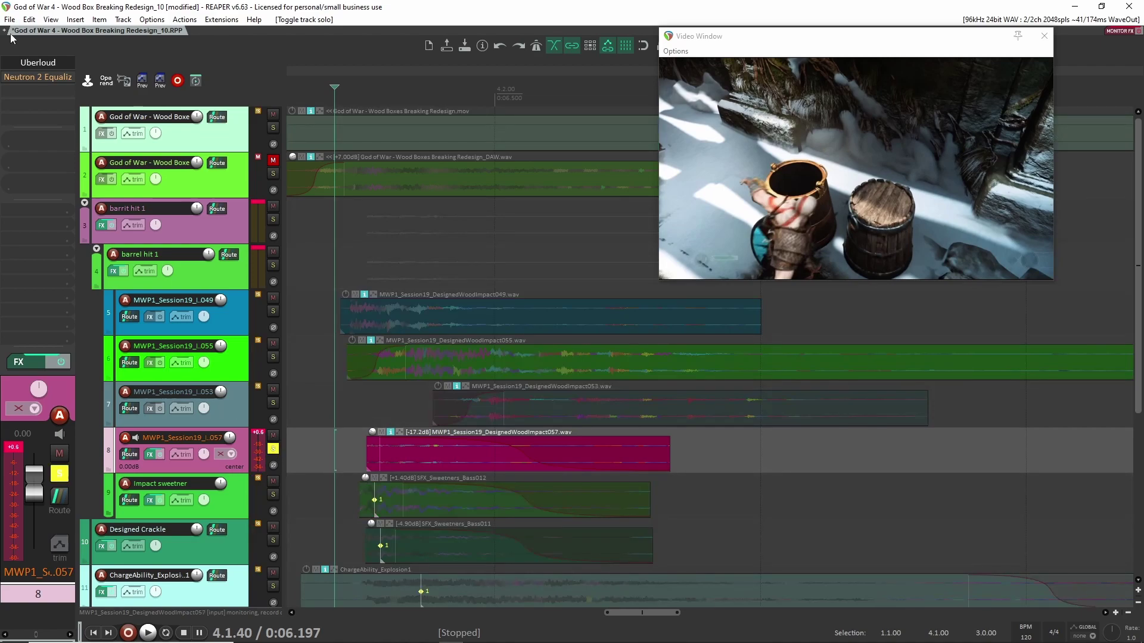
Step: Examine the Neutron 2 equalizer settings on the DesignedWoodImpact057 track
click(38, 82)
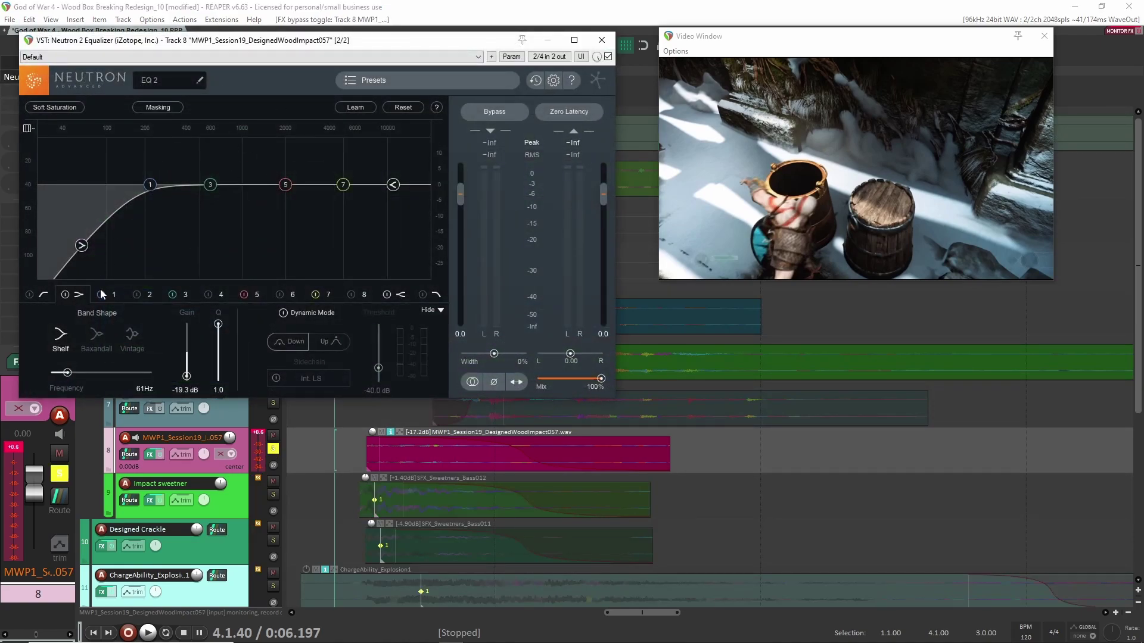
click(601, 40)
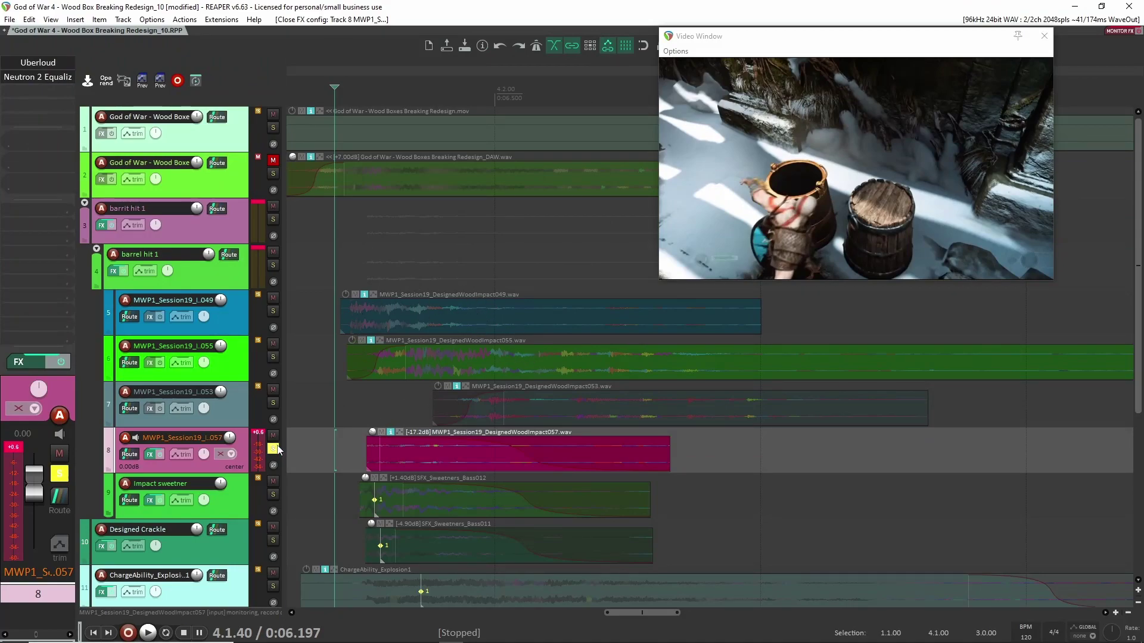
Step: Add the 053, 049 and 055 layers to the soloed 057 layer and play all four together
click(272, 403)
click(277, 352)
click(273, 311)
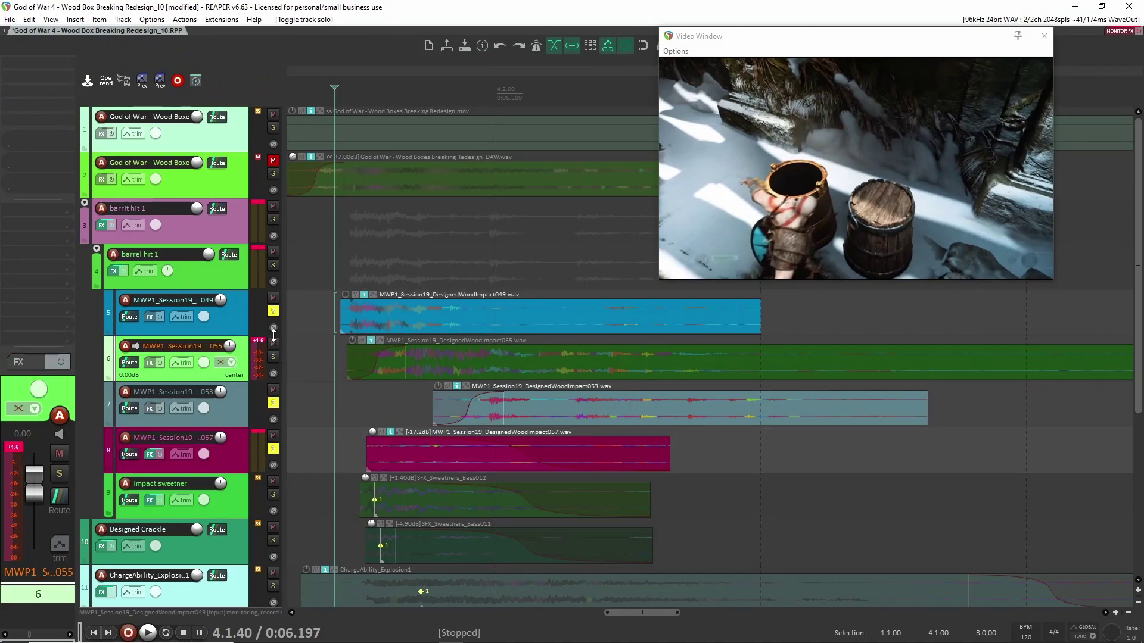
click(272, 357)
click(380, 364)
key(space)
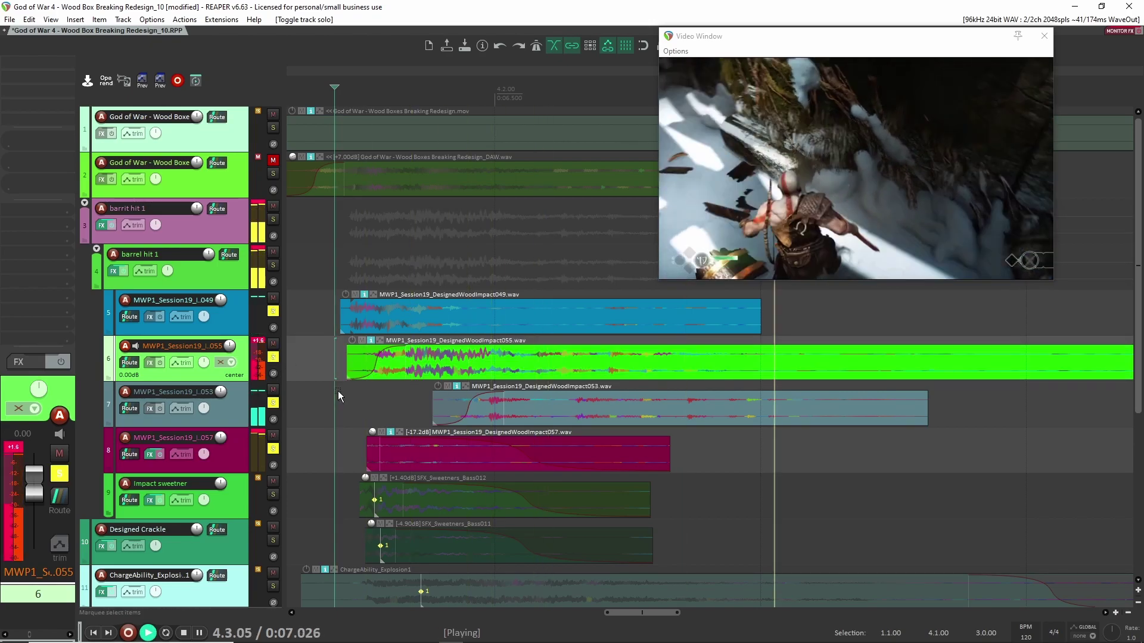
key(space)
Step: Clear the solos on the 049, 055, 053 and 057 layers
drag(272, 448, 273, 312)
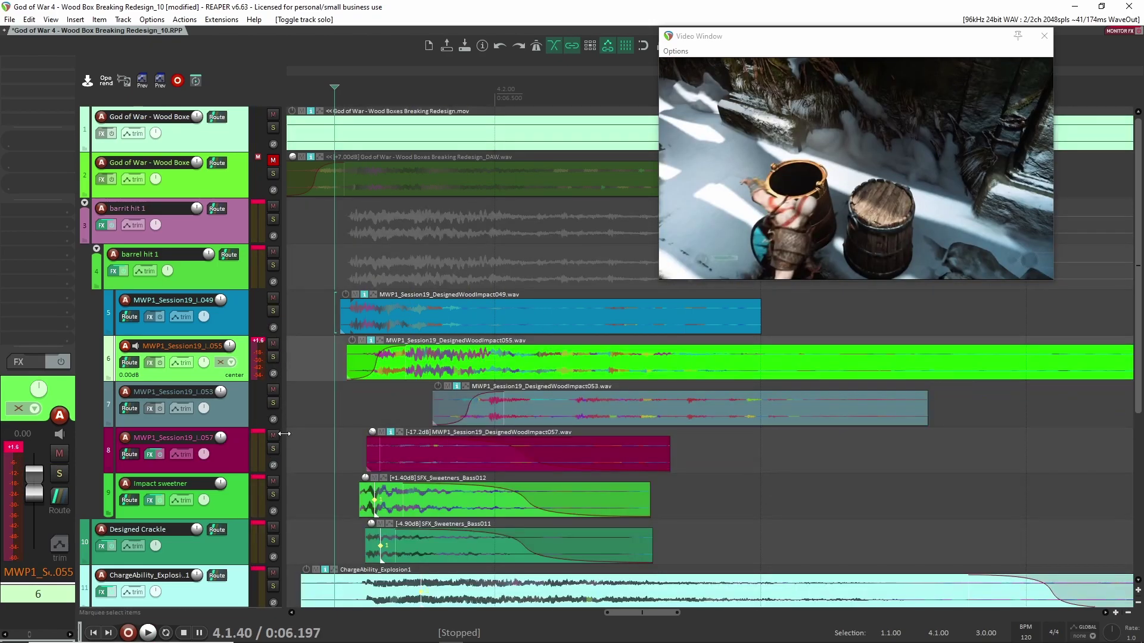
click(273, 448)
click(397, 459)
click(273, 449)
Step: Solo the Impact sweetner track and play its SFX_Sweetners_Bass012 layer against the video
click(297, 507)
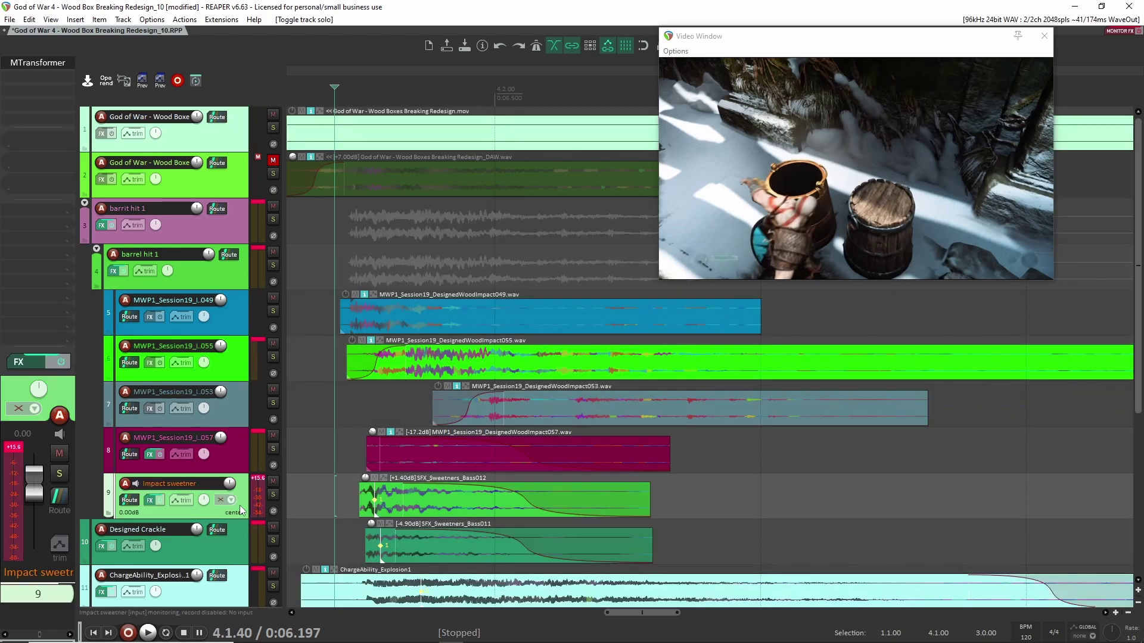
click(272, 495)
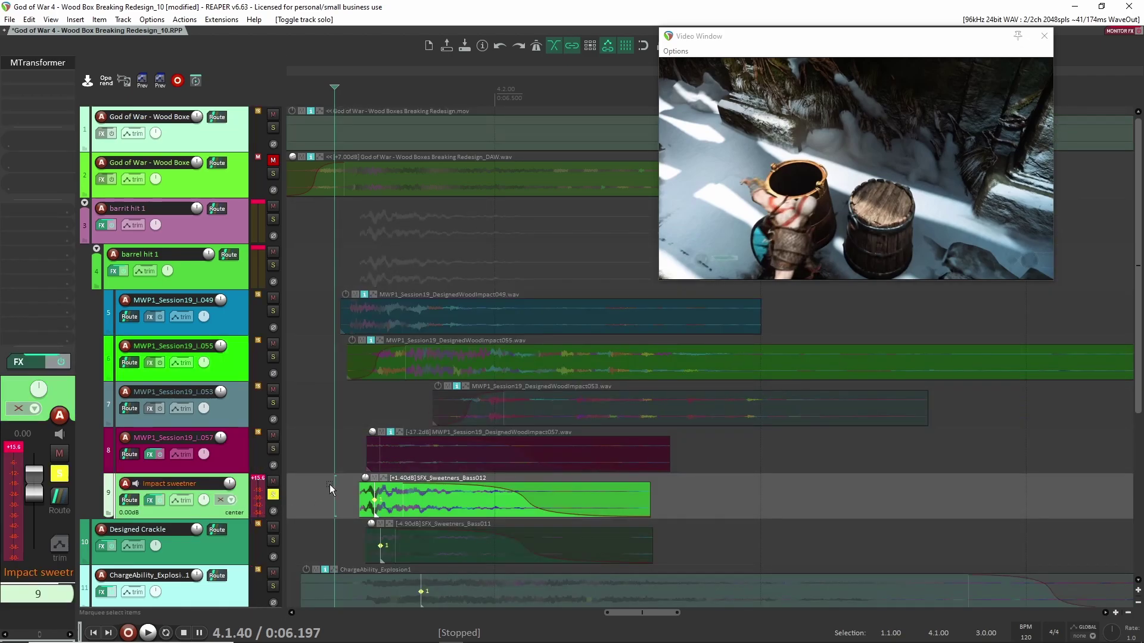
key(space)
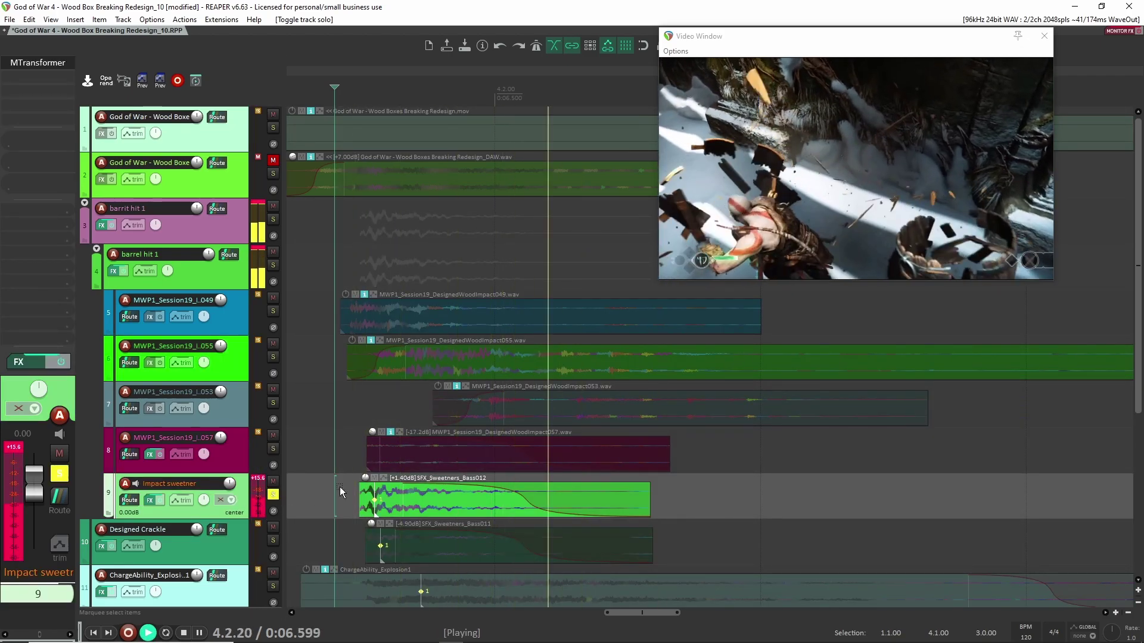
key(space)
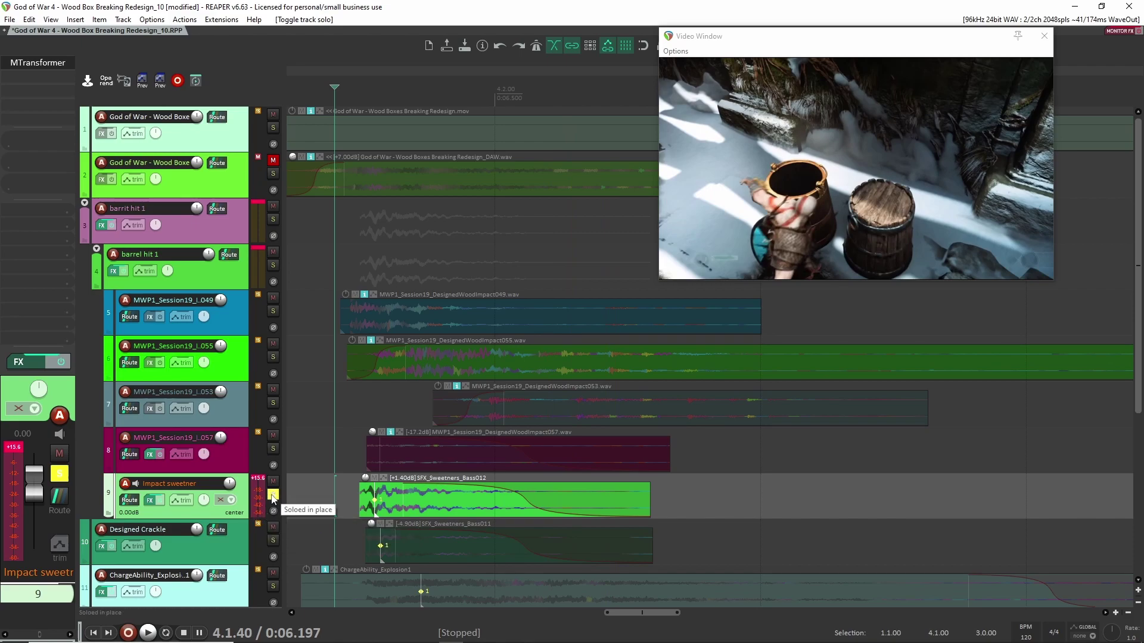
Step: Play the soloed Impact sweetner layer with its effects chain bypassed, and re-enable the chain
click(61, 361)
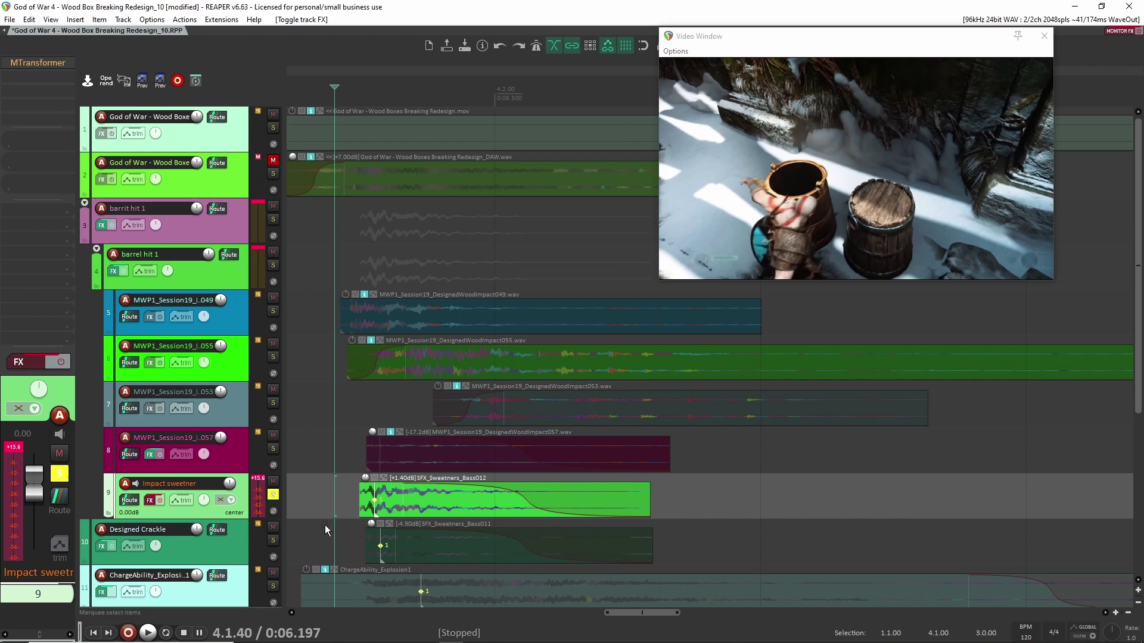
key(space)
key(space)
key(space)
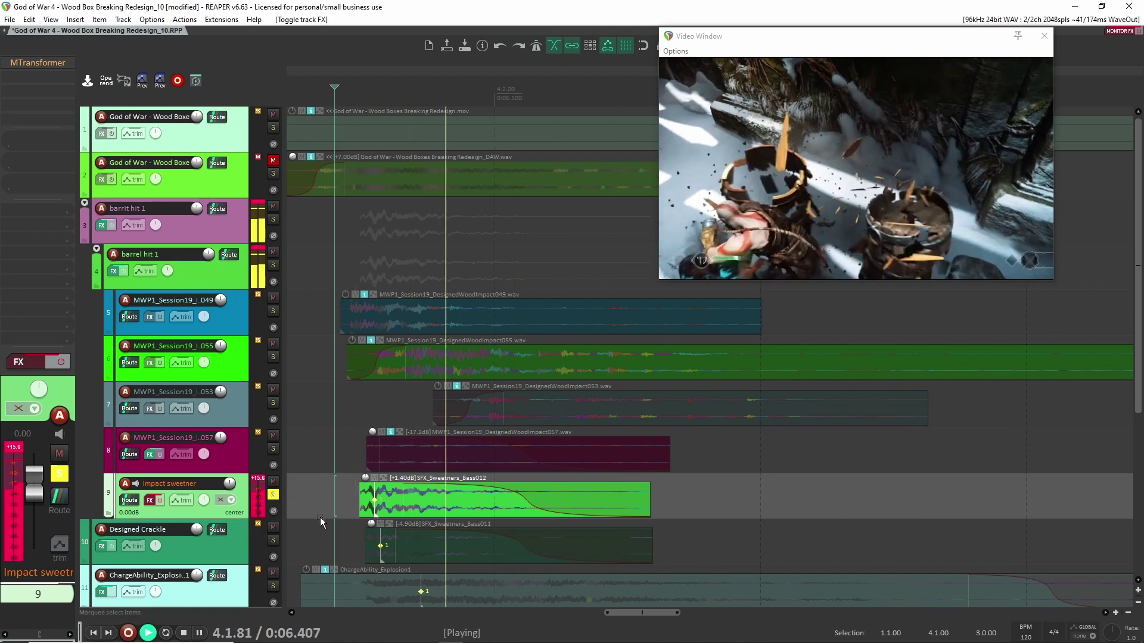
key(space)
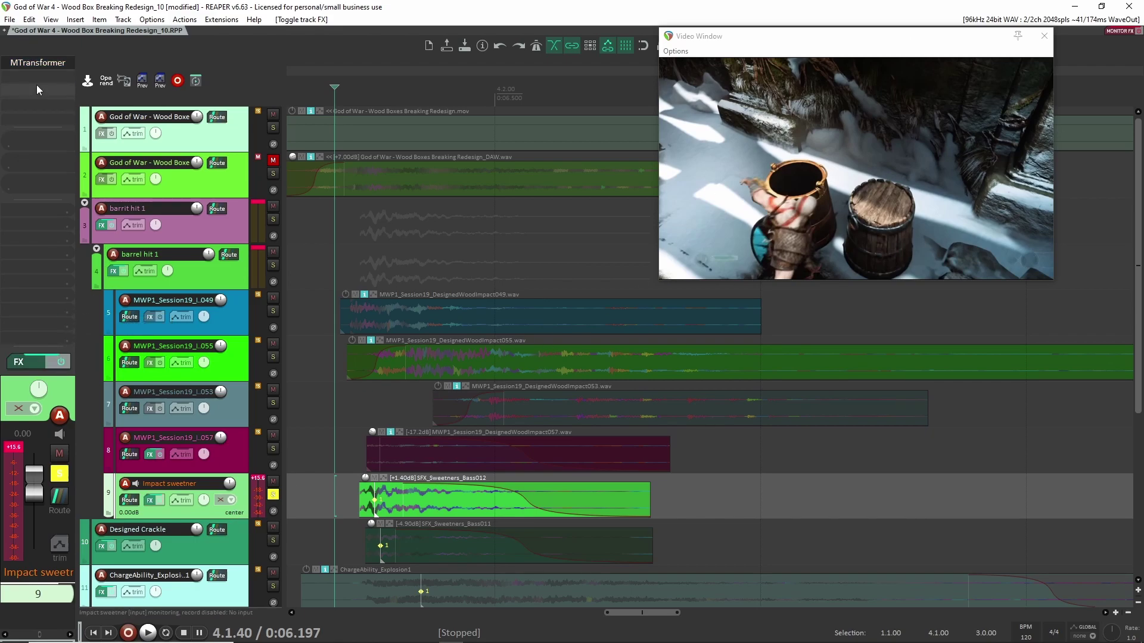
Step: Examine the MTransformer frequency shaping settings on the Impact sweetner track and replay the layer with the effect enabled
click(38, 63)
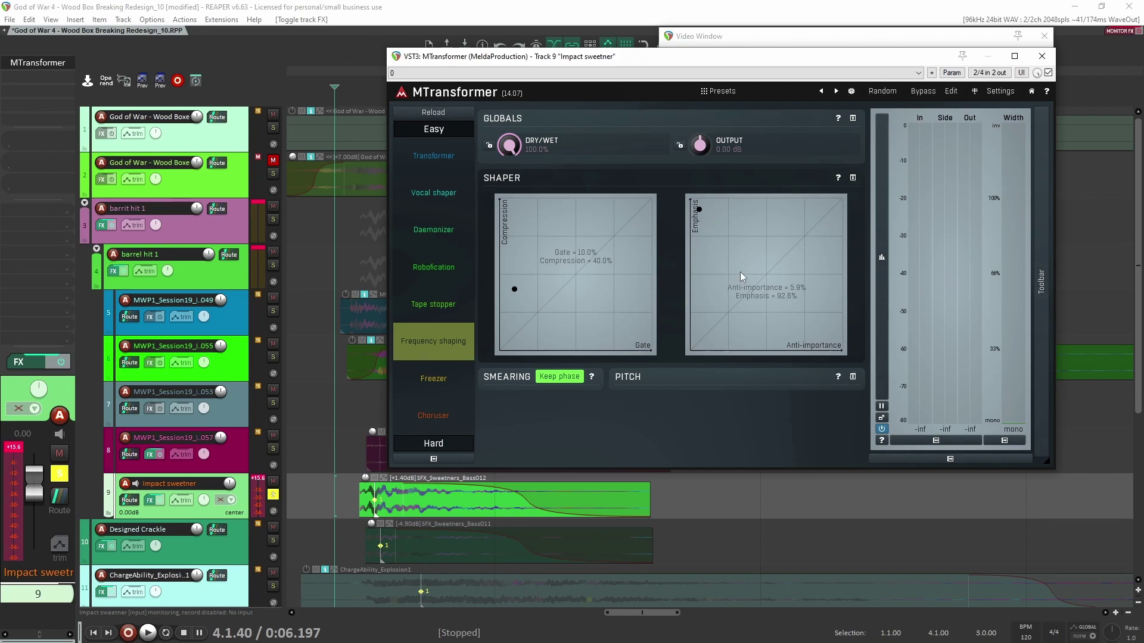
click(1040, 57)
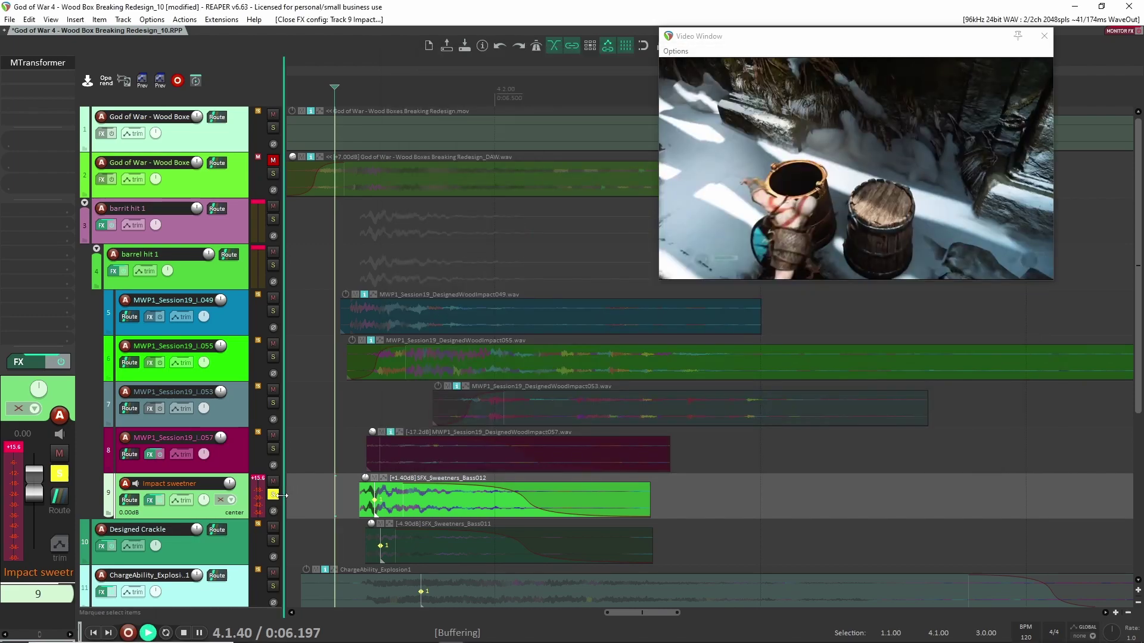
key(space)
key(space)
key(space)
key(space)
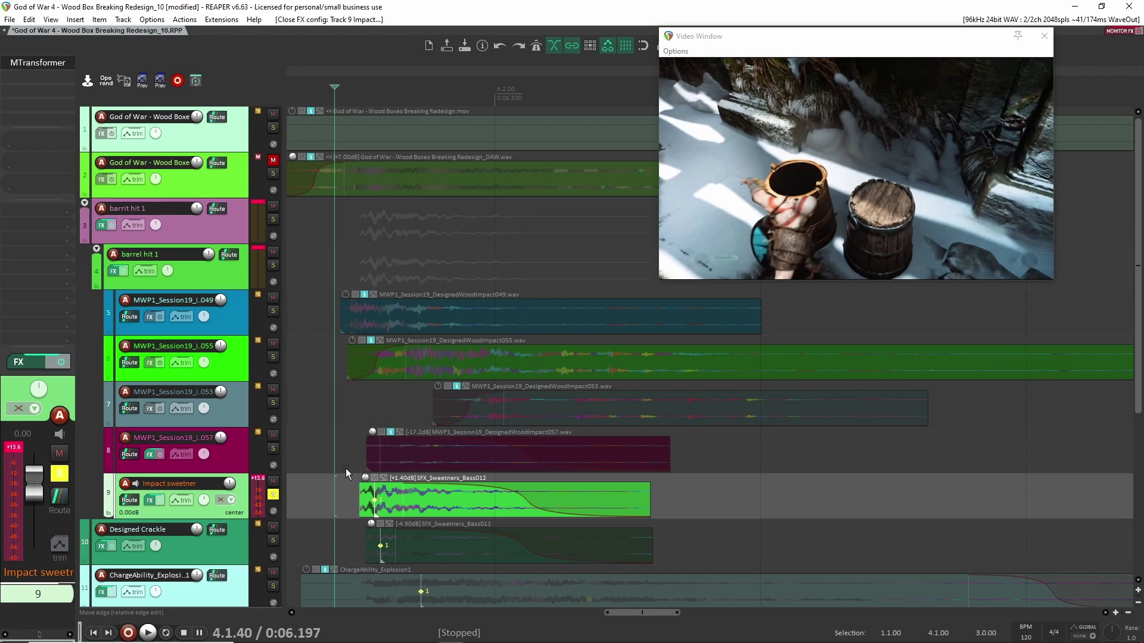
Step: Clear the Impact sweetner solo, solo the barrel hit 1 folder instead, and play its combined layers
click(272, 495)
click(273, 495)
click(272, 495)
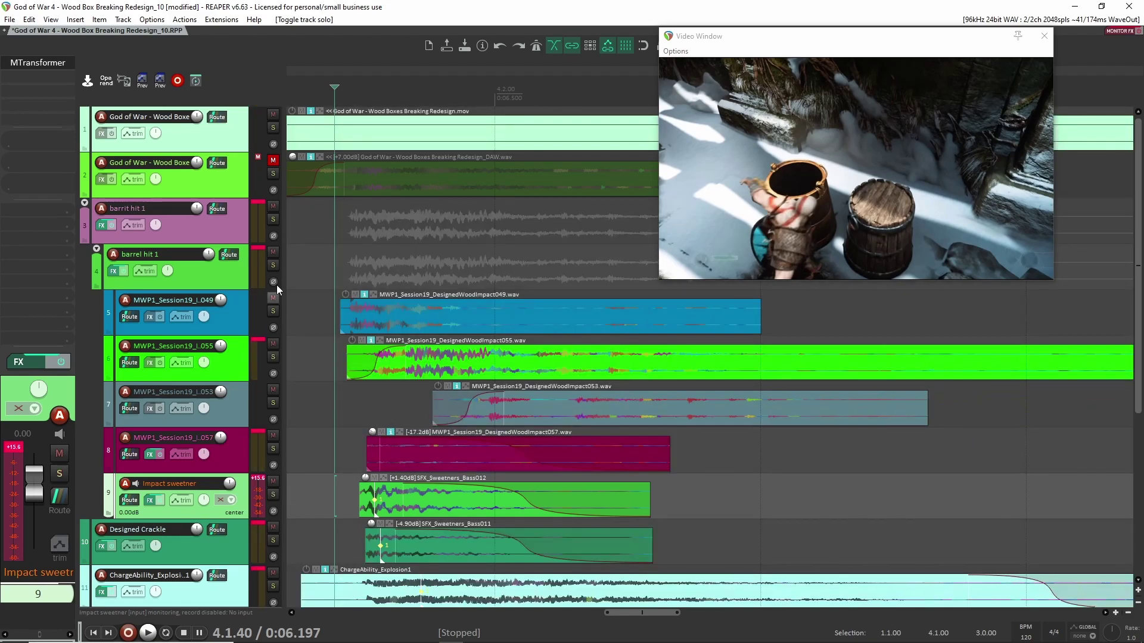
click(273, 266)
key(space)
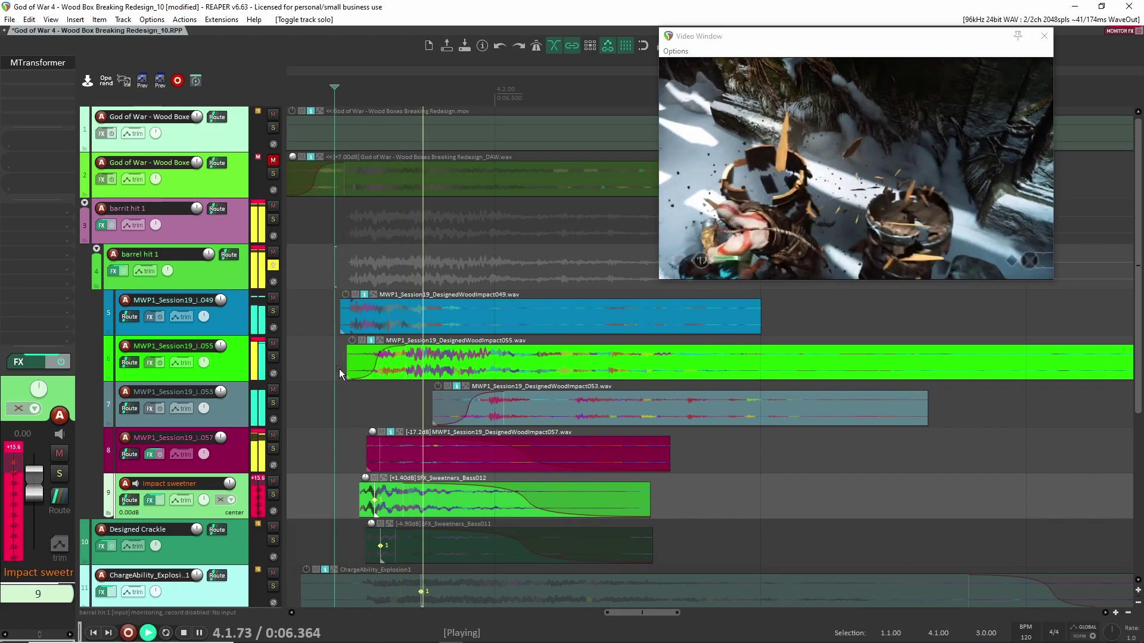
click(217, 277)
key(space)
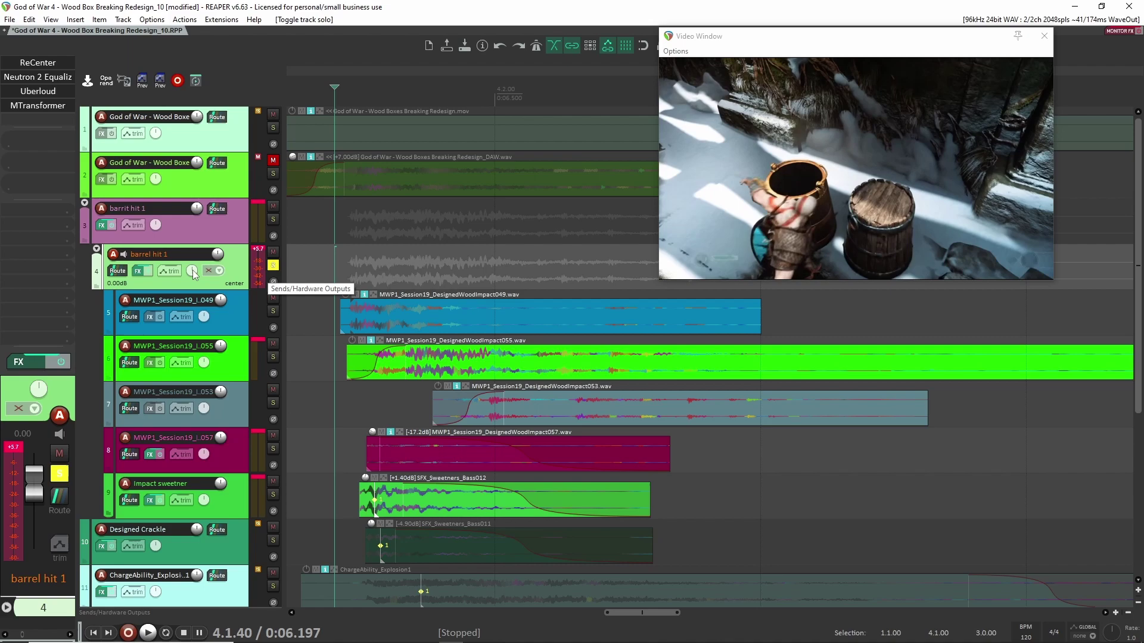
Step: Bypass Neutron 2, Uberloud and MTransformer on the barrel hit 1 folder and examine the ReCenter settings
click(59, 361)
click(60, 361)
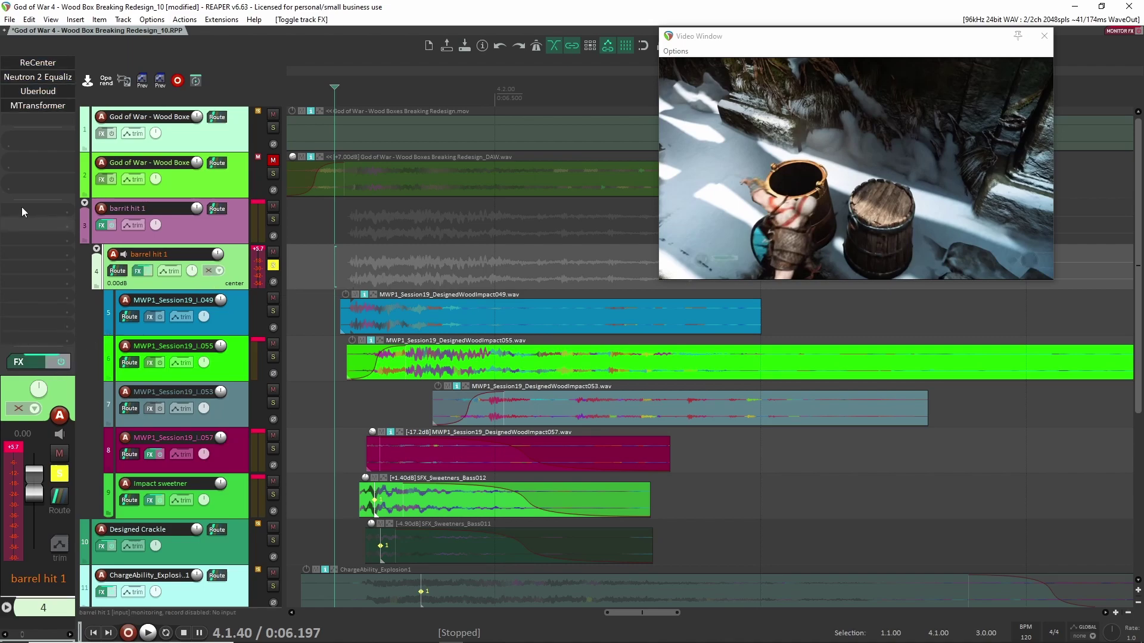
click(38, 106)
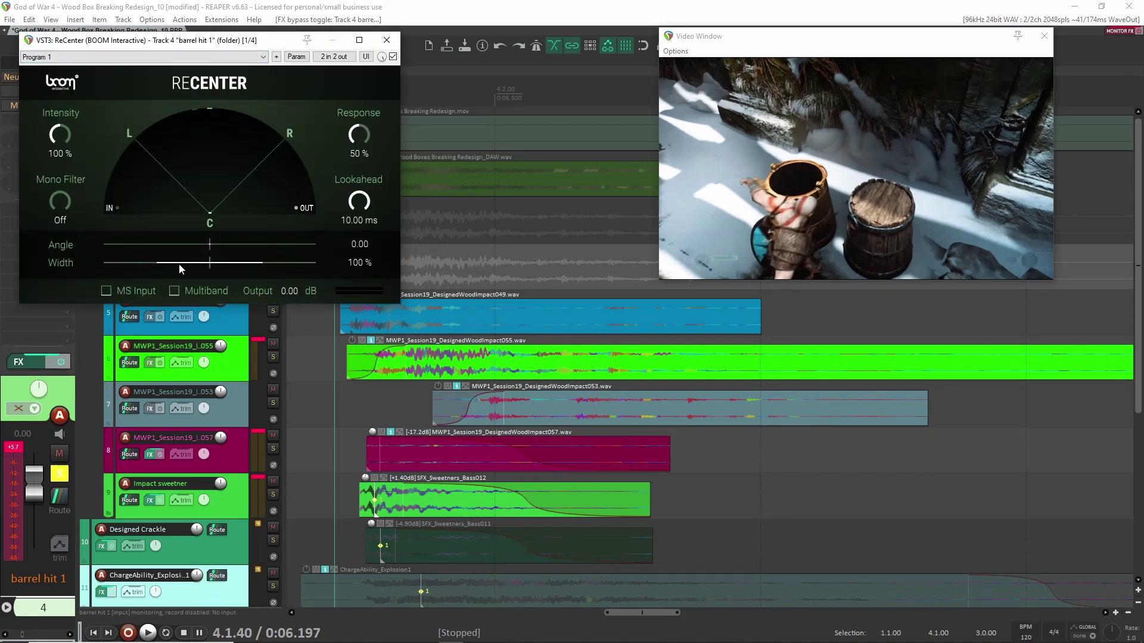
click(386, 41)
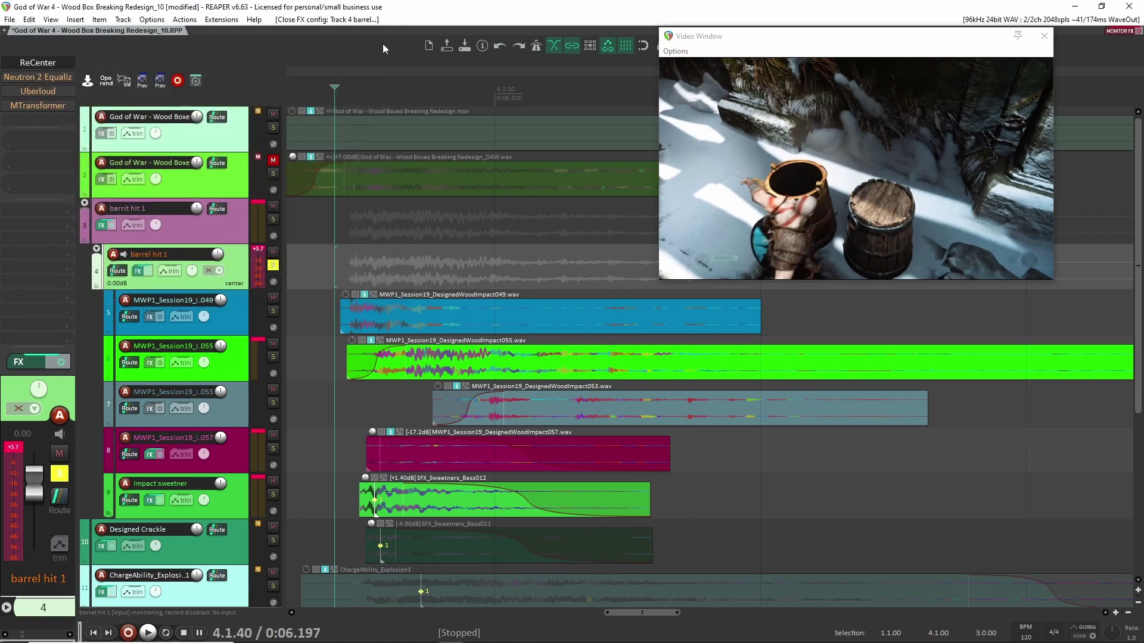
Step: Re-enable the Neutron 2 equalizer on the barrel hit 1 folder and examine its settings
shift+click(43, 80)
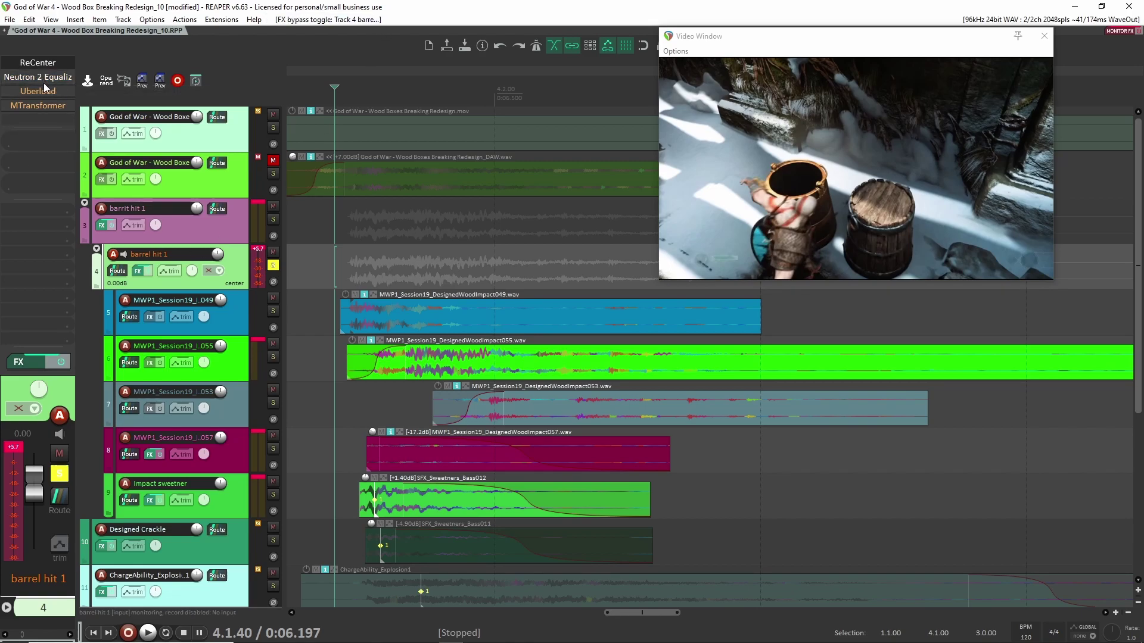
click(40, 77)
click(600, 40)
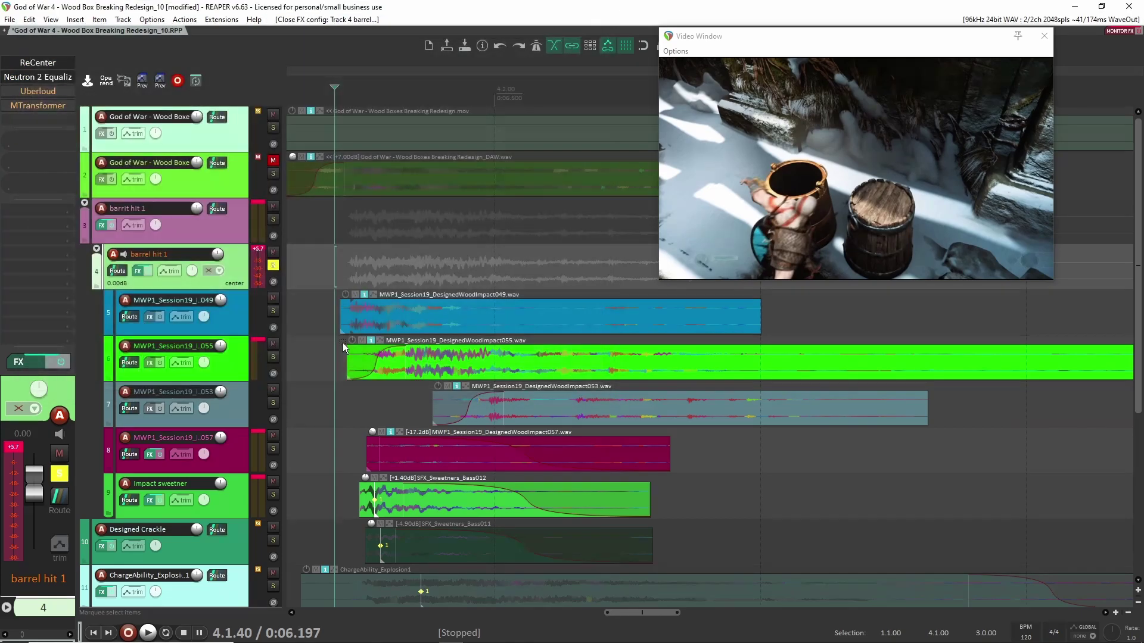
Step: Play the barrel hit 1 folder with the Neutron 2 equalizer bypassed and with it enabled to compare
key(space)
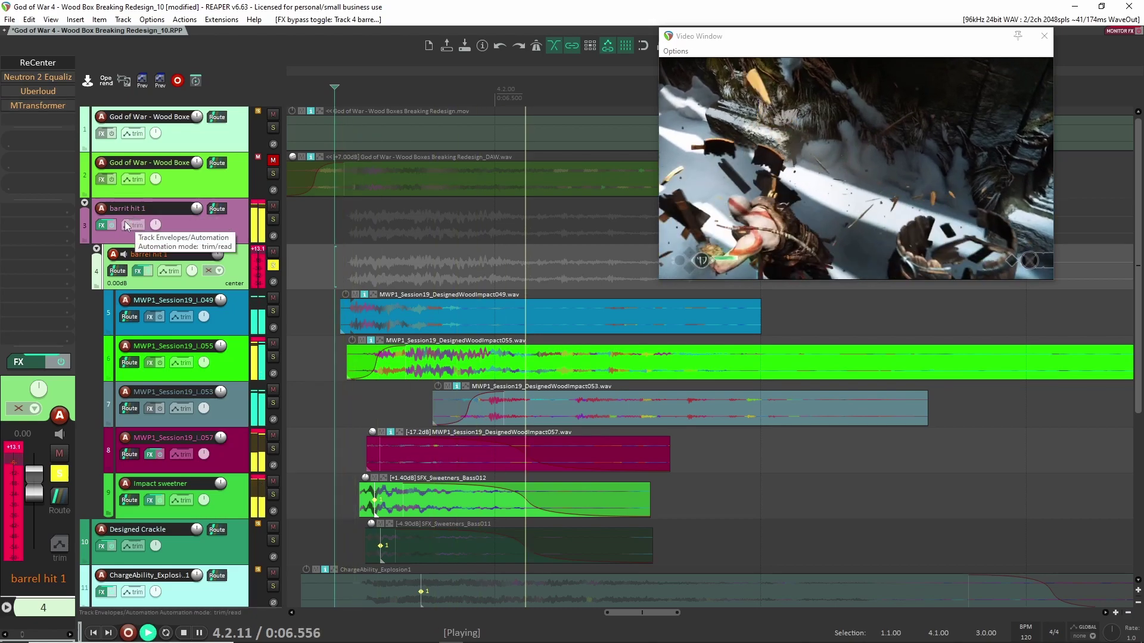
key(space)
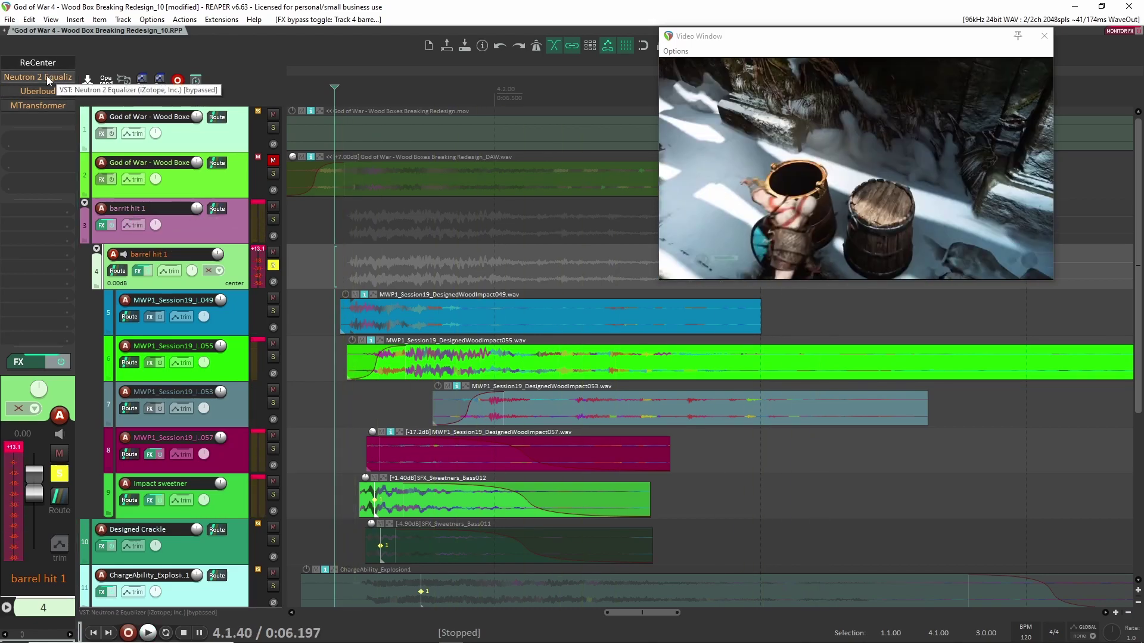
key(space)
key(space)
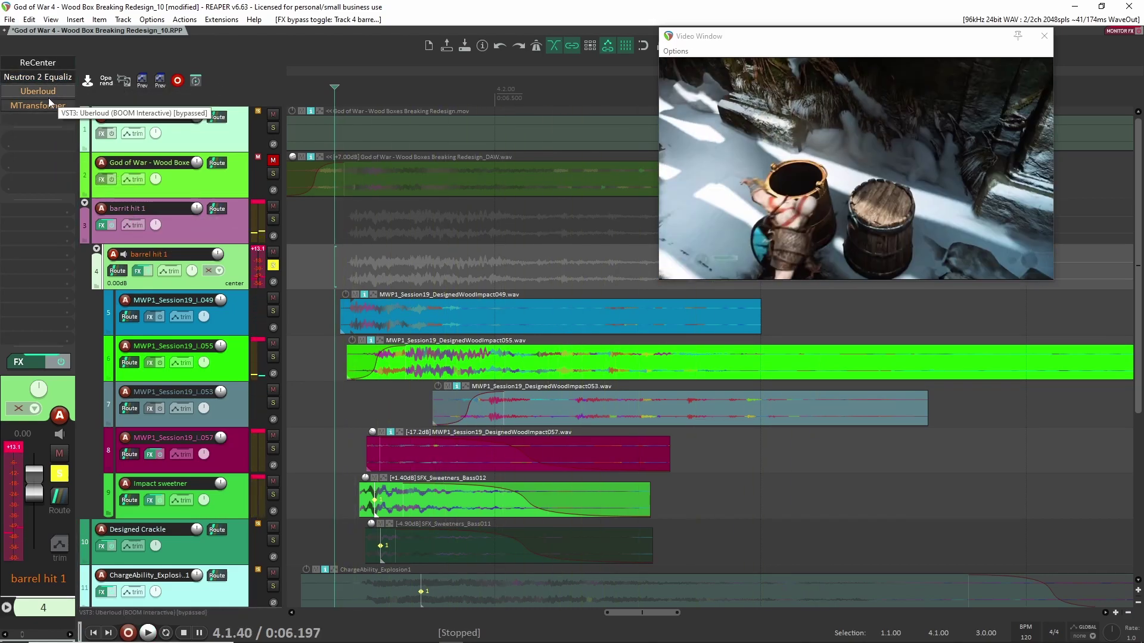
Step: Enable Uberloud on the barrel hit 1 folder, examine its settings, and play the folder through it
click(49, 96)
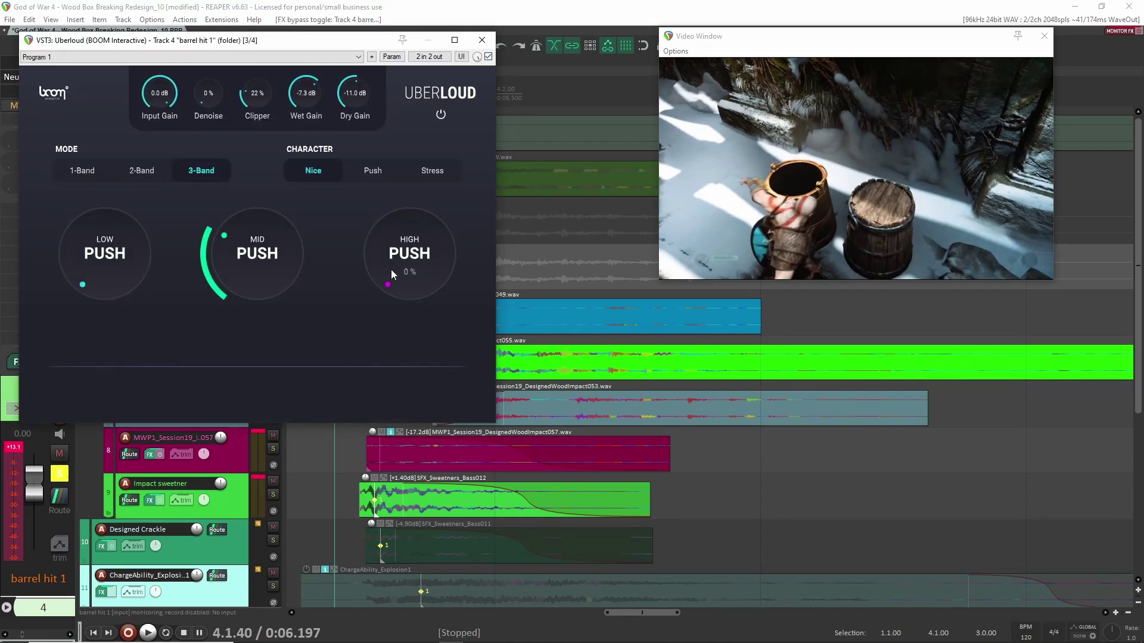
key(space)
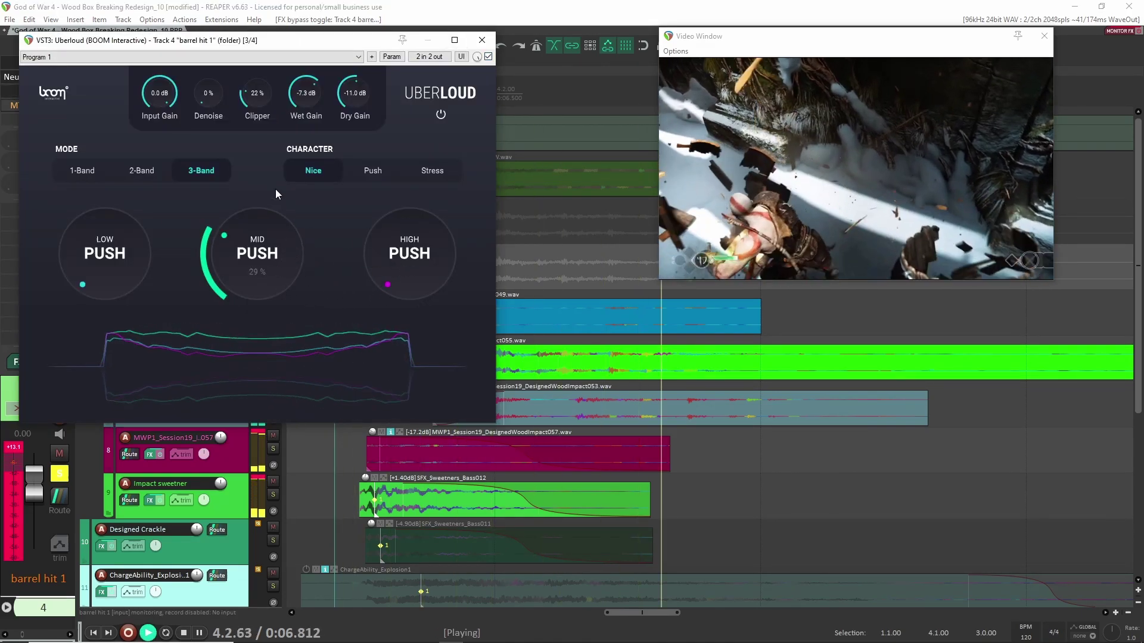
key(space)
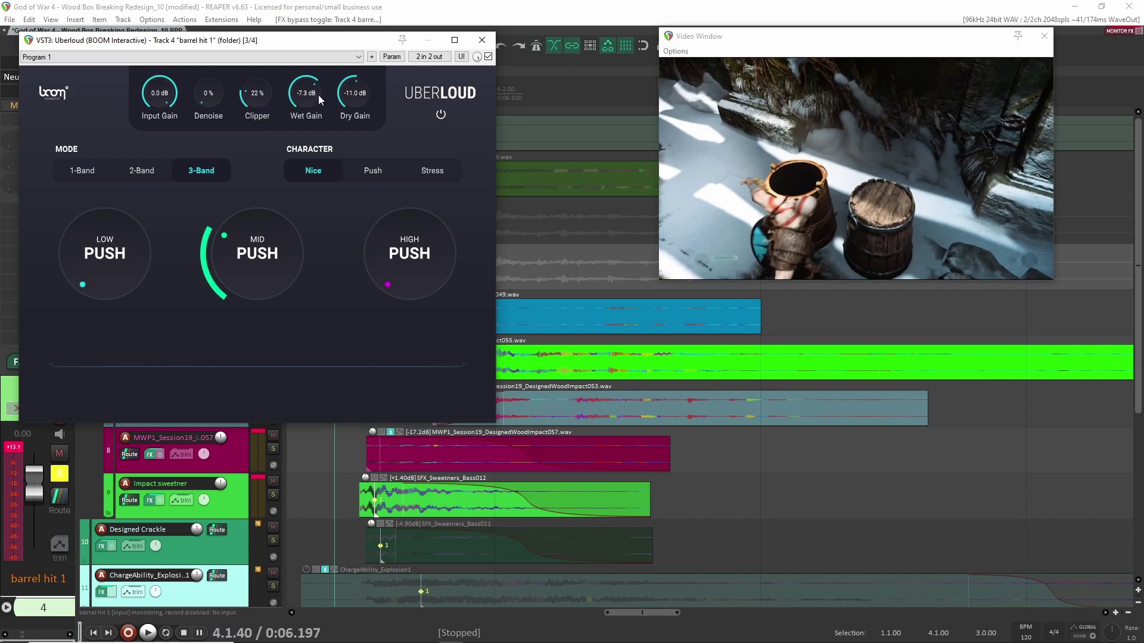
Step: Compare playback of the barrel hit 1 folder with Uberloud bypassed and re-enabled, and close the plugin window
click(487, 56)
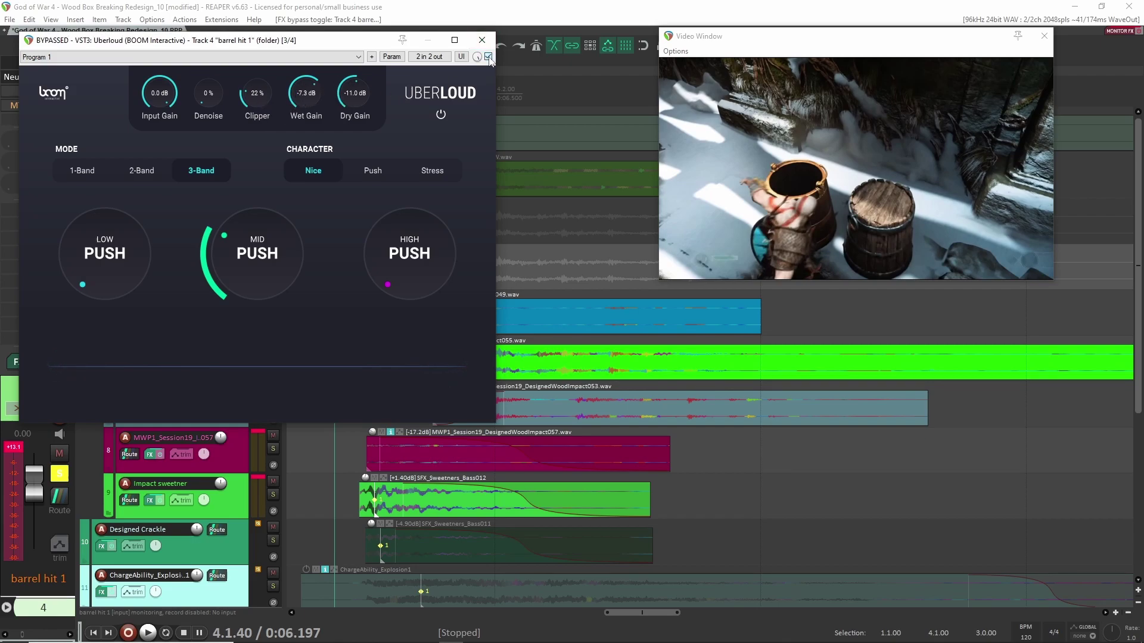
key(space)
key(space)
click(487, 56)
key(space)
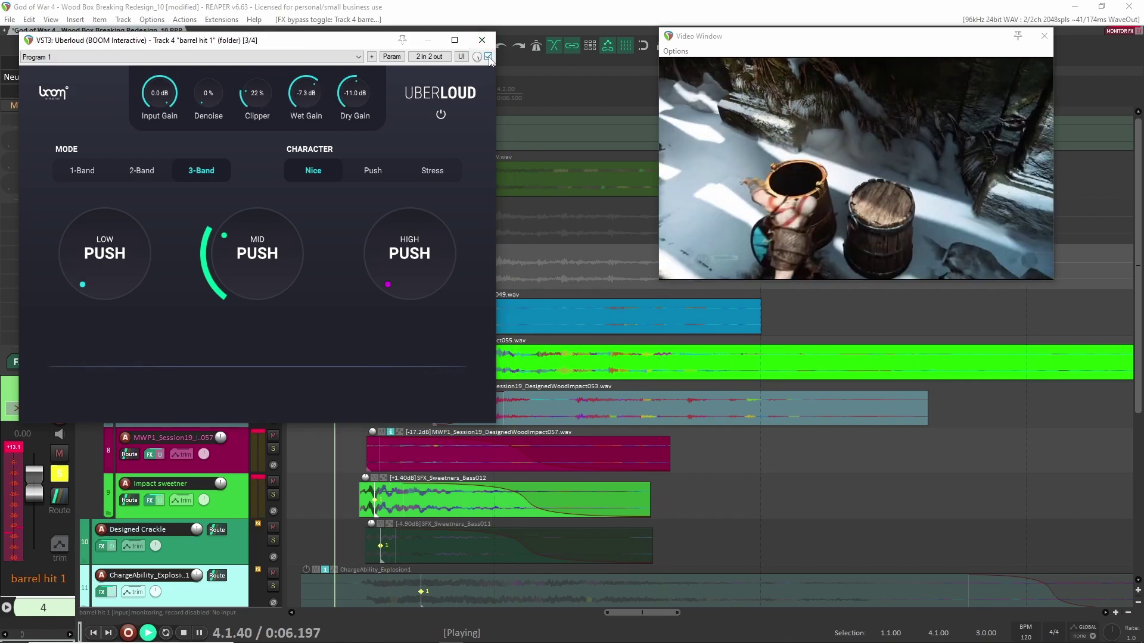
key(space)
click(482, 40)
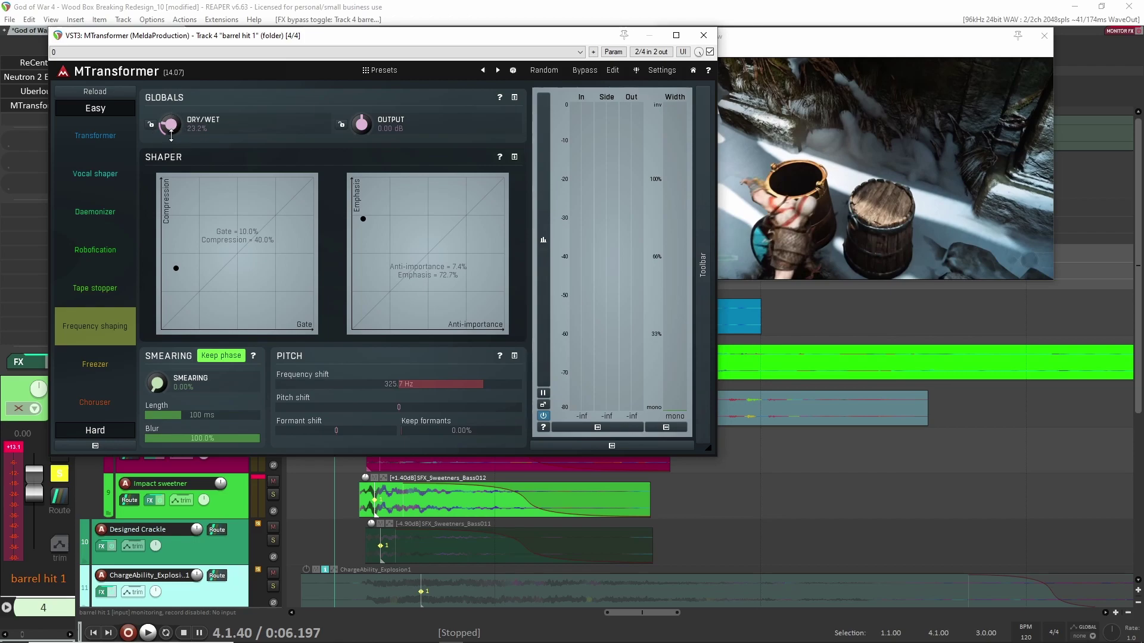
Step: Compare playback of the barrel hit 1 folder with MTransformer bypassed and re-enabled, and close the plugin window
click(709, 51)
key(space)
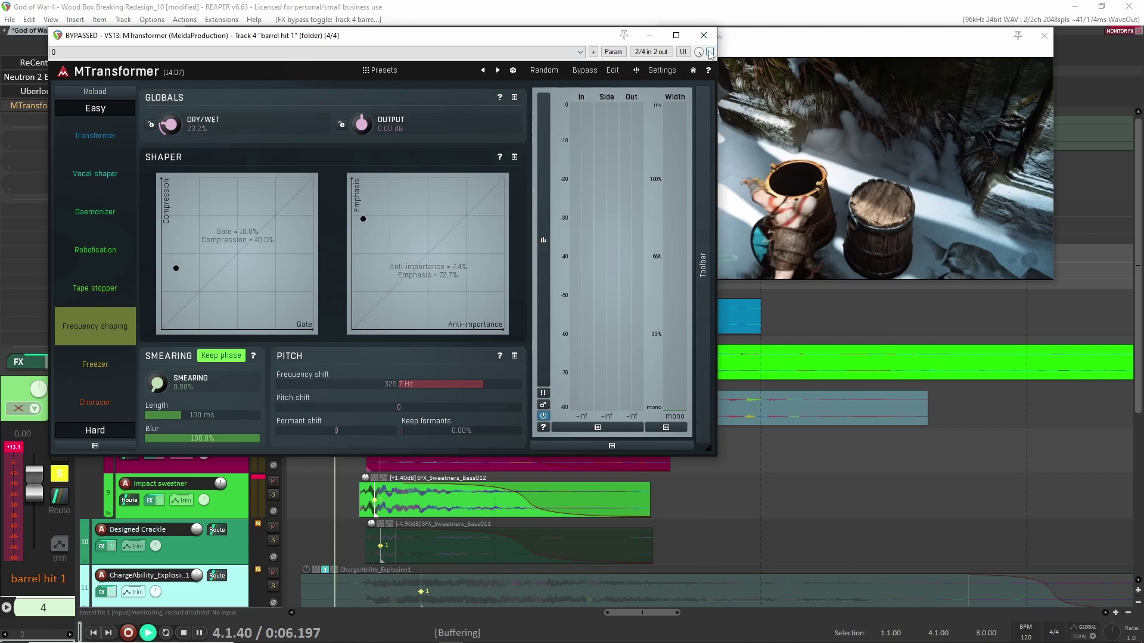
key(space)
click(709, 51)
key(space)
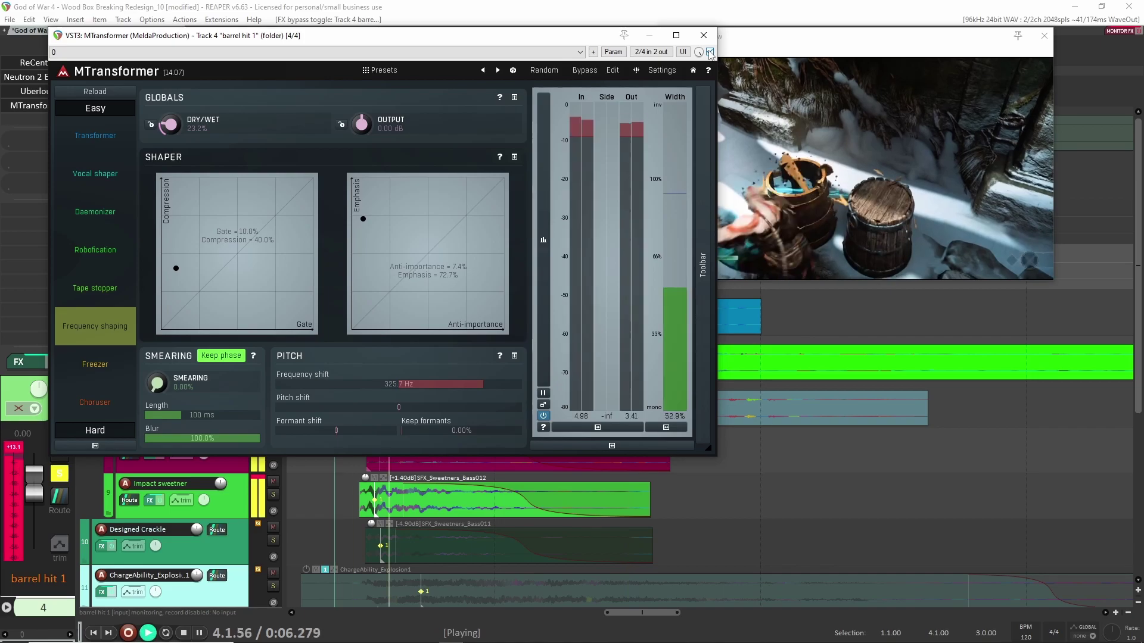
key(space)
click(704, 35)
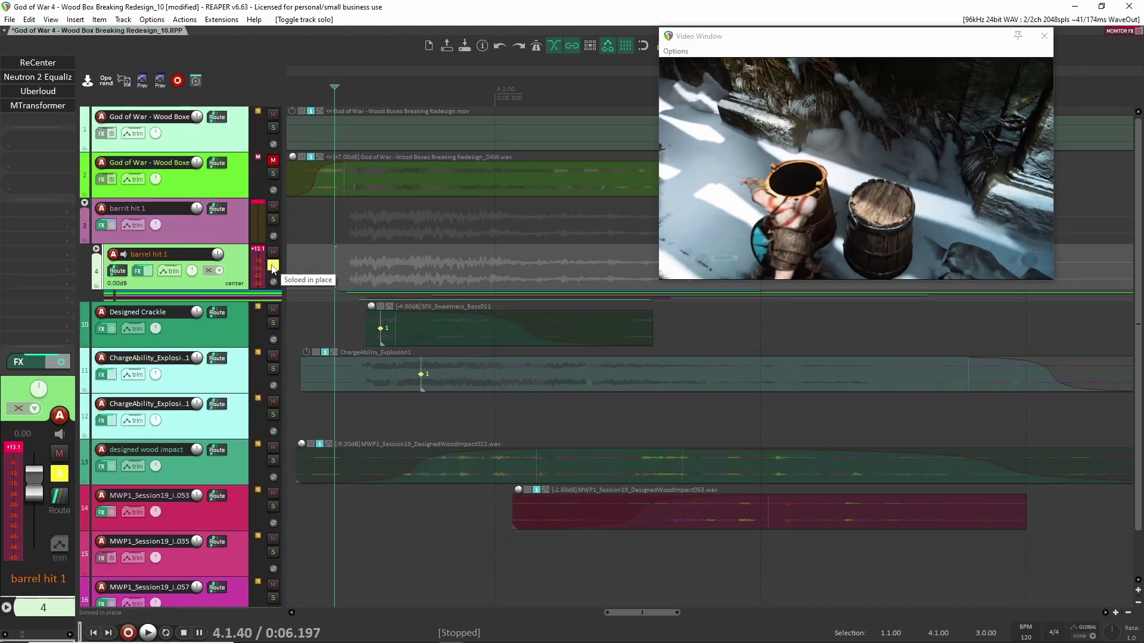
Step: Play the soloed barrel hit 1 folder again and turn off its solo
key(space)
key(space)
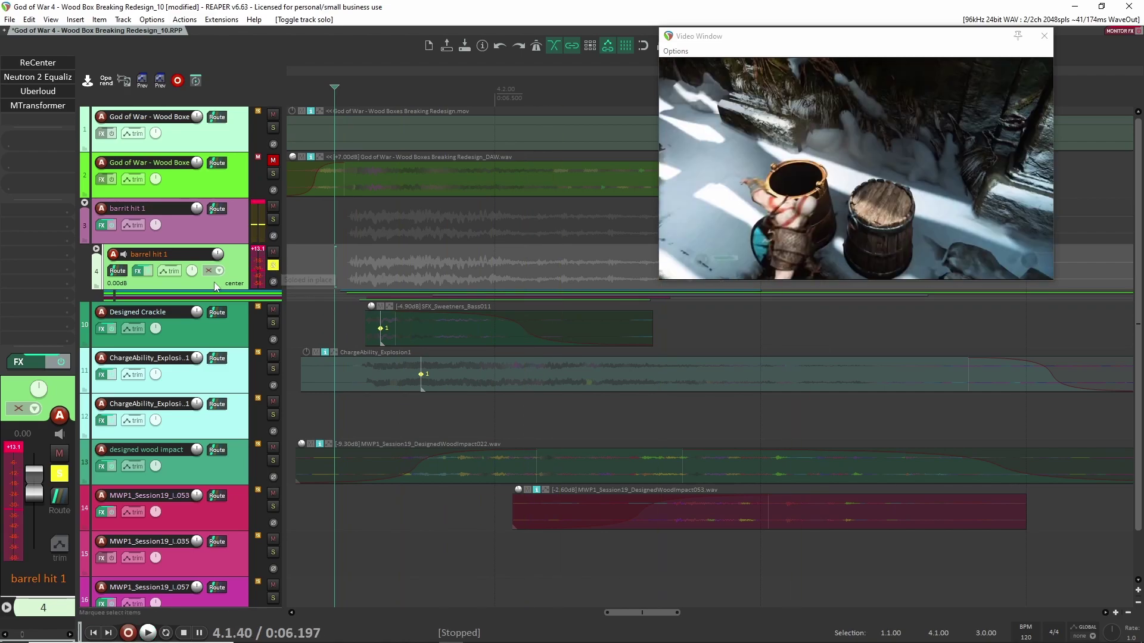
click(274, 266)
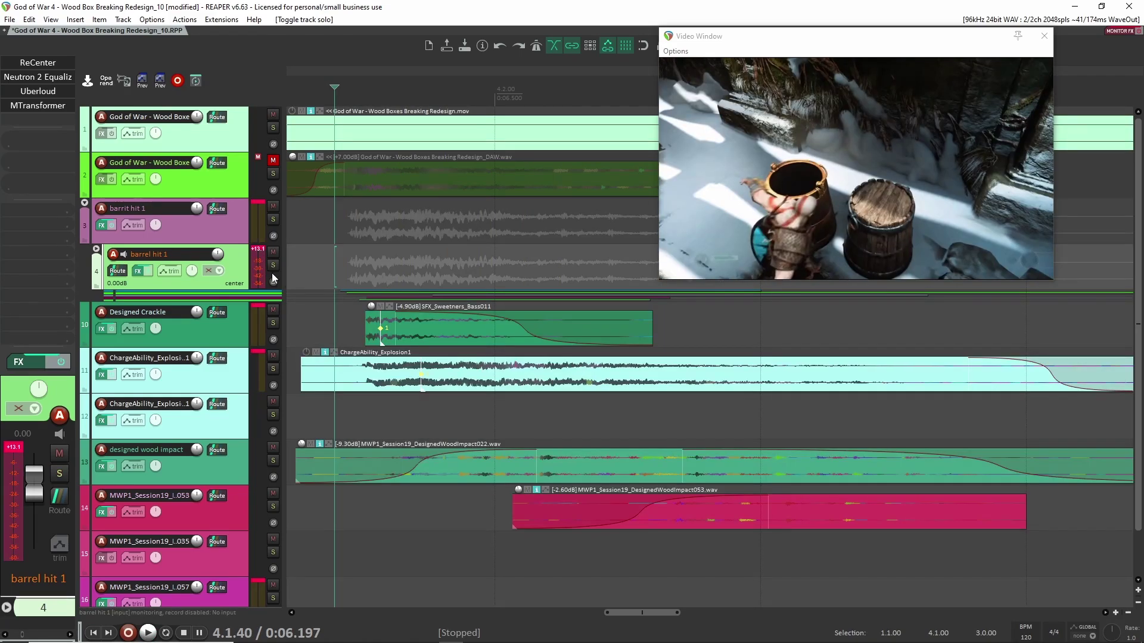
Step: Solo the Designed Crackle track and play it with its effects enabled
click(254, 333)
click(273, 323)
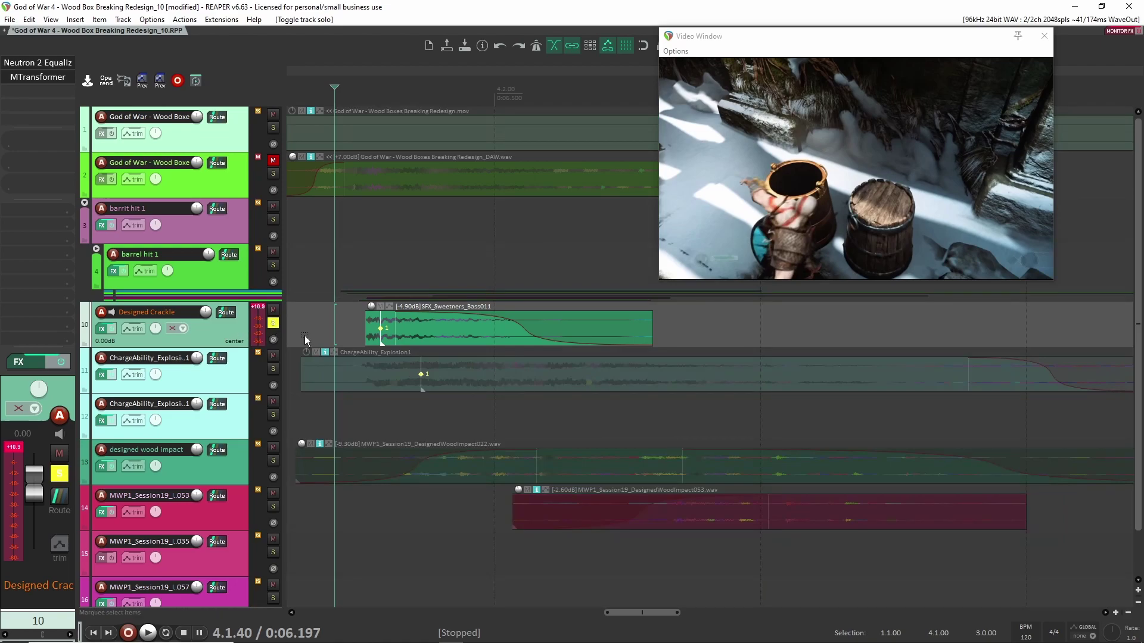
key(space)
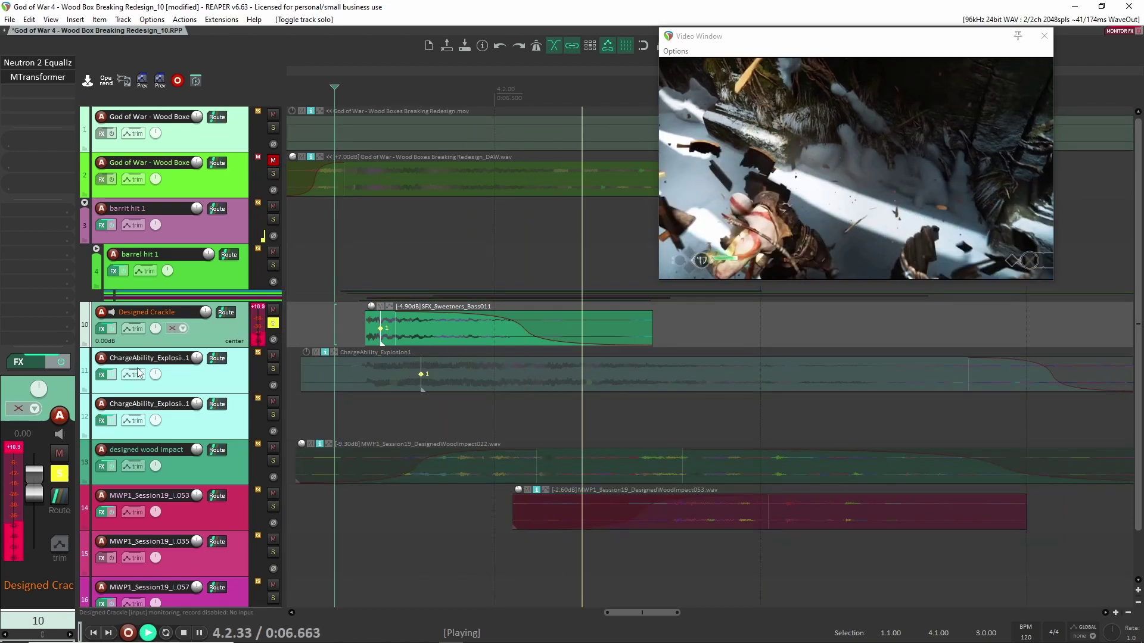
key(space)
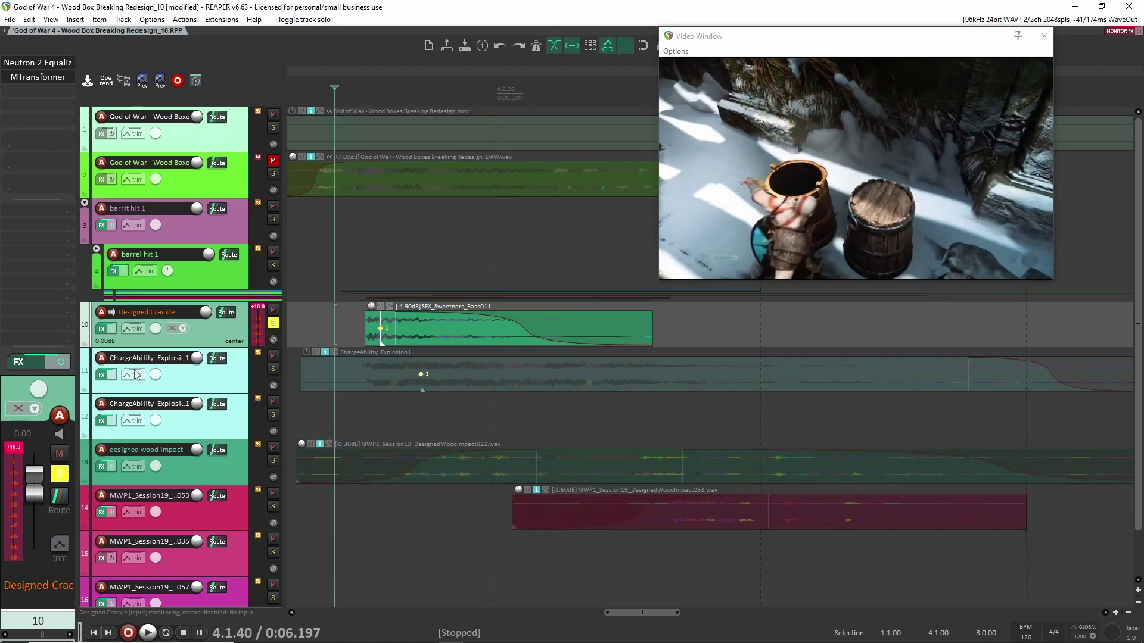
Step: Play the Designed Crackle track dry, with both Neutron 2 Equalizer and MTransformer bypassed
click(61, 362)
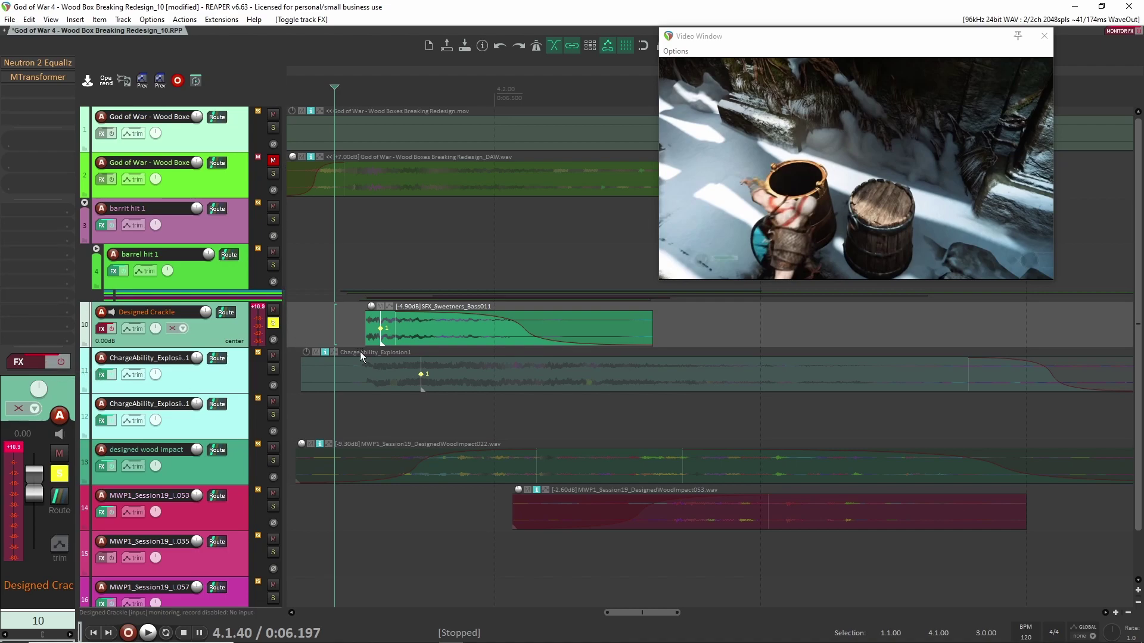
click(59, 362)
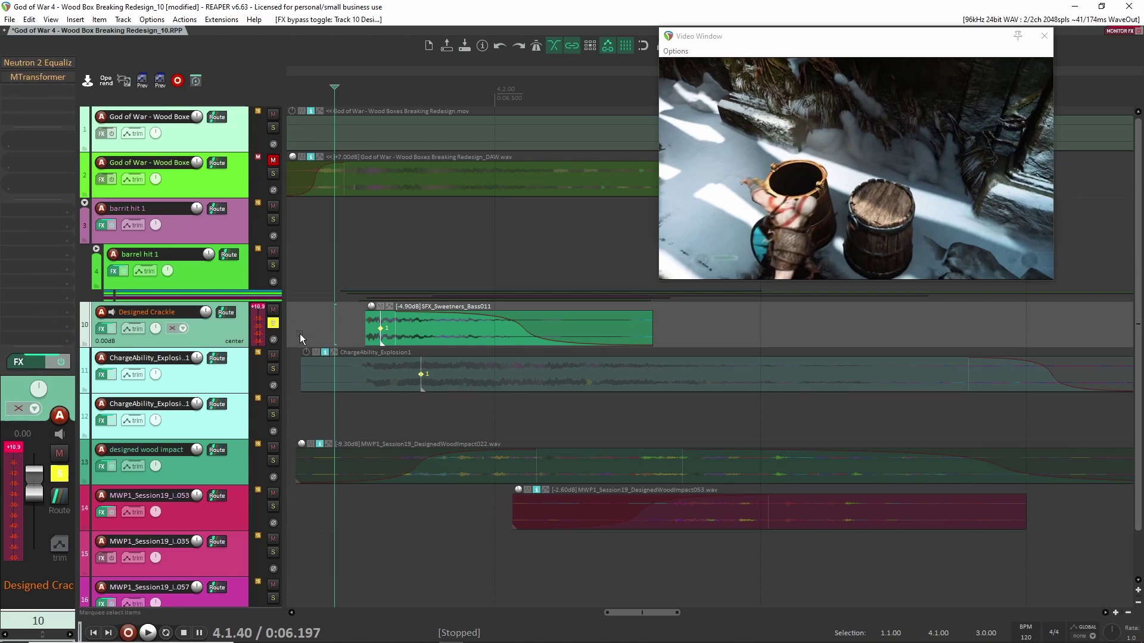
key(space)
key(space)
key(space)
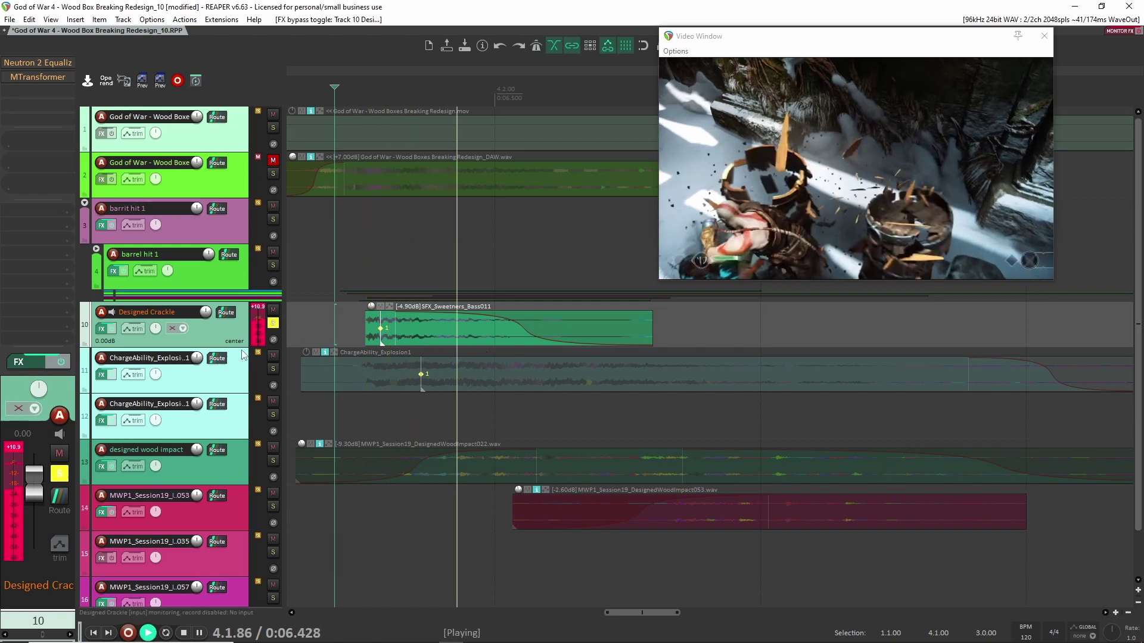
key(space)
Step: Enable Neutron 2 Equalizer on the Designed Crackle track, examine its low-shelf curve, and play the track through it
click(40, 62)
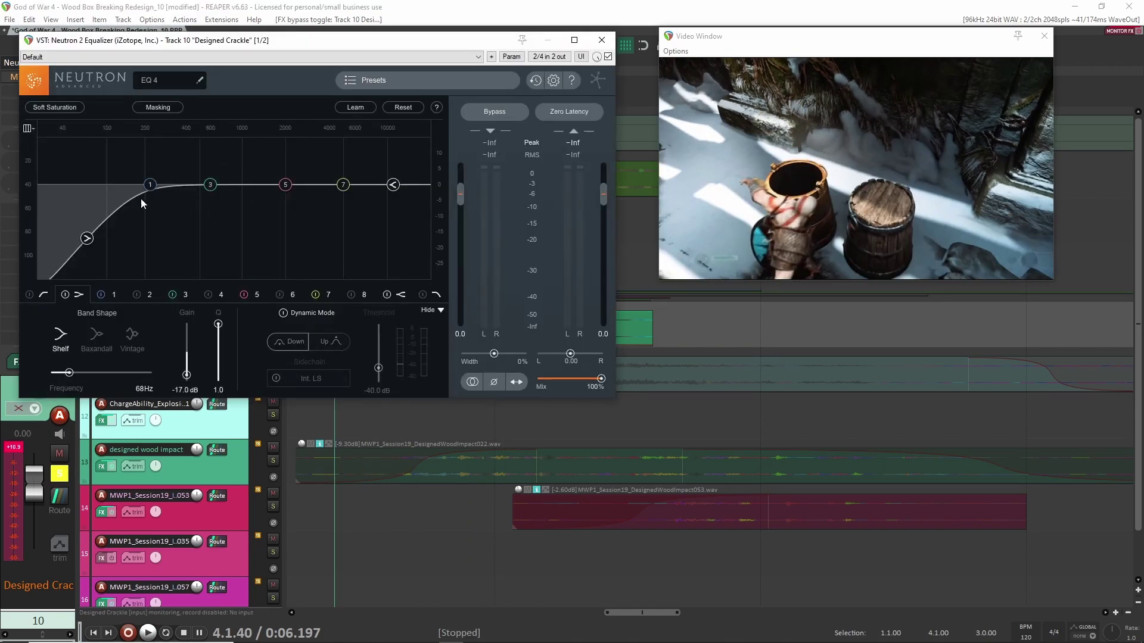
click(601, 40)
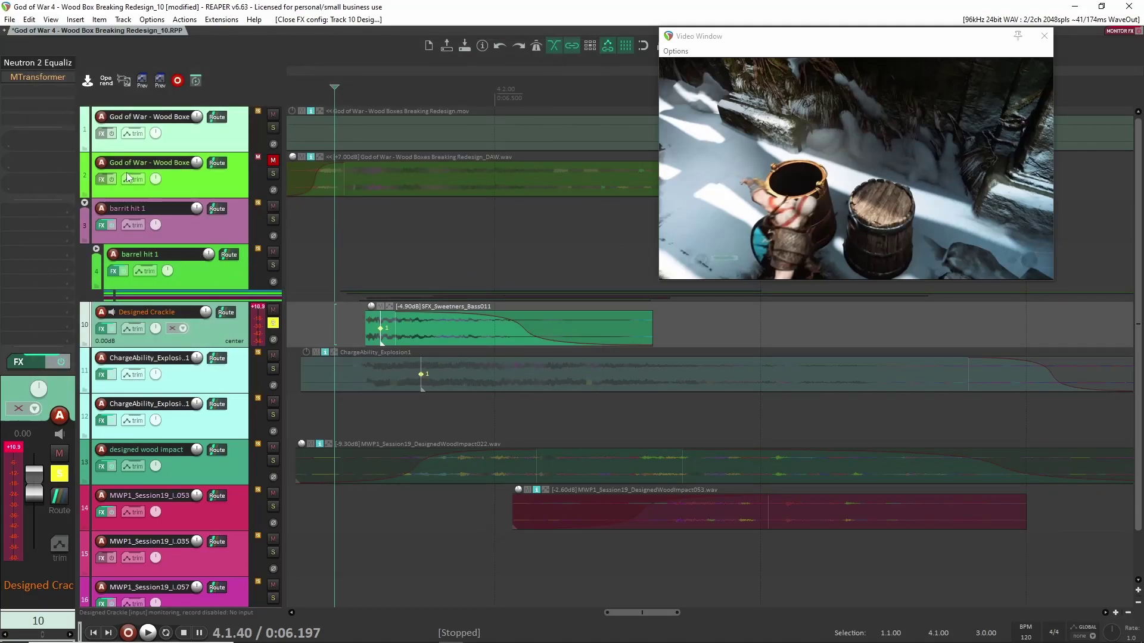
key(space)
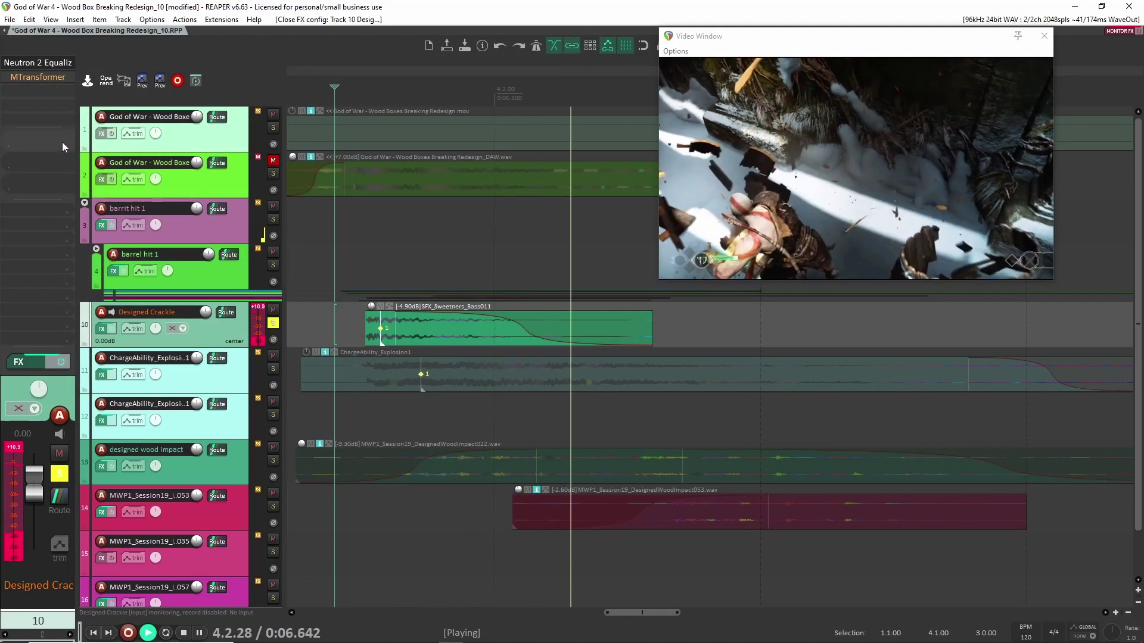
key(space)
Step: Enable MTransformer on the Designed Crackle track, examine its frequency shaping settings during playback, and close the plugin window
click(38, 77)
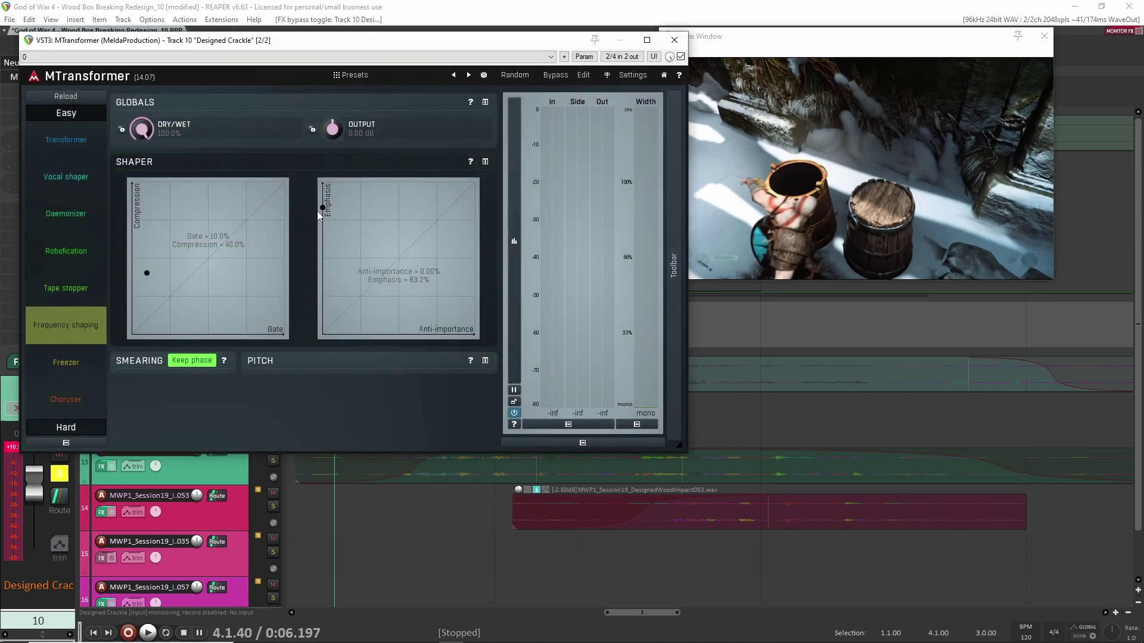
key(space)
click(674, 40)
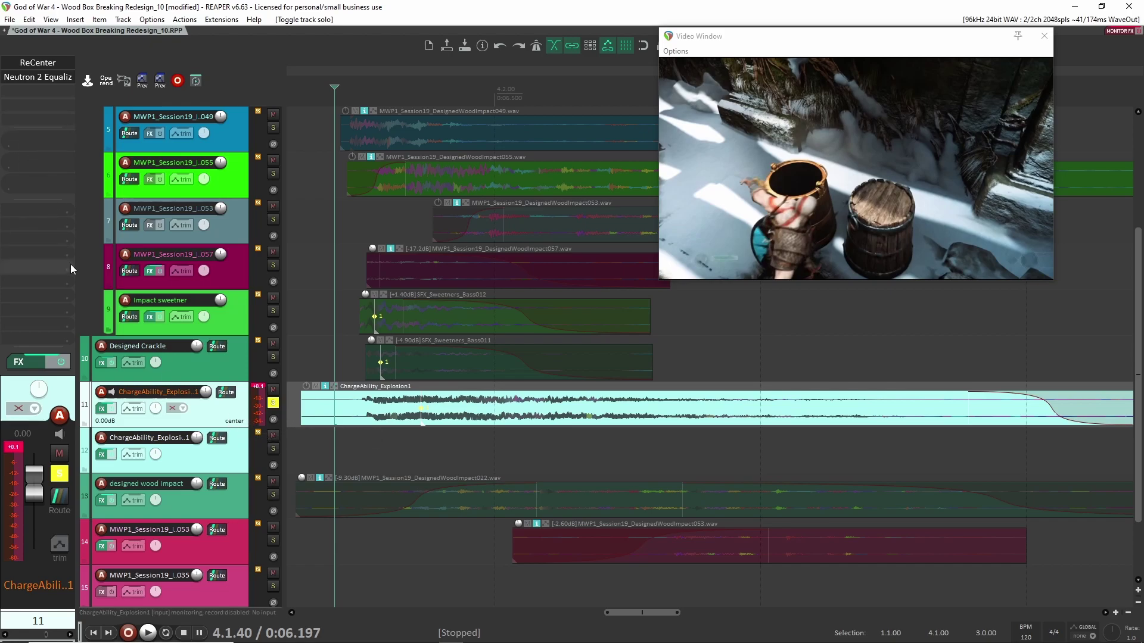
Step: Compare playback of the soloed ChargeAbility_Explosion1 track with its effects enabled and with ReCenter and Neutron 2 bypassed
key(space)
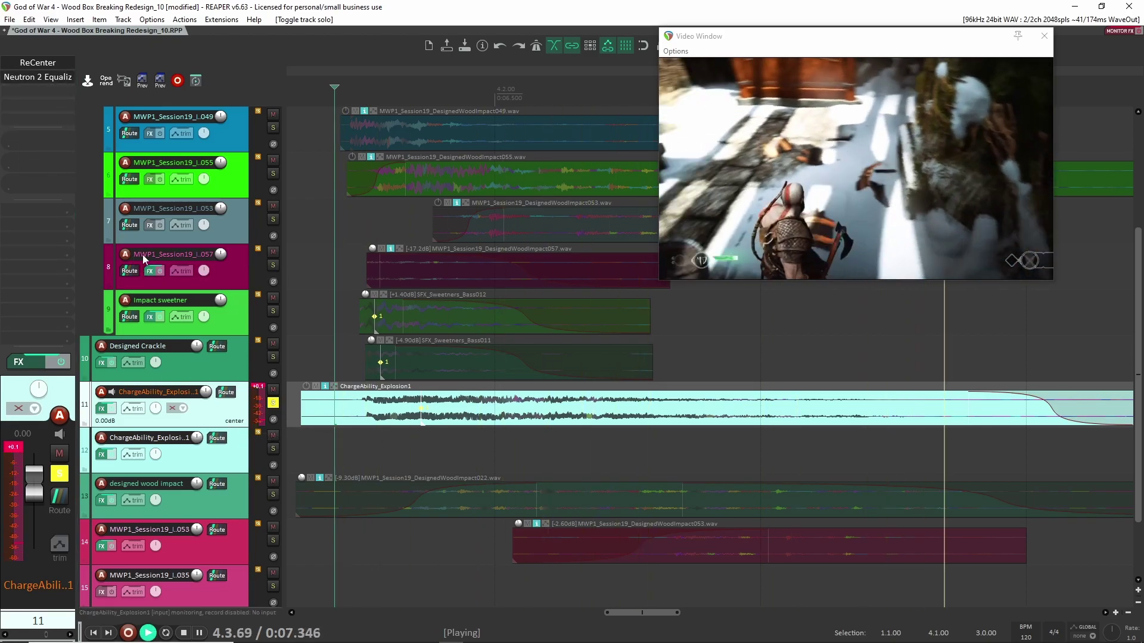
key(space)
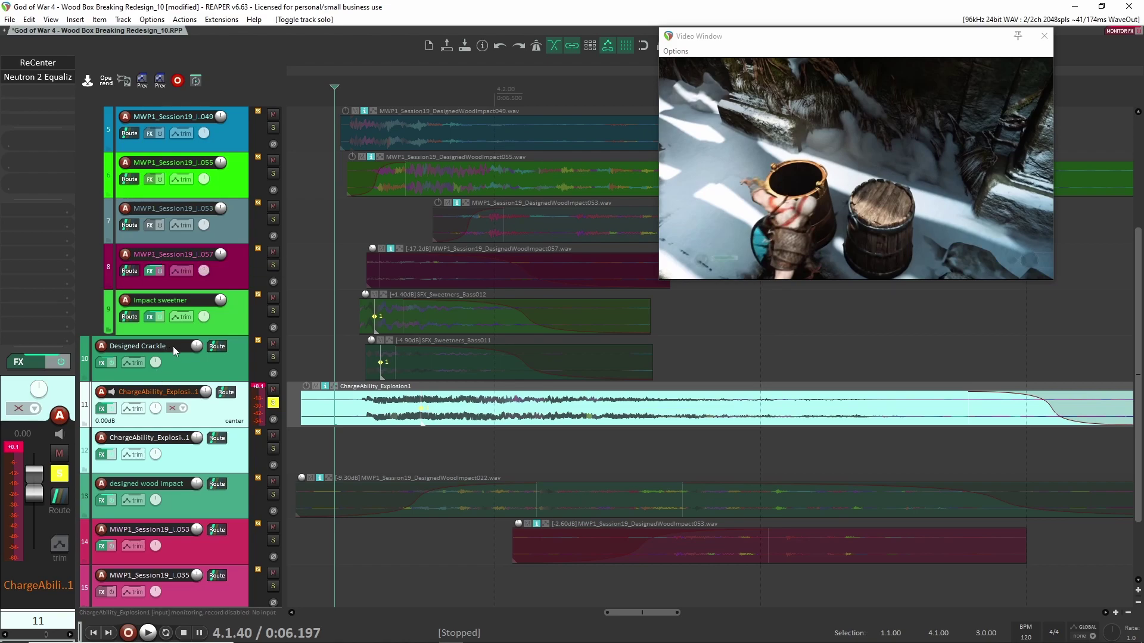
click(60, 361)
key(space)
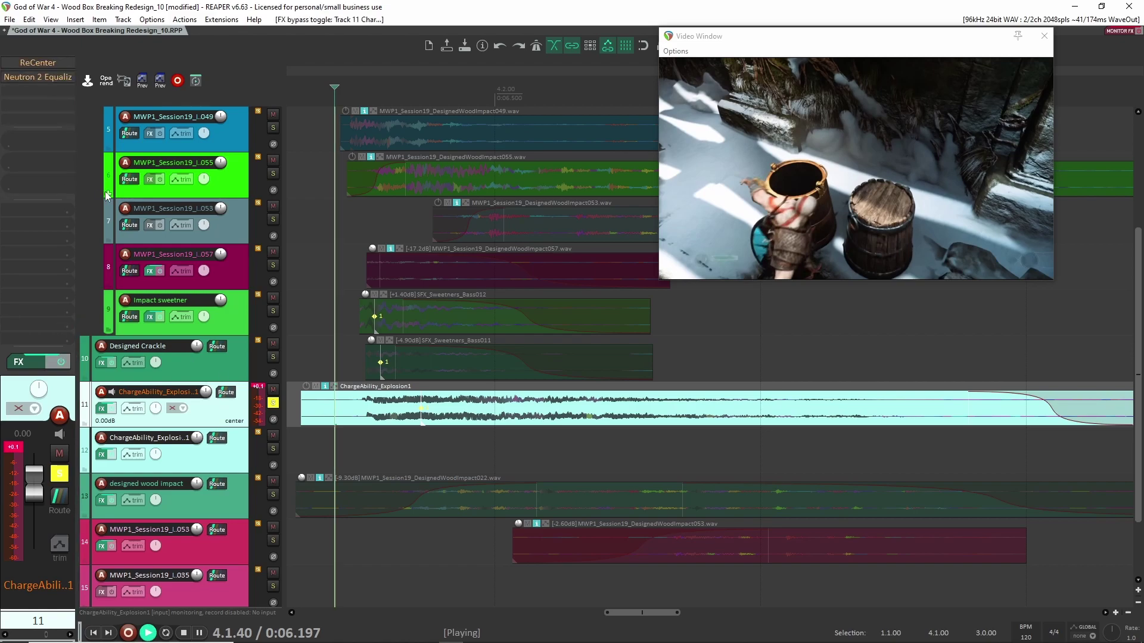
key(space)
Step: Enable ReCenter on the ChargeAbility_Explosion1 track, examine its settings, and play the track through it
double_click(37, 63)
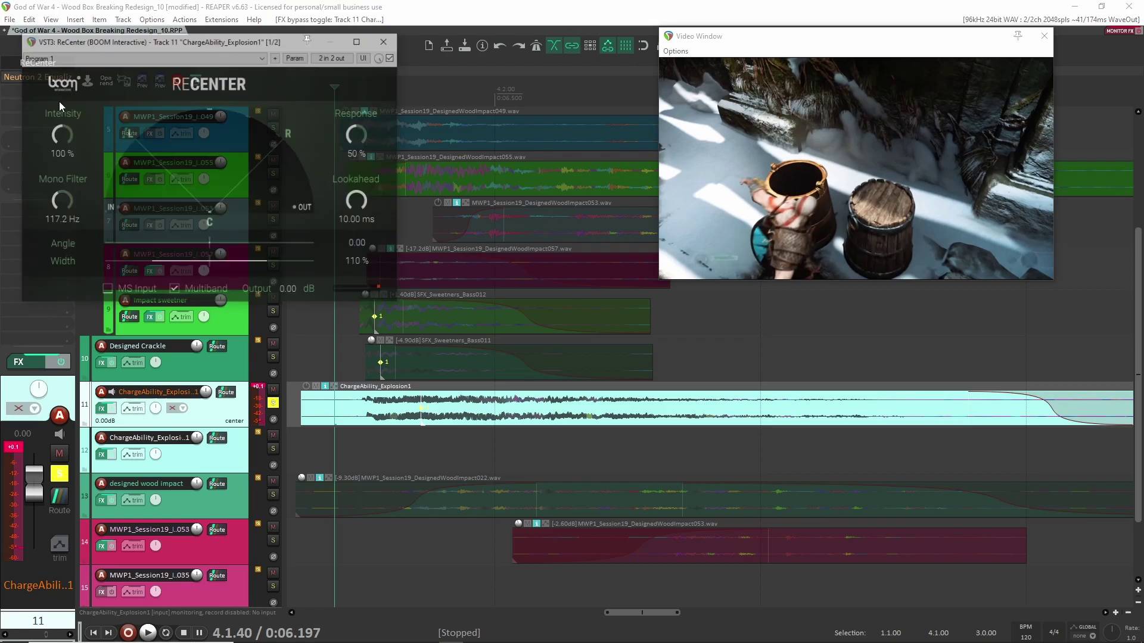
click(387, 41)
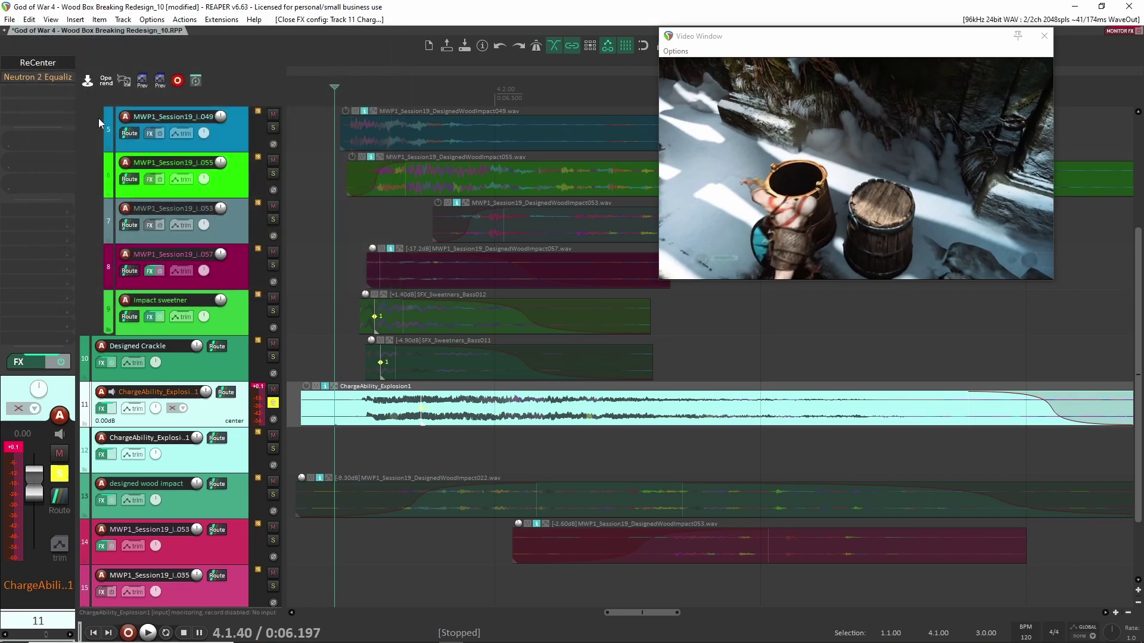
key(space)
Step: Enable Neutron 2 Equalizer on the ChargeAbility_Explosion1 track, watch its spectrum during playback, and close the plugin window
key(space)
shift+click(38, 77)
click(38, 80)
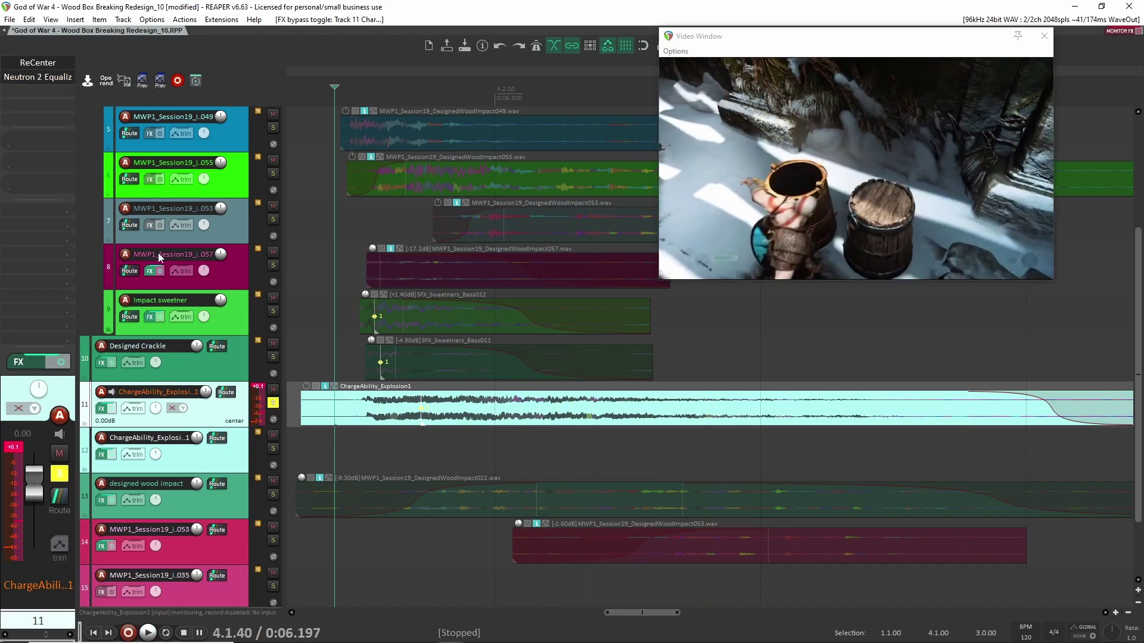
key(space)
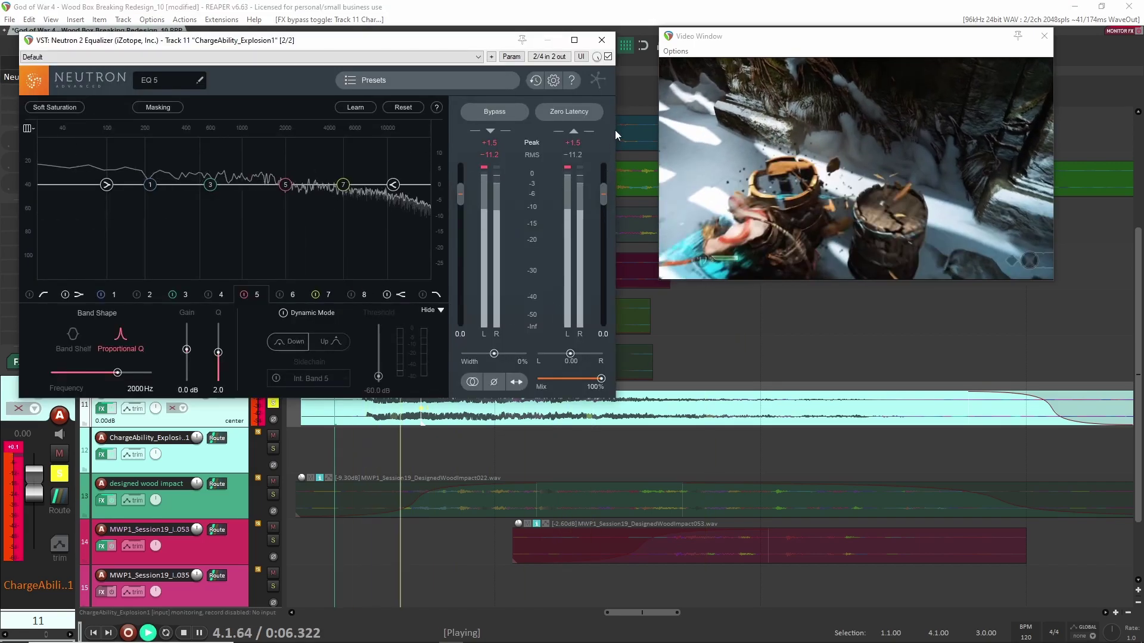
Step: Unsolo ChargeAbility_Explosion1 and play the combined layers with the designed wood impact track and the MWP1_Session19 053 track below it muted
key(space)
click(602, 40)
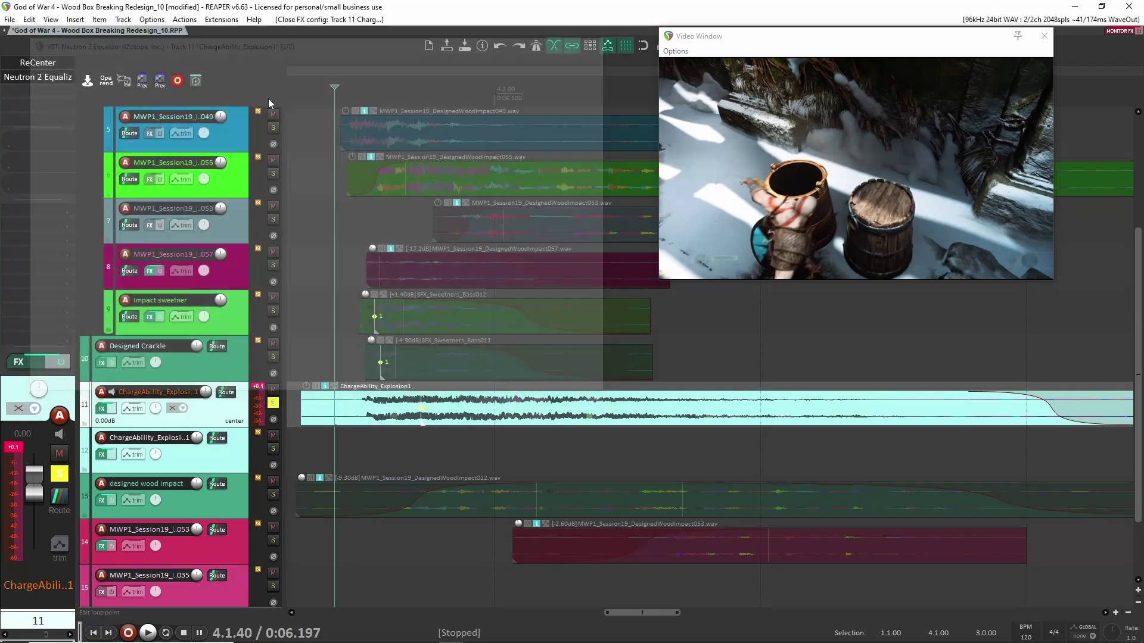
click(273, 402)
key(space)
key(space)
drag(273, 480, 273, 527)
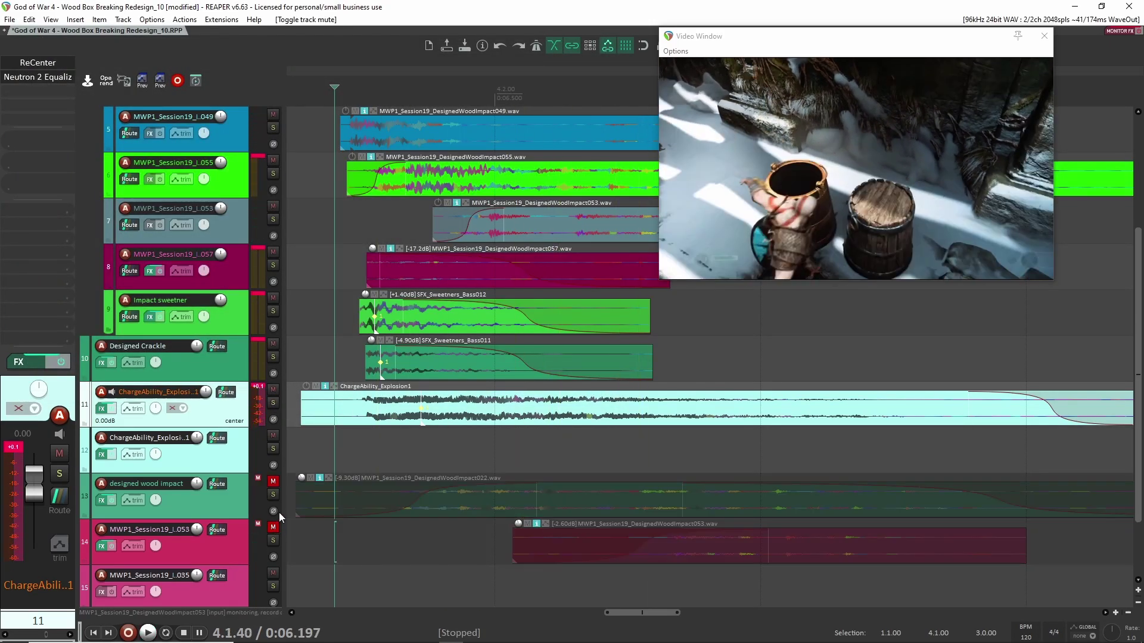
key(space)
key(space)
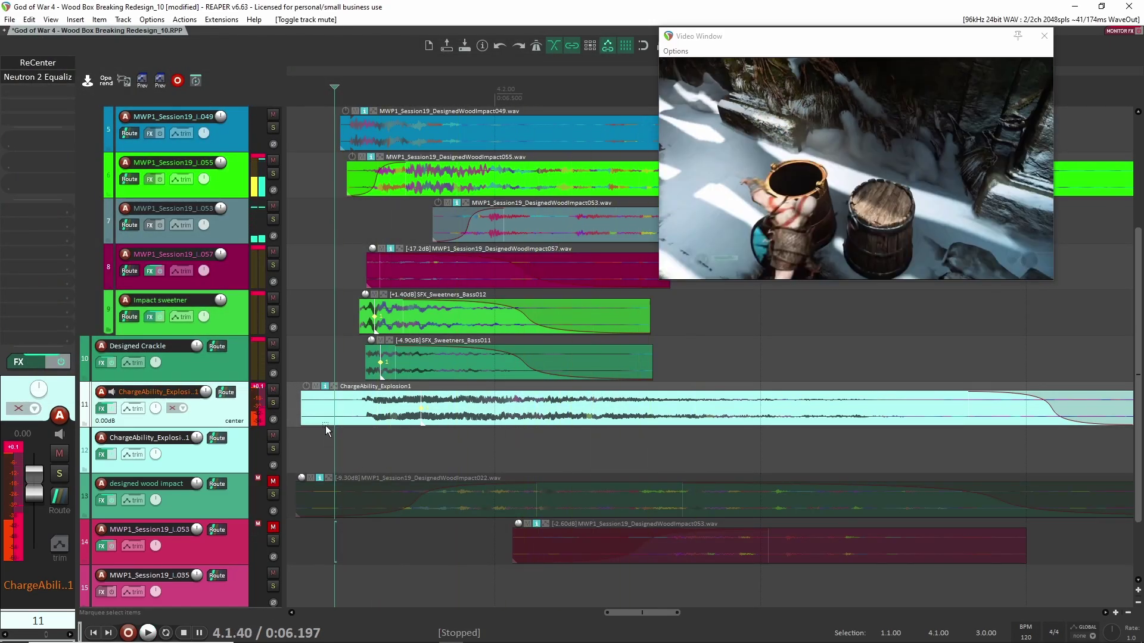
key(space)
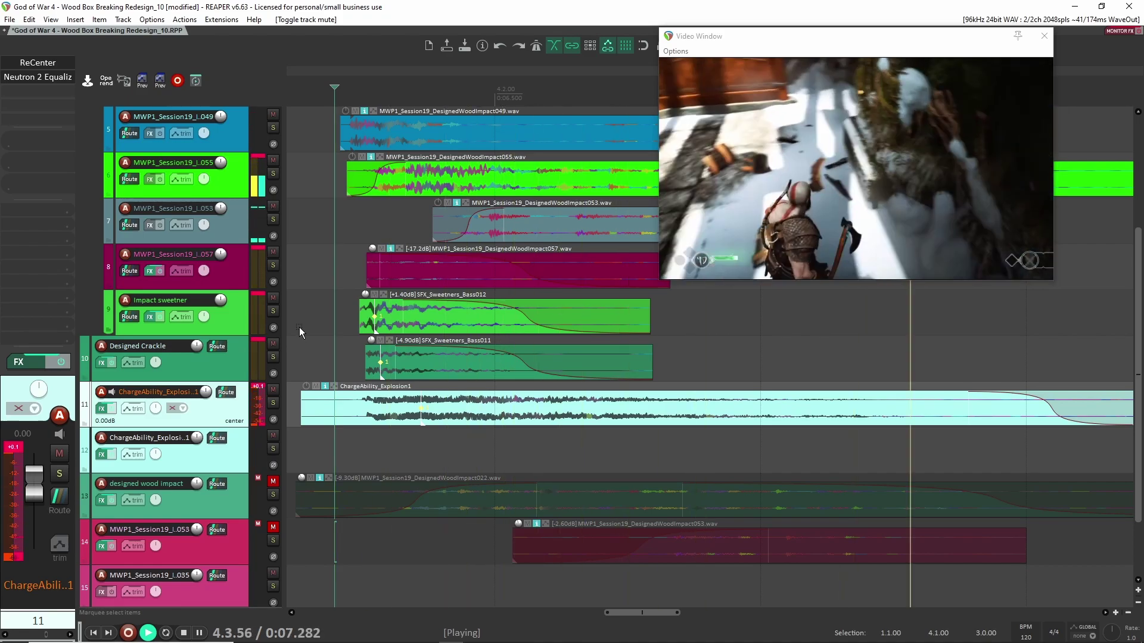
key(space)
Step: Unmute the two muted wood tracks, then solo the designed wood impact track and play it with its effects enabled
click(272, 480)
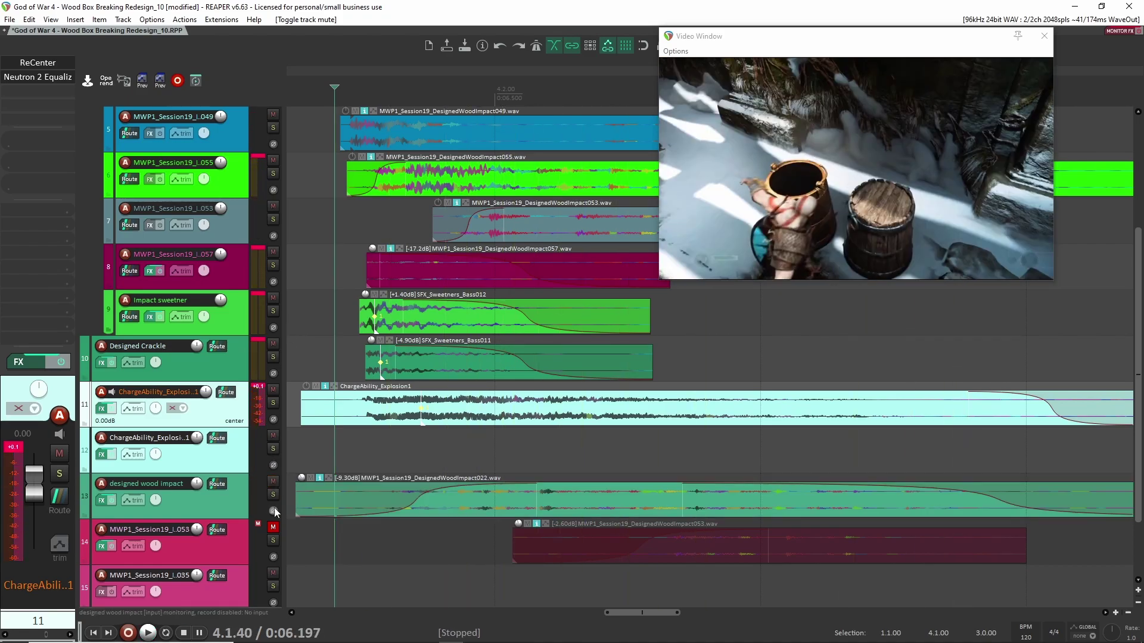
click(273, 528)
click(273, 495)
scroll(376, 487, down, 2)
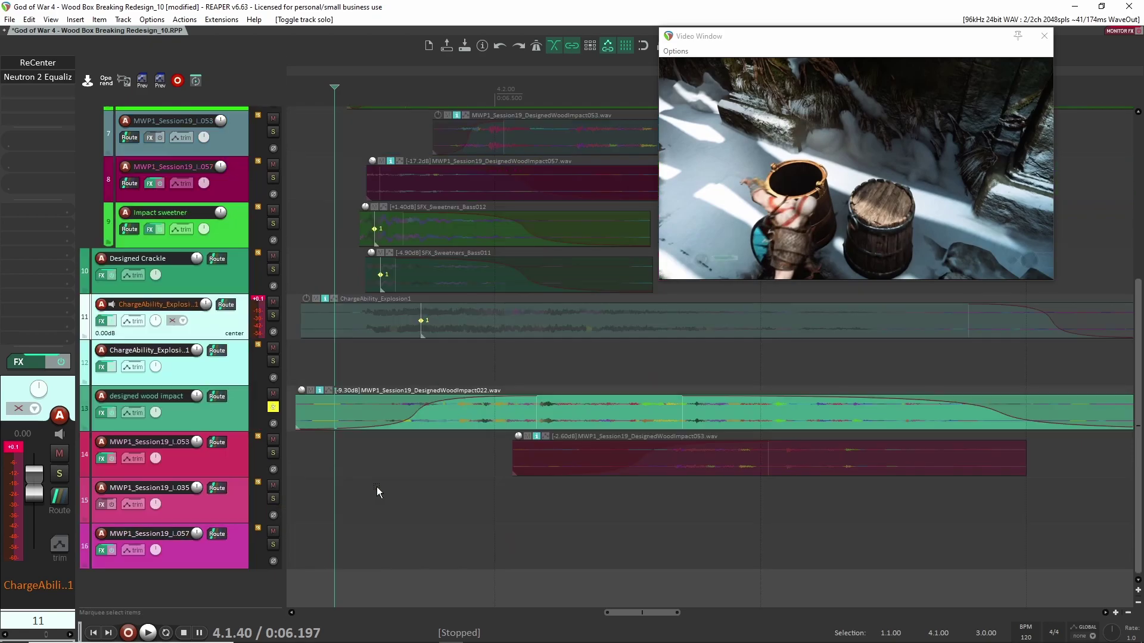
click(241, 424)
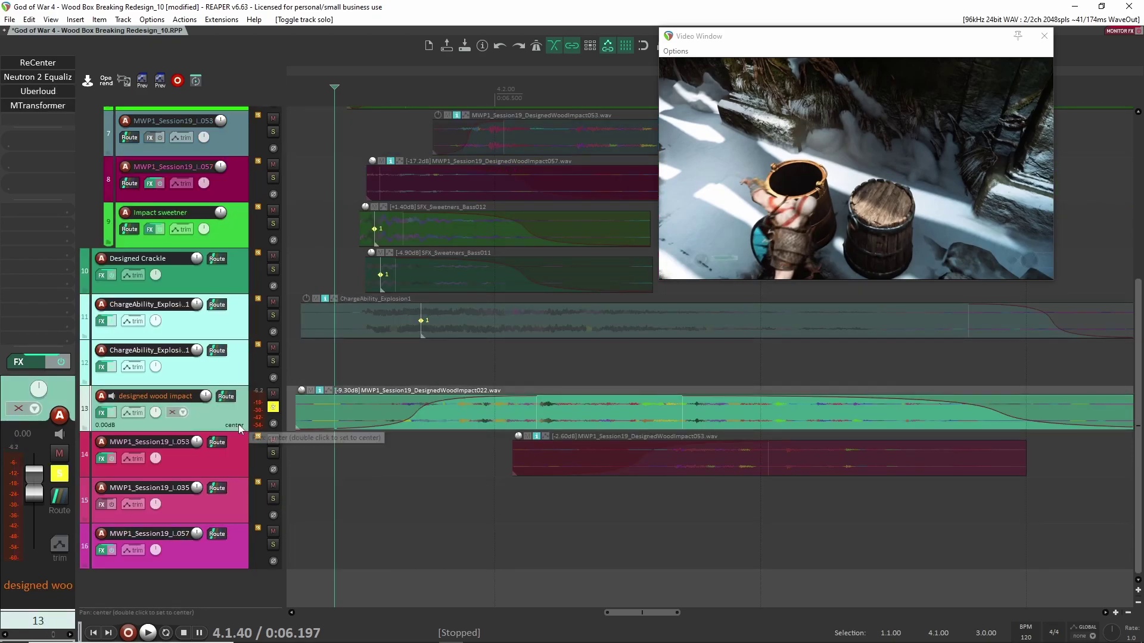
key(space)
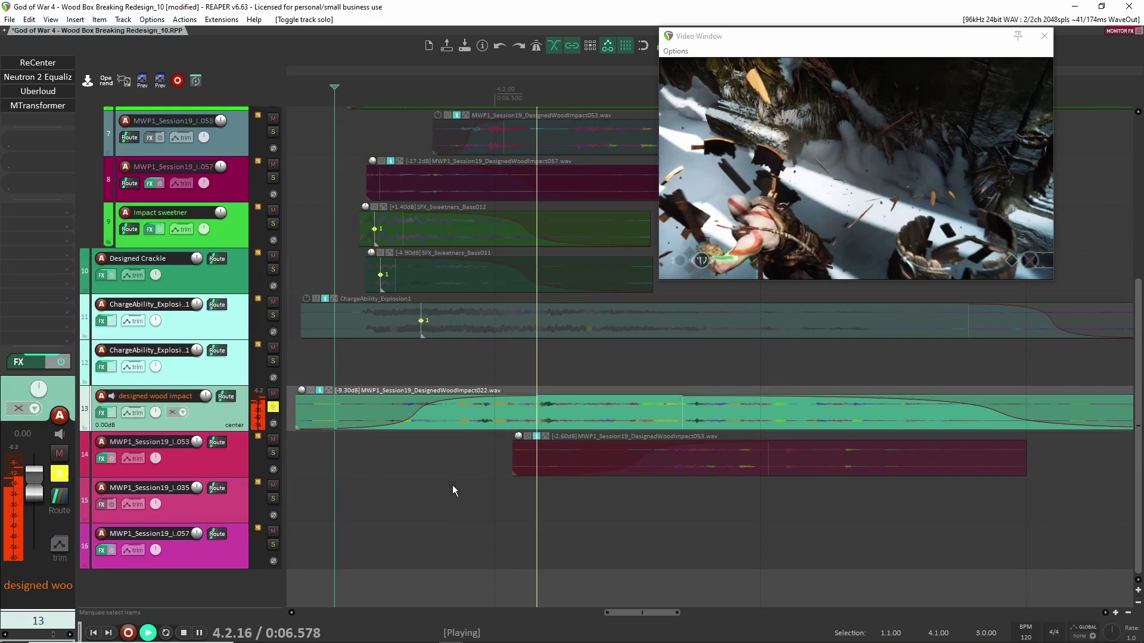
key(space)
Step: Bypass ReCenter, Neutron 2, Uberloud and MTransformer on the designed wood impact track and play it dry
shift+click(52, 106)
shift+click(47, 92)
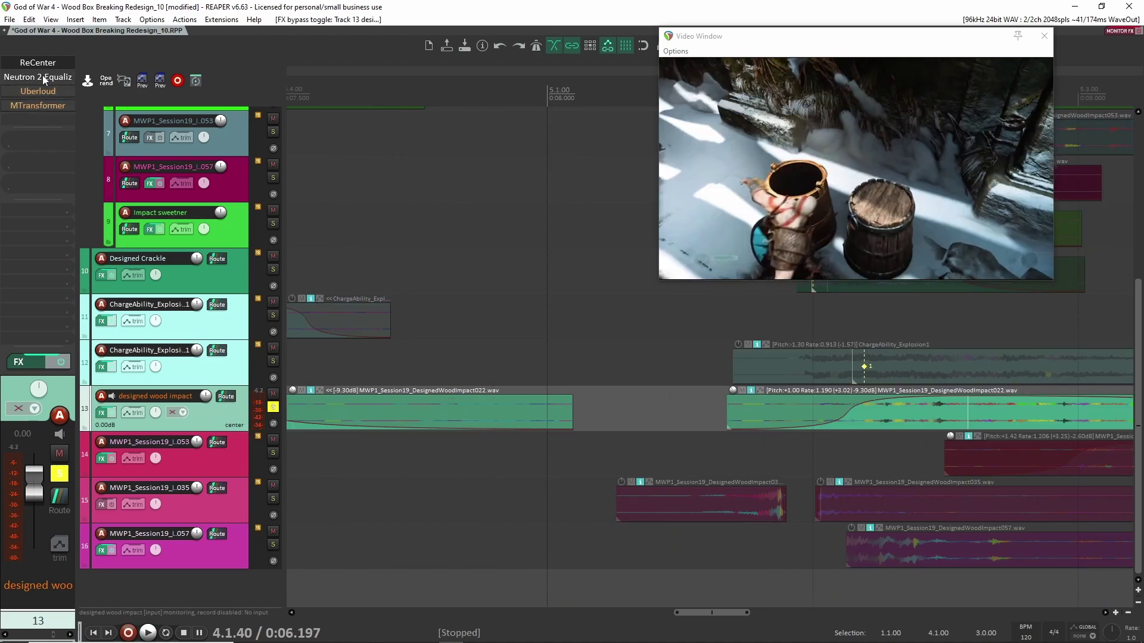
shift+click(42, 76)
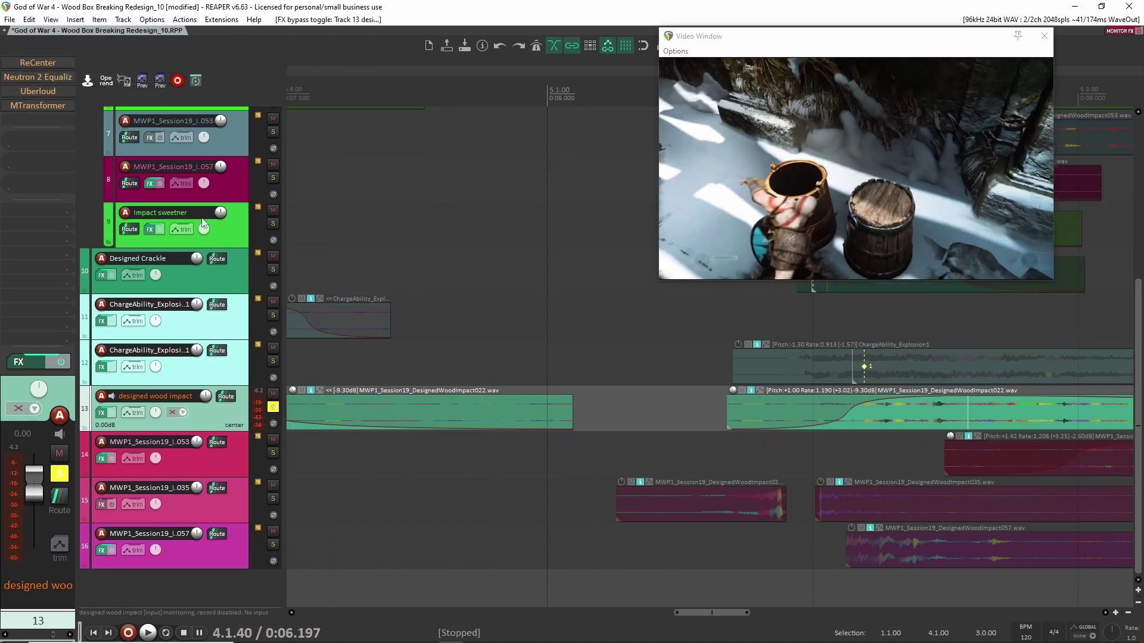
scroll(157, 193, up, 1)
scroll(176, 366, down, 1)
drag(365, 491, 752, 491)
drag(402, 491, 682, 490)
scroll(438, 483, left, 6)
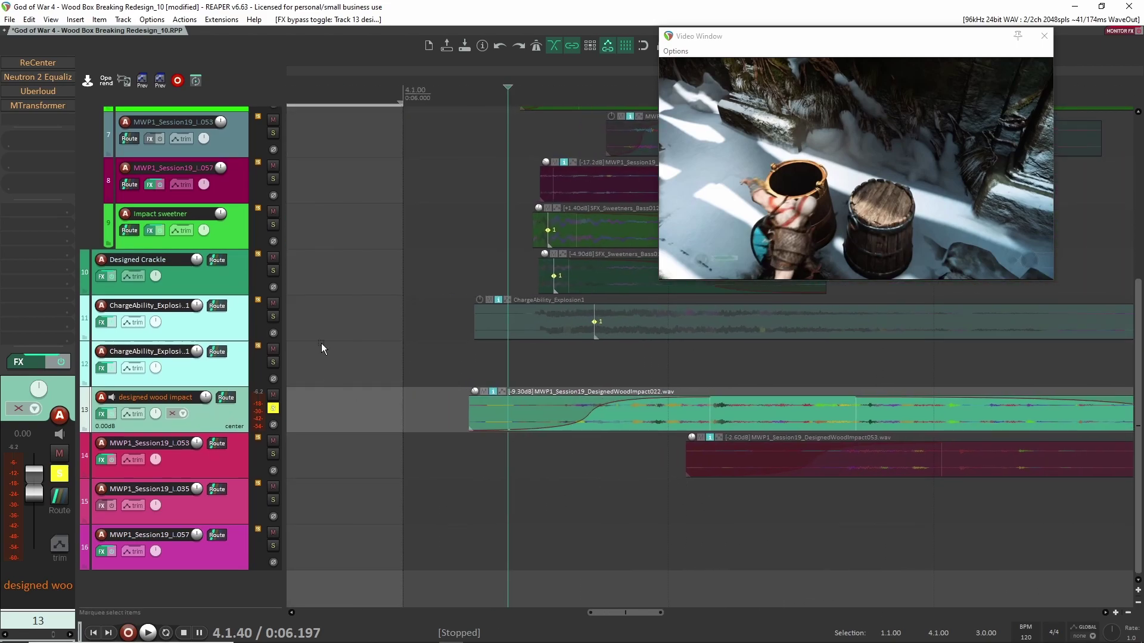
scroll(797, 485, right, 2)
key(space)
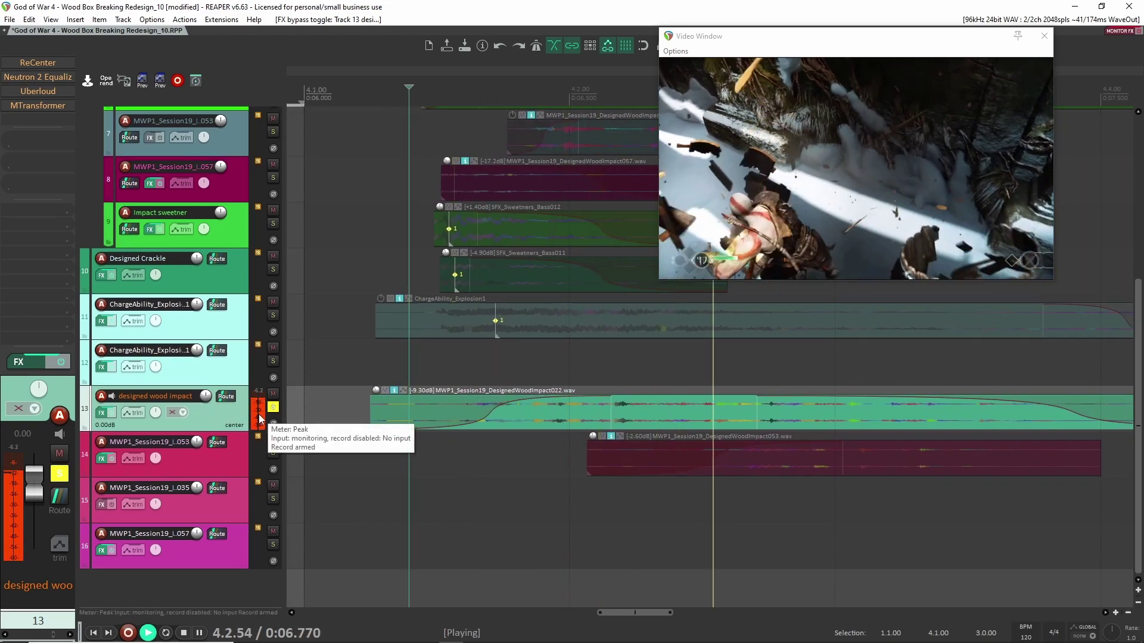
key(space)
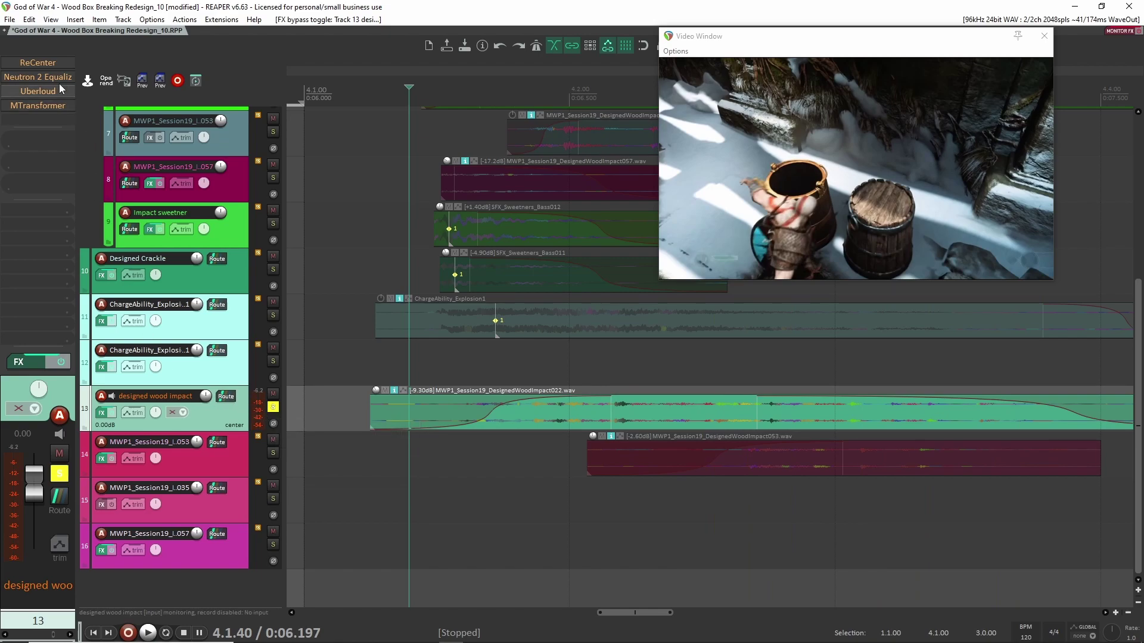
Step: Enable ReCenter and Neutron 2 Equalizer on the designed wood impact track, examining each plugin's settings and closing its window
click(48, 66)
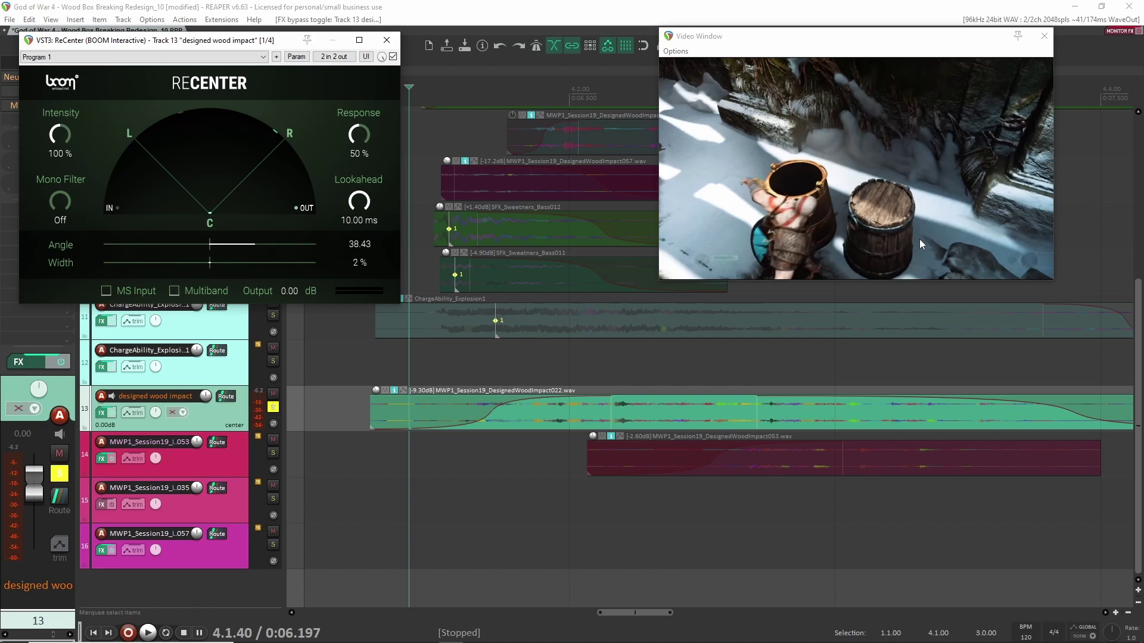
click(386, 40)
click(15, 76)
click(602, 40)
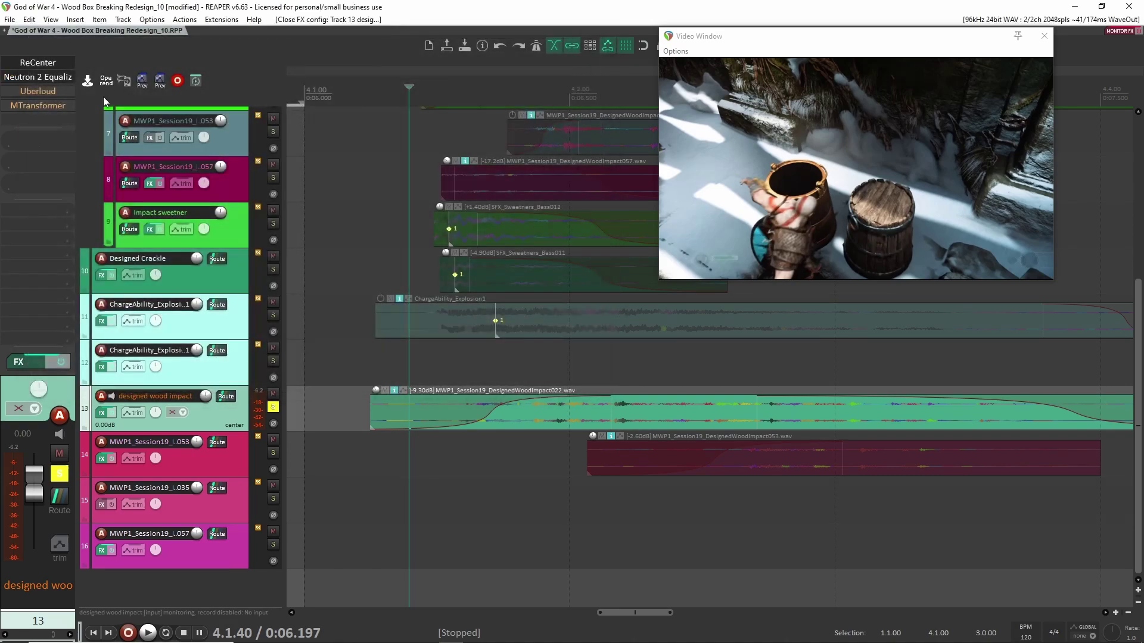
Step: Enable Uberloud and MTransformer on the designed wood impact track and play it with its full effects chain
click(13, 91)
click(482, 40)
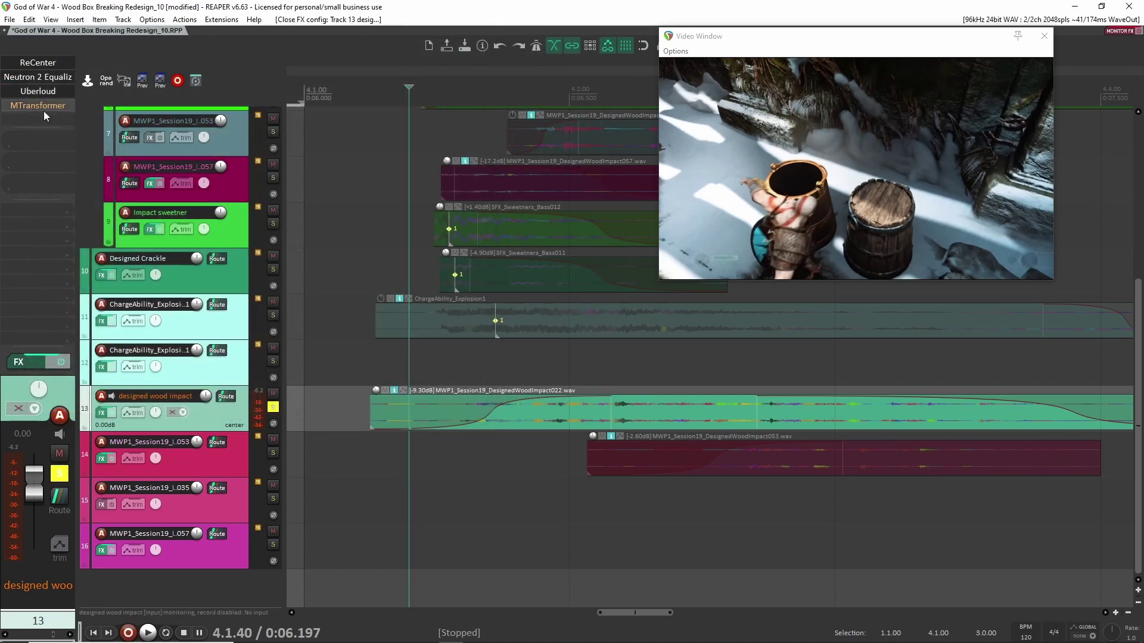
click(44, 111)
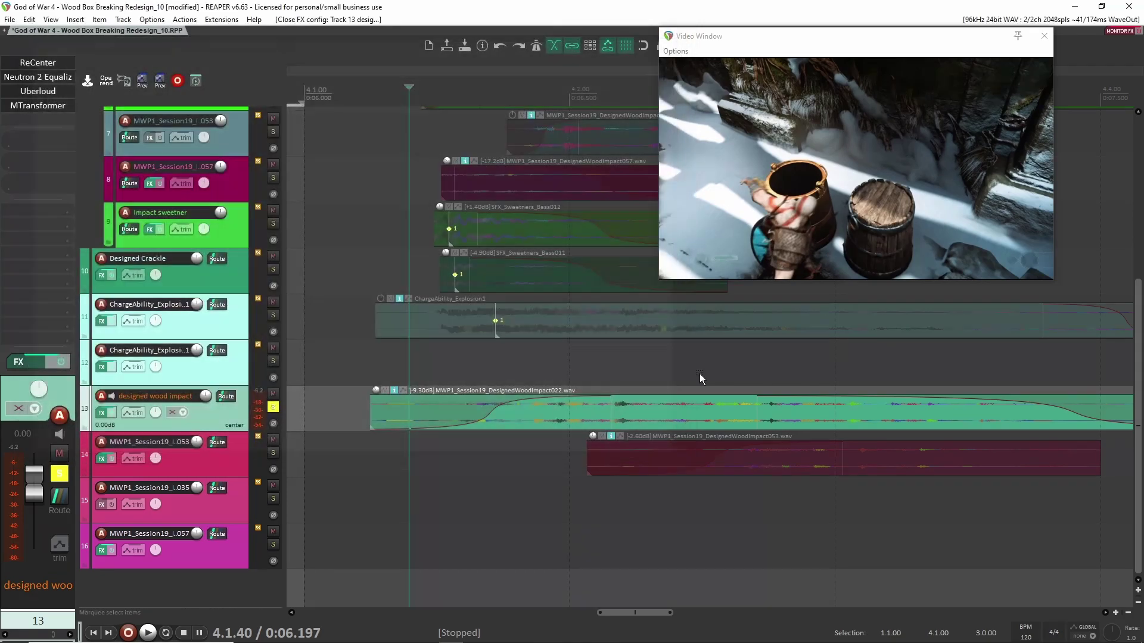
click(674, 39)
key(space)
Step: Switch the solo from the designed wood impact track to the MWP1_Session19 053 track below it and play it
key(space)
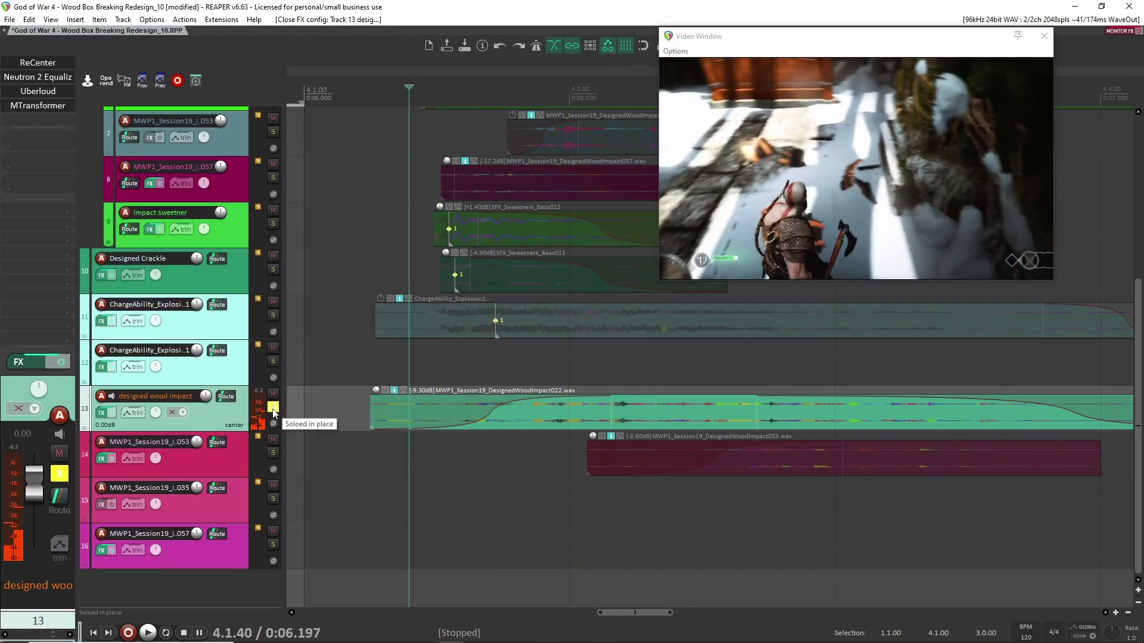
click(273, 407)
click(273, 453)
key(space)
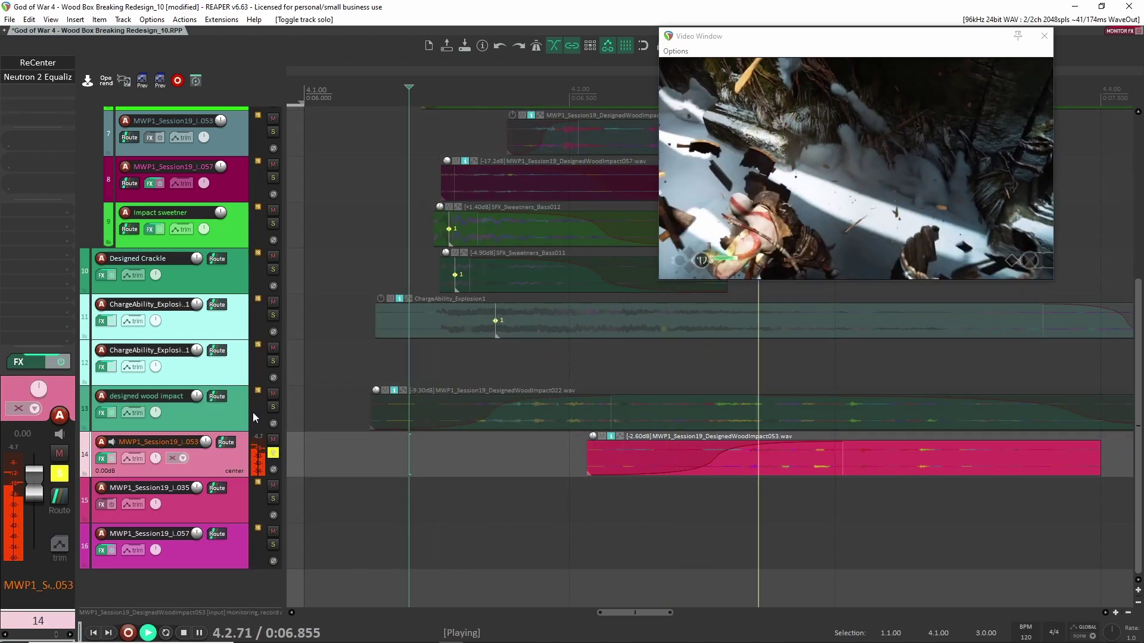
key(space)
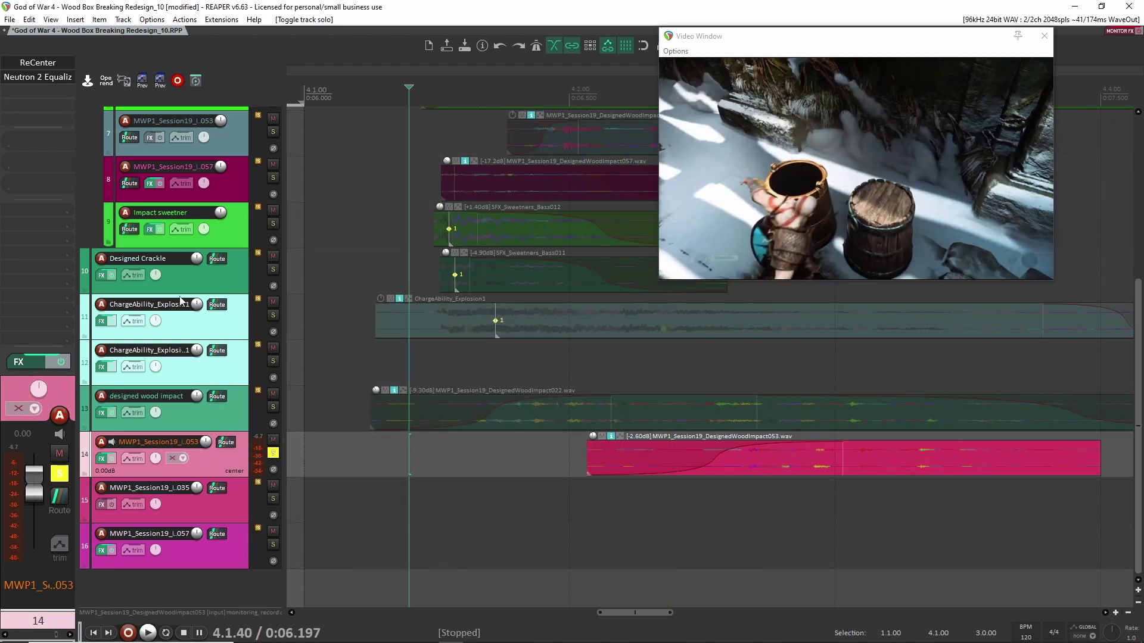
Step: Examine the ReCenter and Neutron 2 Equalizer settings on the soloed MWP1_Session19 053 track while playing it, closing each plugin window
click(37, 66)
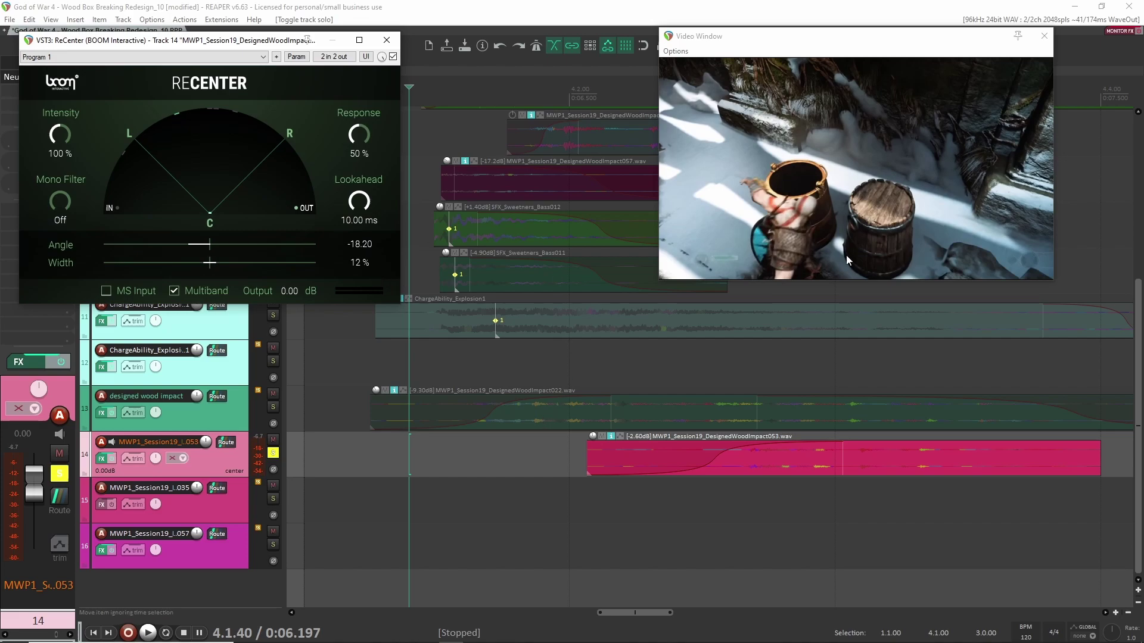
key(space)
click(386, 40)
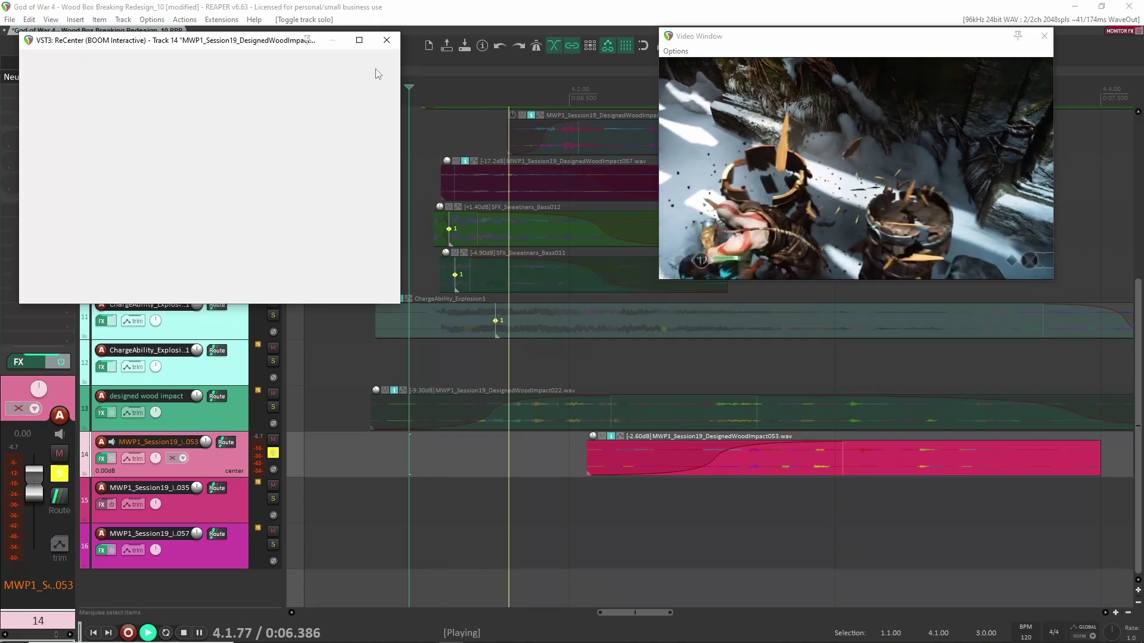
click(37, 77)
key(space)
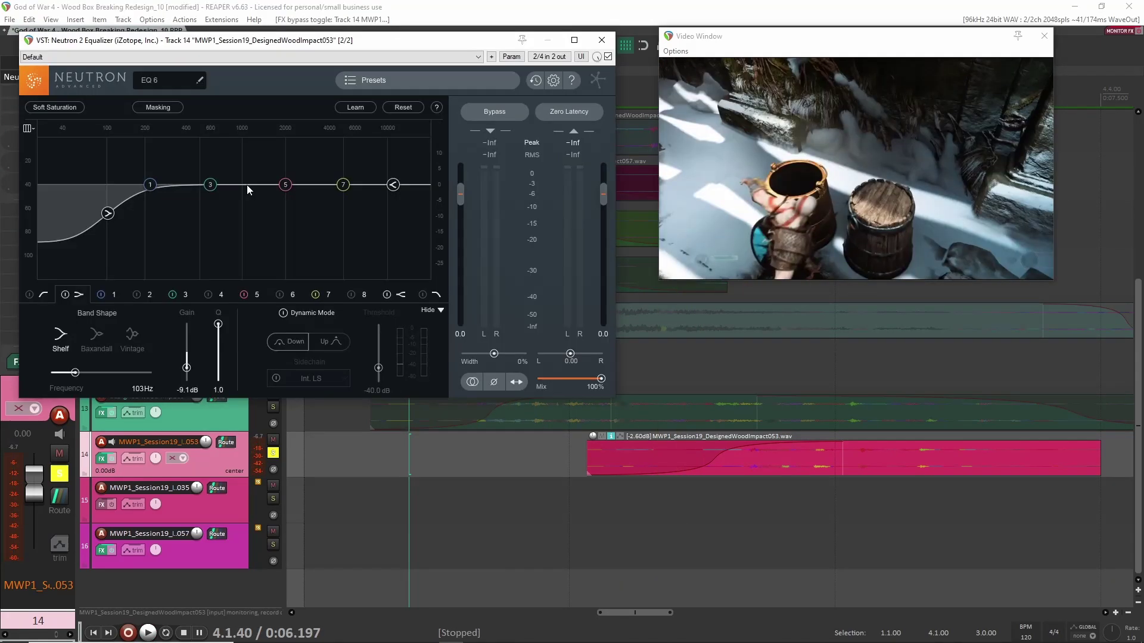
click(606, 41)
Step: Unsolo the MWP1_Session19 053 track and play all layers of the first barrel hit together
click(259, 454)
click(273, 454)
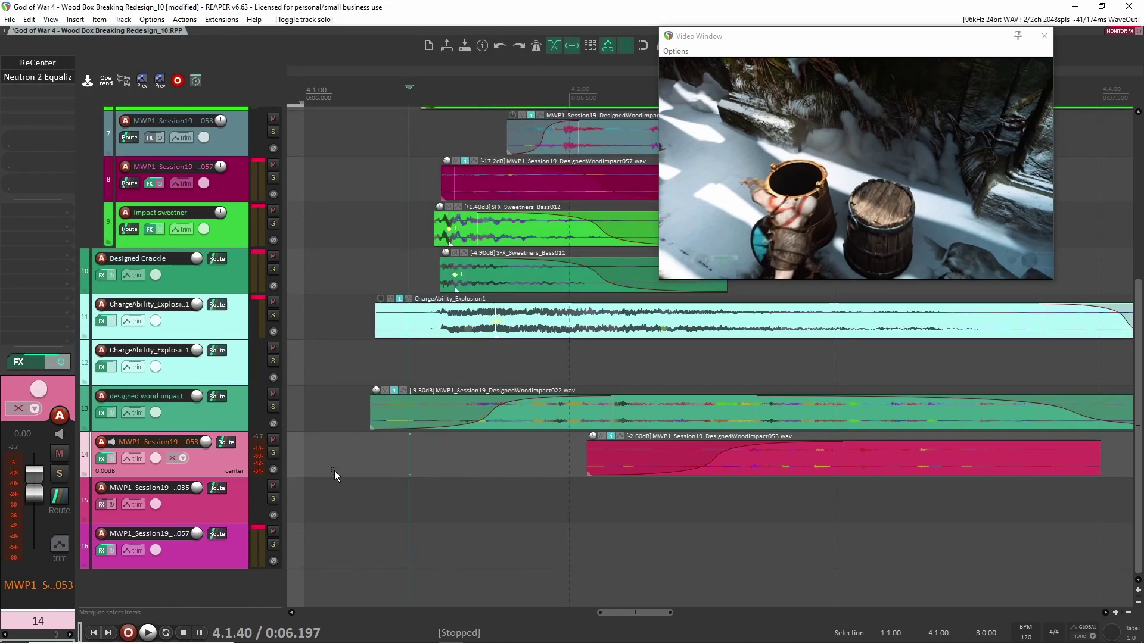
key(space)
click(332, 346)
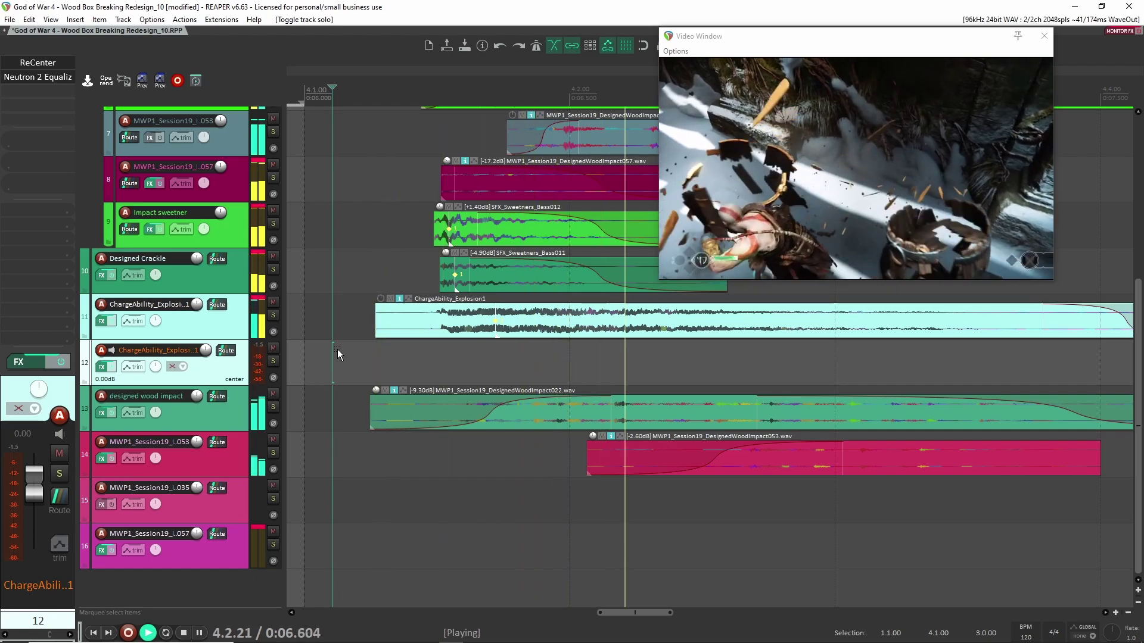
scroll(337, 349, down, 4)
key(space)
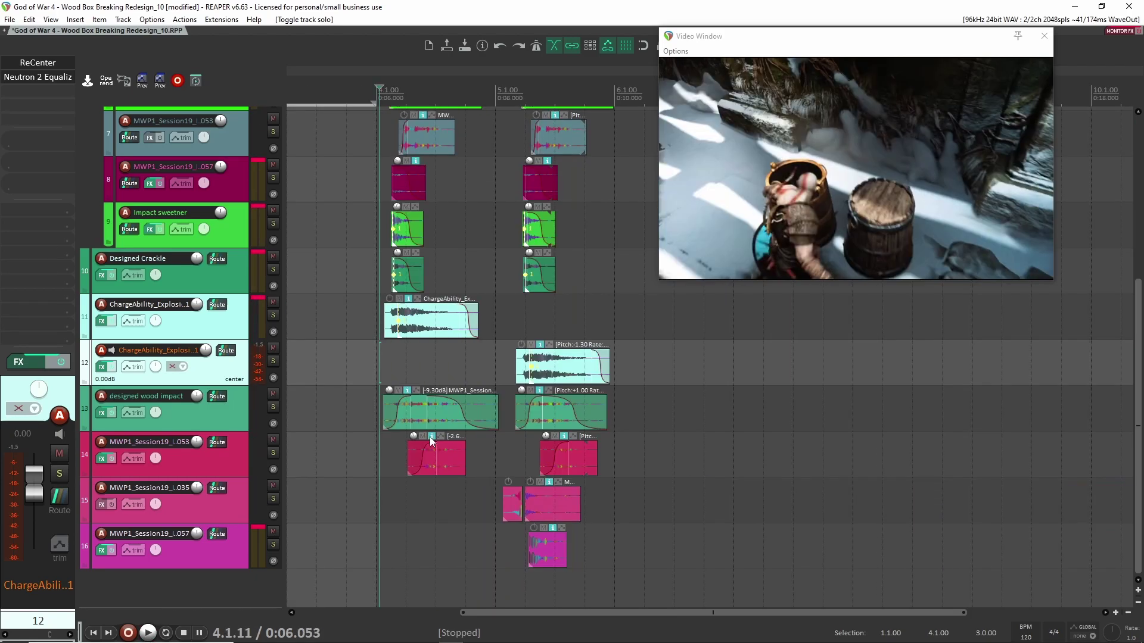
Step: Solo the original God of War audio track, play it from just before the second barrel hit, and unsolo it
scroll(505, 265, up, 4)
click(485, 182)
scroll(509, 344, up, 4)
mouse_move(490, 92)
mouse_down()
mouse_move(539, 94)
mouse_move(482, 92)
mouse_up()
click(273, 174)
key(space)
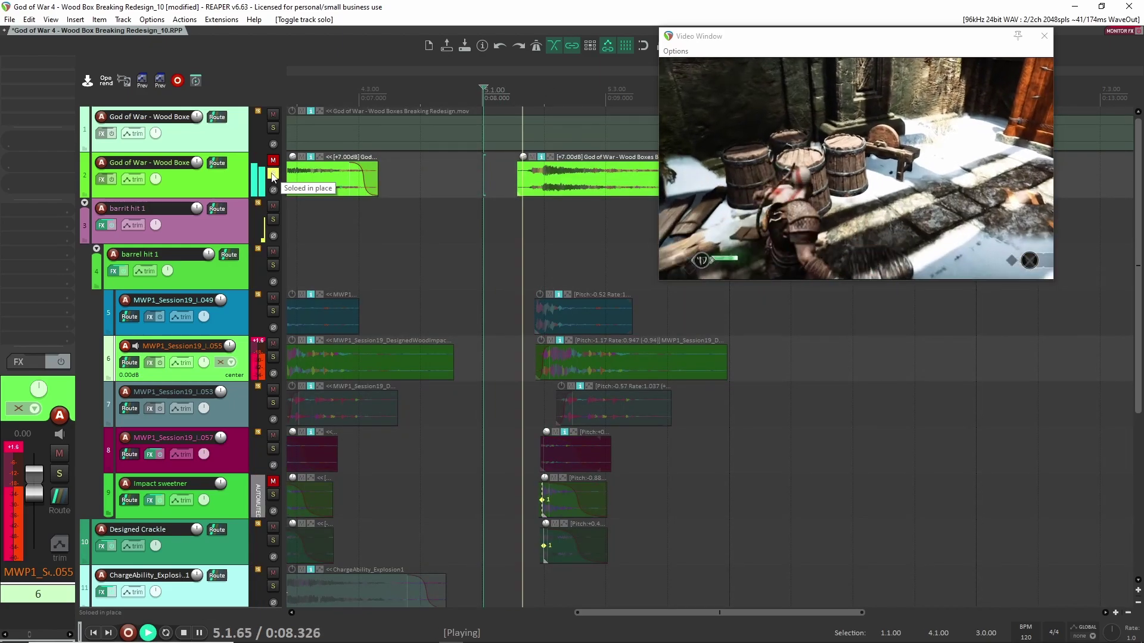
key(space)
click(273, 175)
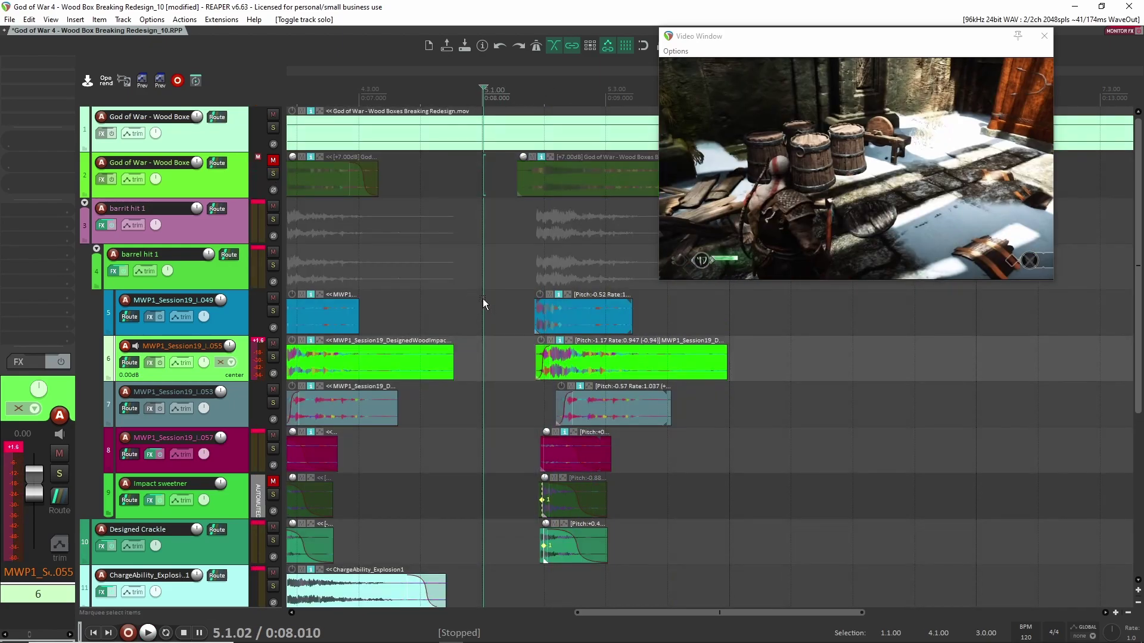
Step: Compare the second barrel hit's layers with the first, examining the pitch and rate variations and the extra wood layers
click(512, 267)
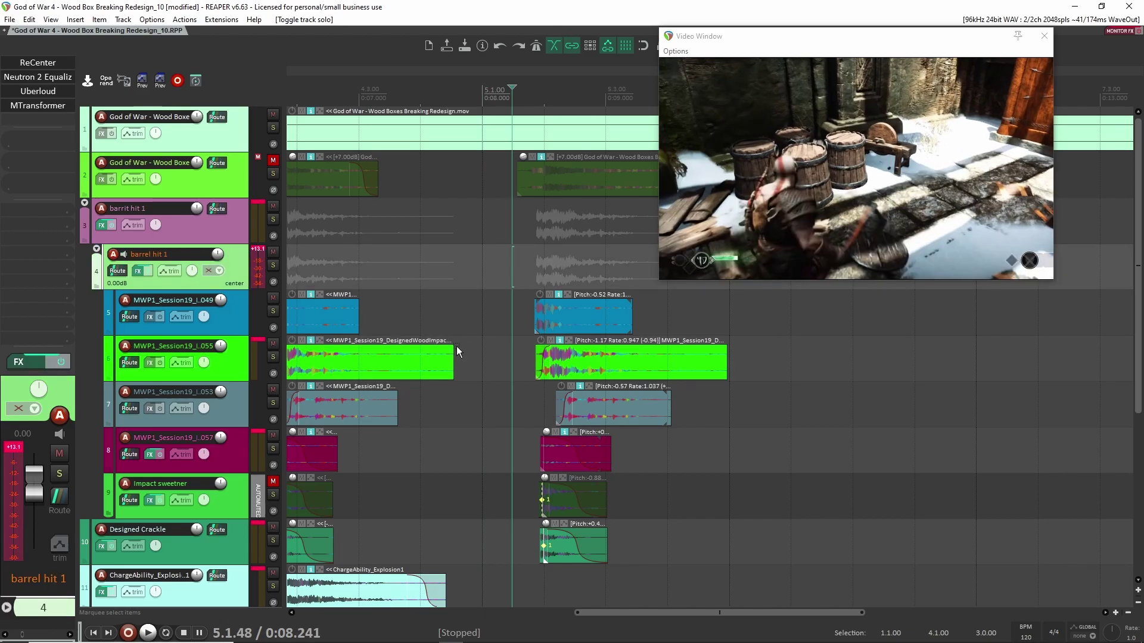
key(alt+b)
click(430, 34)
scroll(447, 339, down, 3)
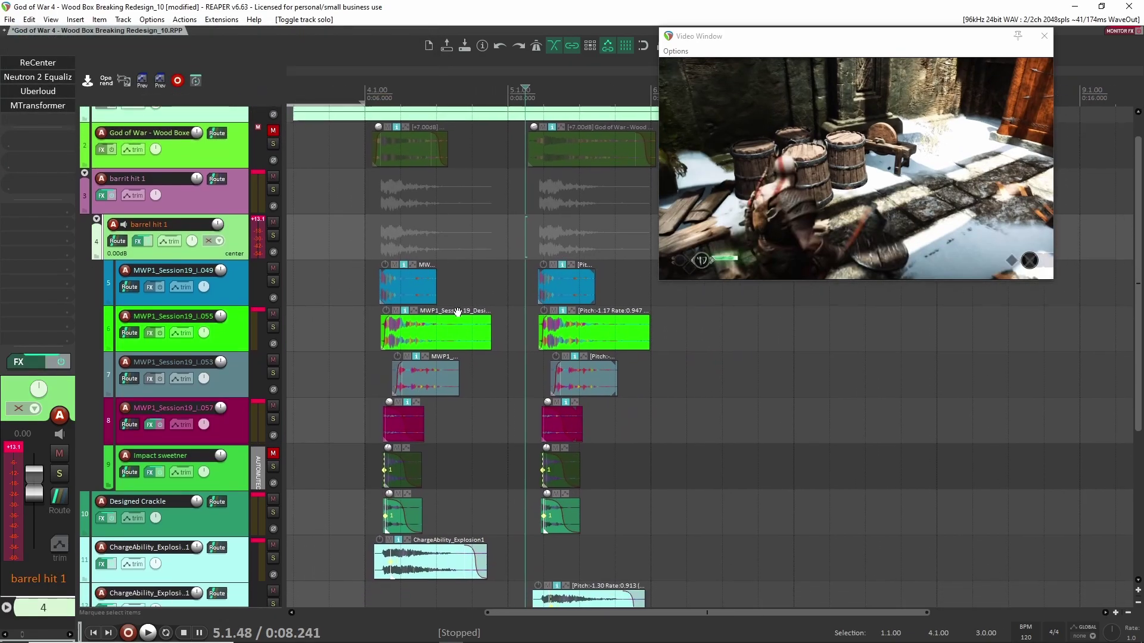
scroll(480, 436, down, 4)
scroll(593, 333, up, 1)
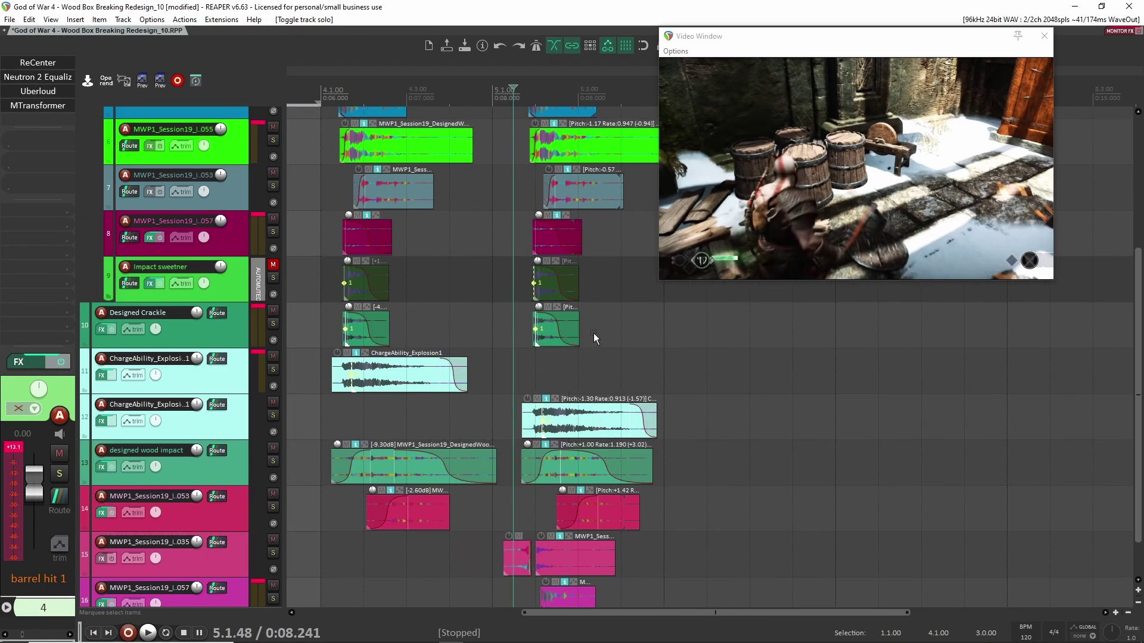
scroll(574, 437, down, 1)
scroll(569, 472, up, 3)
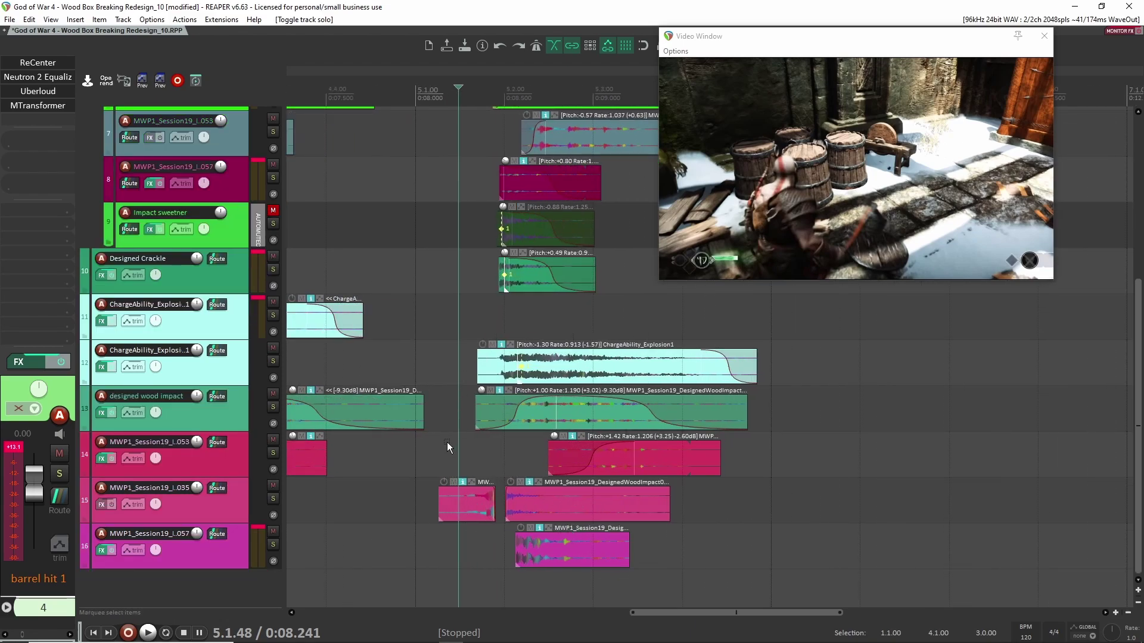
Step: Solo the MWP1_Session19 035 track and play its clips from before the second barrel hit
click(273, 499)
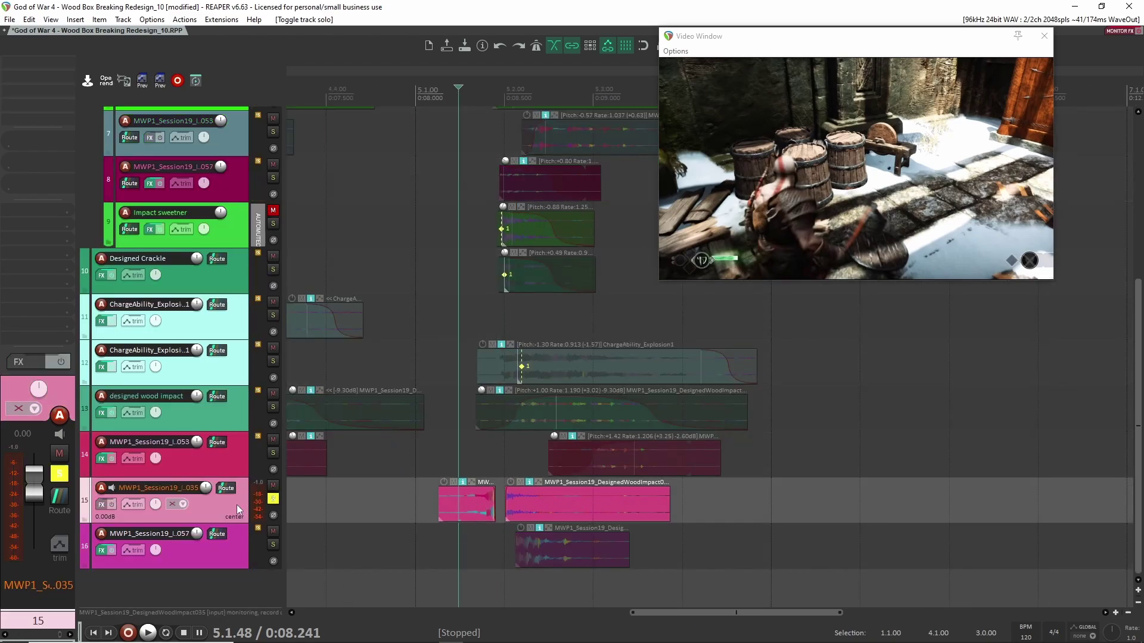
key(space)
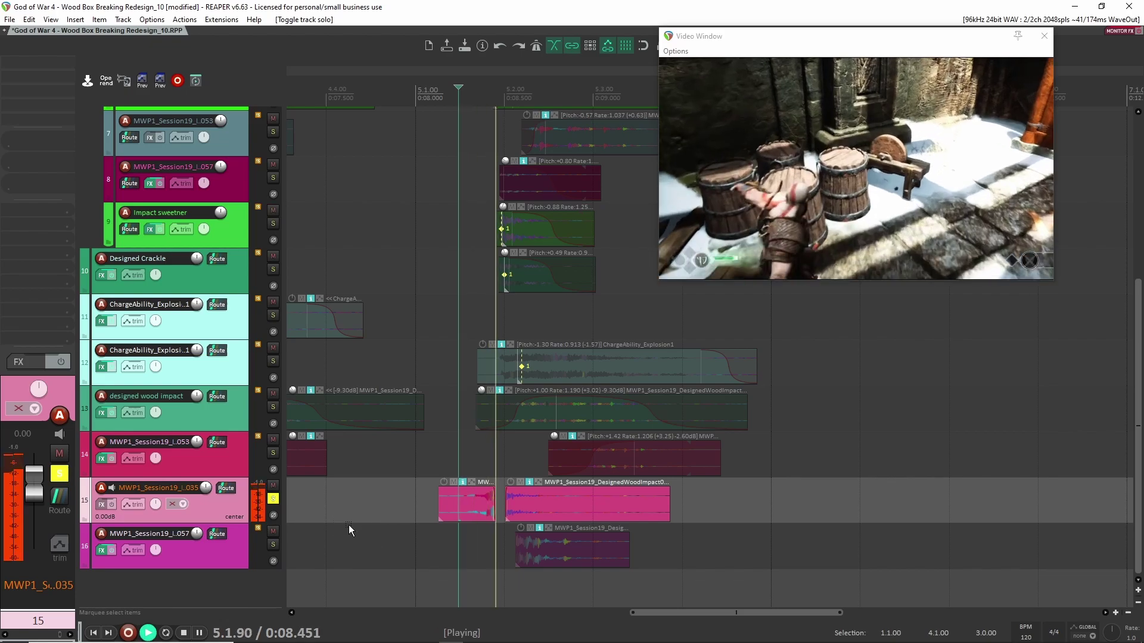
key(space)
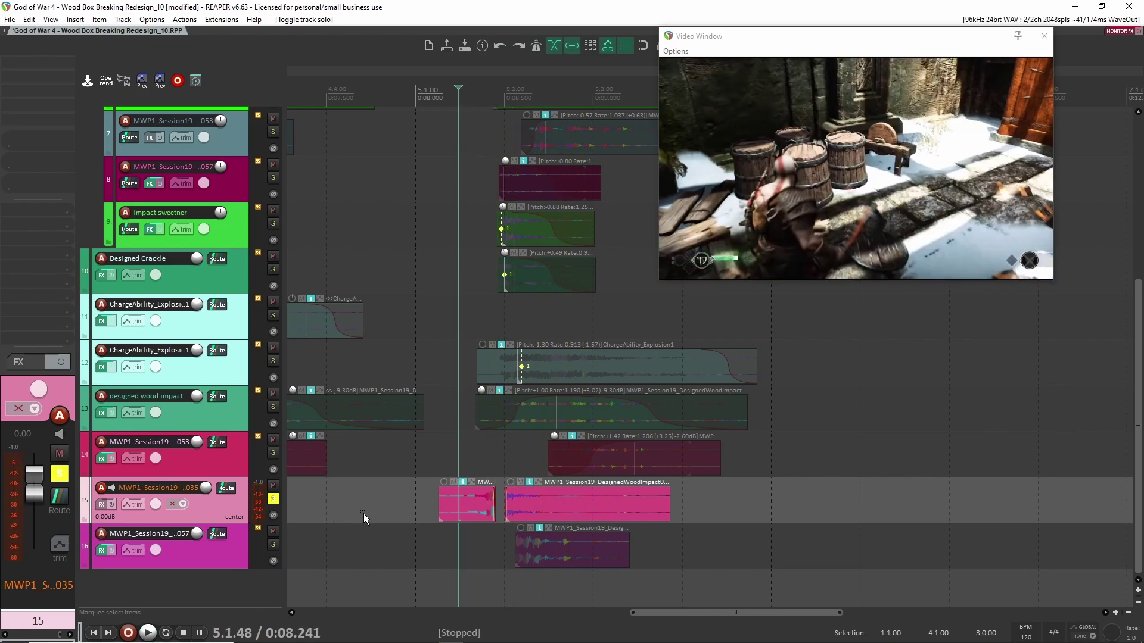
click(404, 502)
key(space)
key(space)
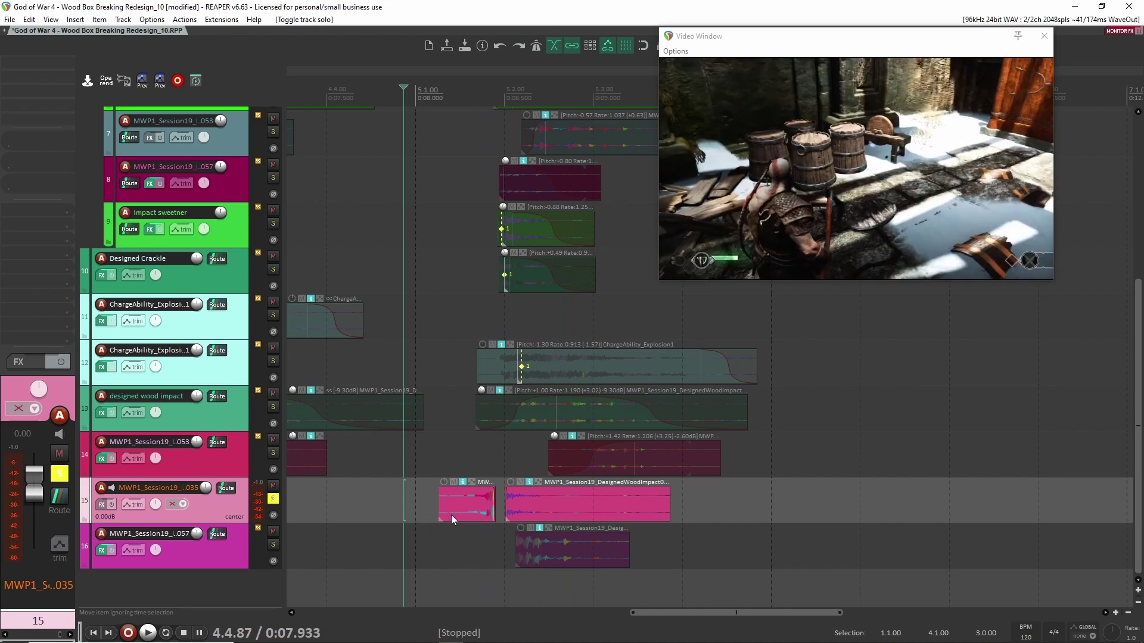
Step: Examine the gap between the two clips on the soloed MWP1_Session19 035 track and replay them
scroll(518, 512, up, 5)
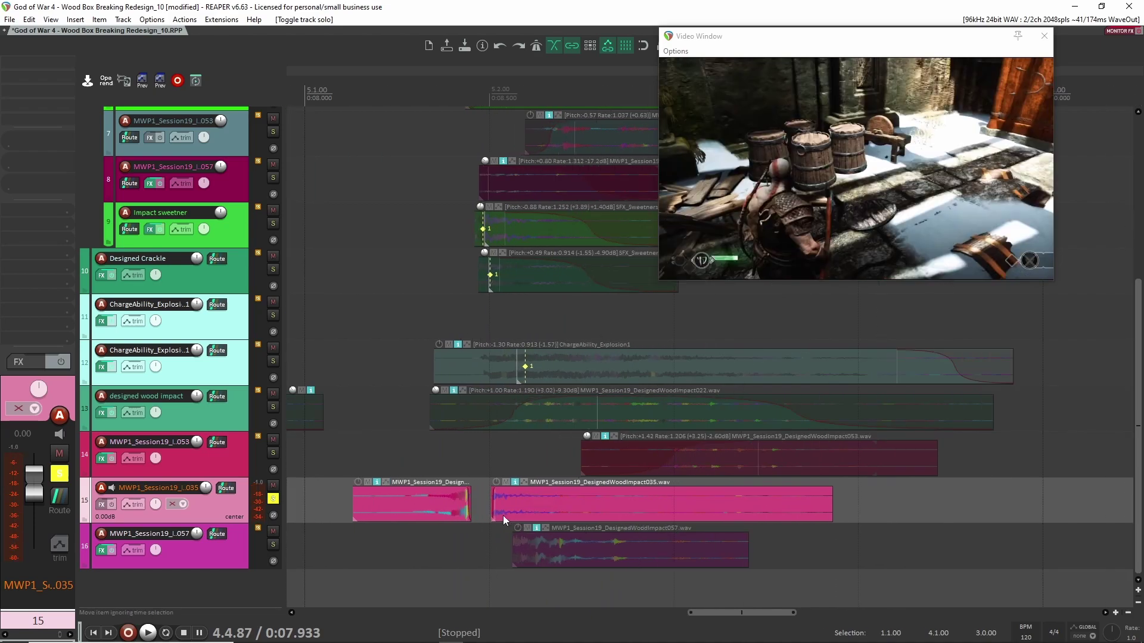
scroll(448, 512, left, 3)
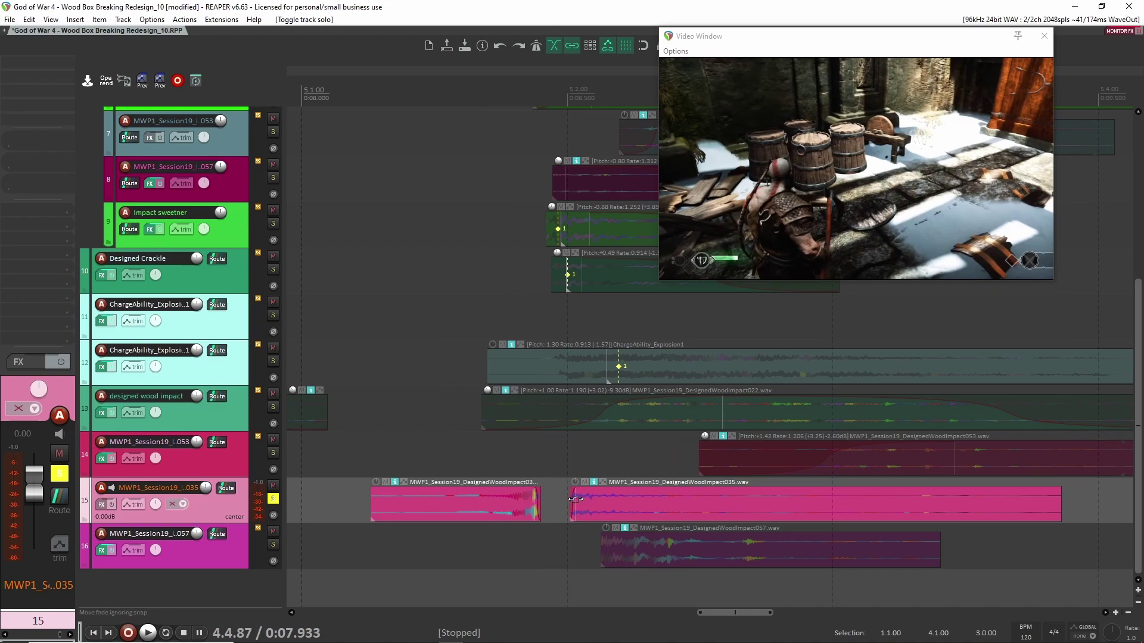
scroll(529, 179, up, 3)
scroll(576, 440, down, 3)
key(space)
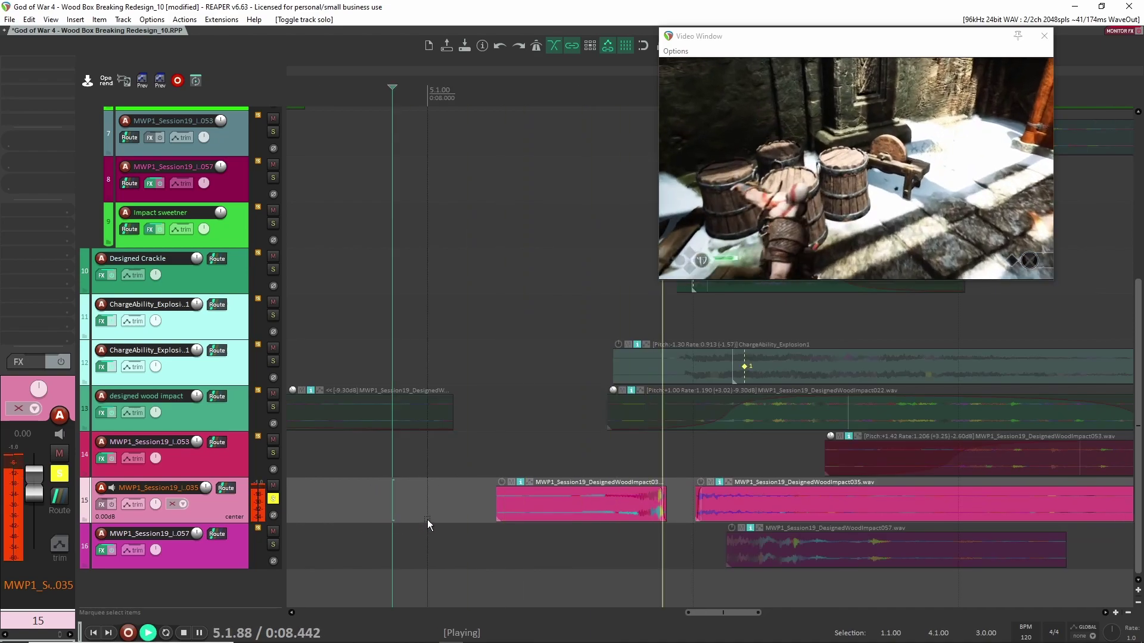
key(space)
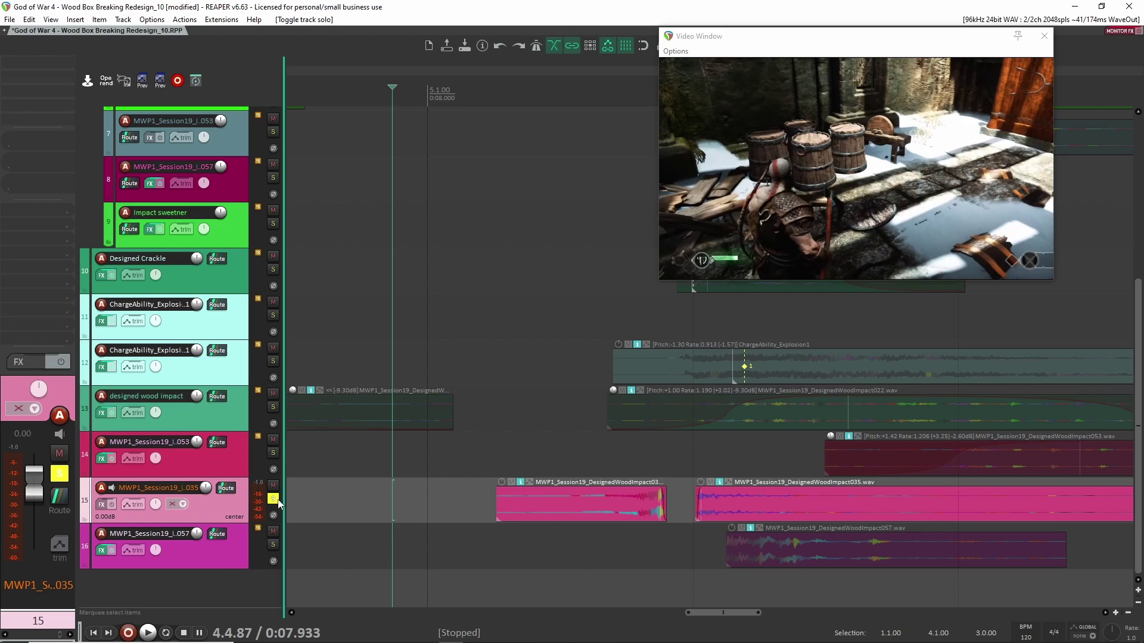
Step: Unsolo the MWP1_Session19 035 track and play all layers of the second barrel hit together
click(273, 499)
click(506, 437)
key(space)
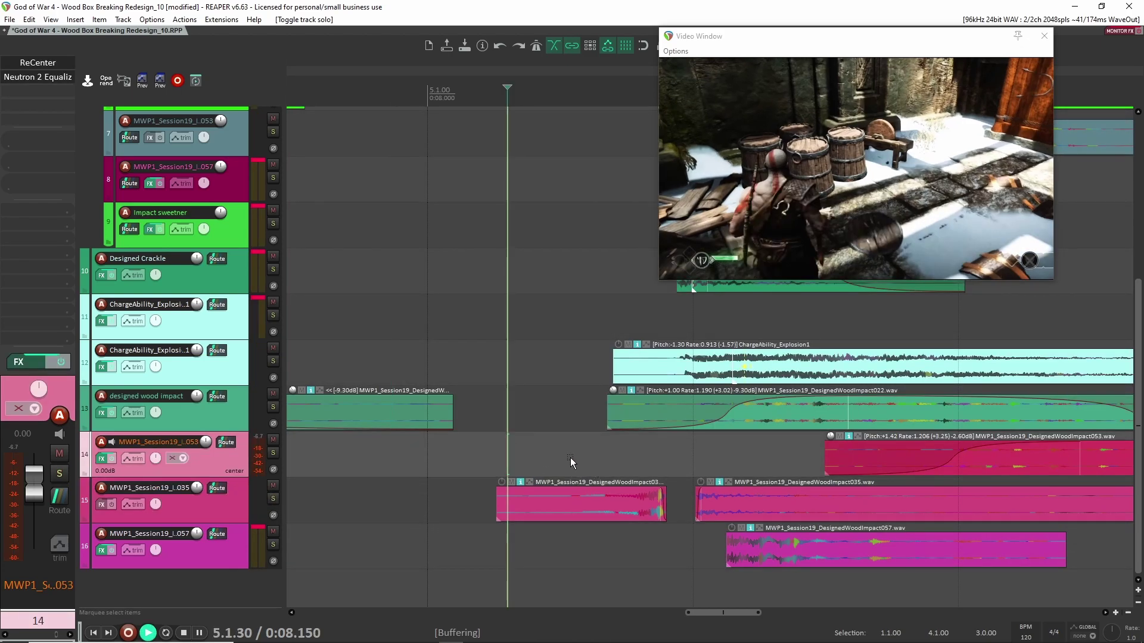
key(space)
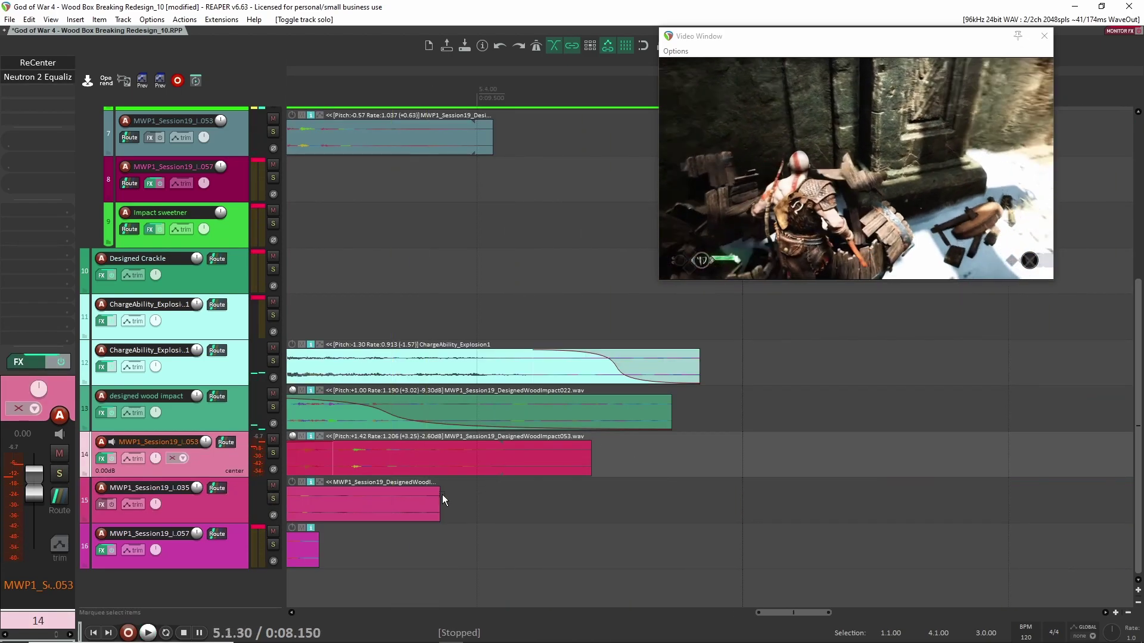
Step: Solo the lowest MWP1_Session19 057 track and play its DesignedWoodImpact057 clip at the second barrel hit
scroll(610, 491, left, 4)
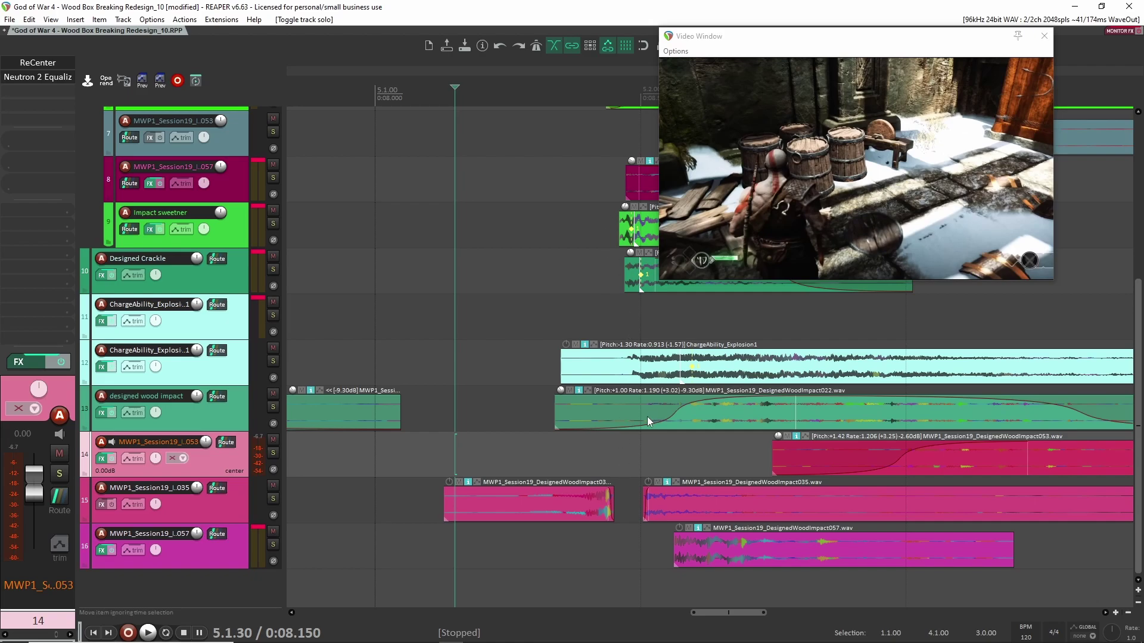
click(284, 537)
click(273, 545)
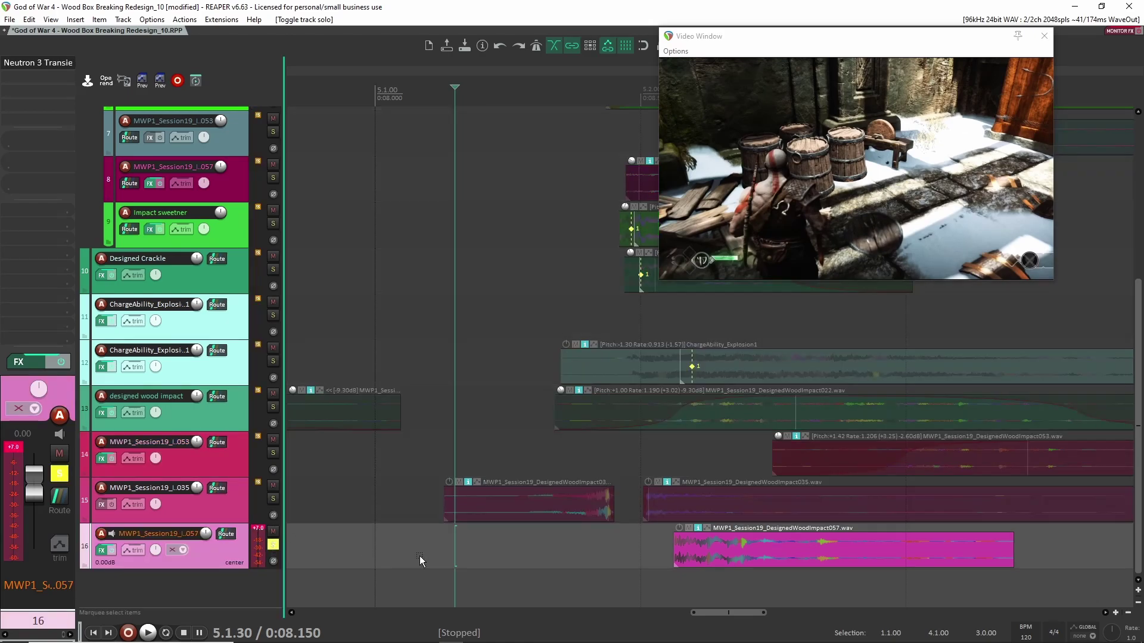
scroll(547, 527, right, 2)
click(550, 551)
key(space)
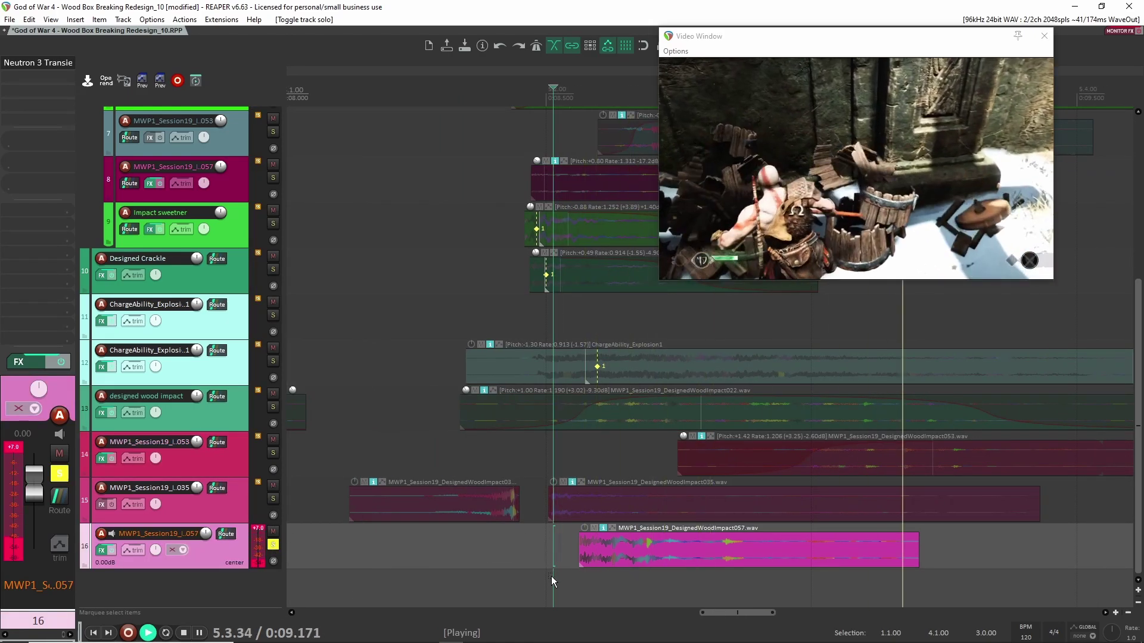
key(space)
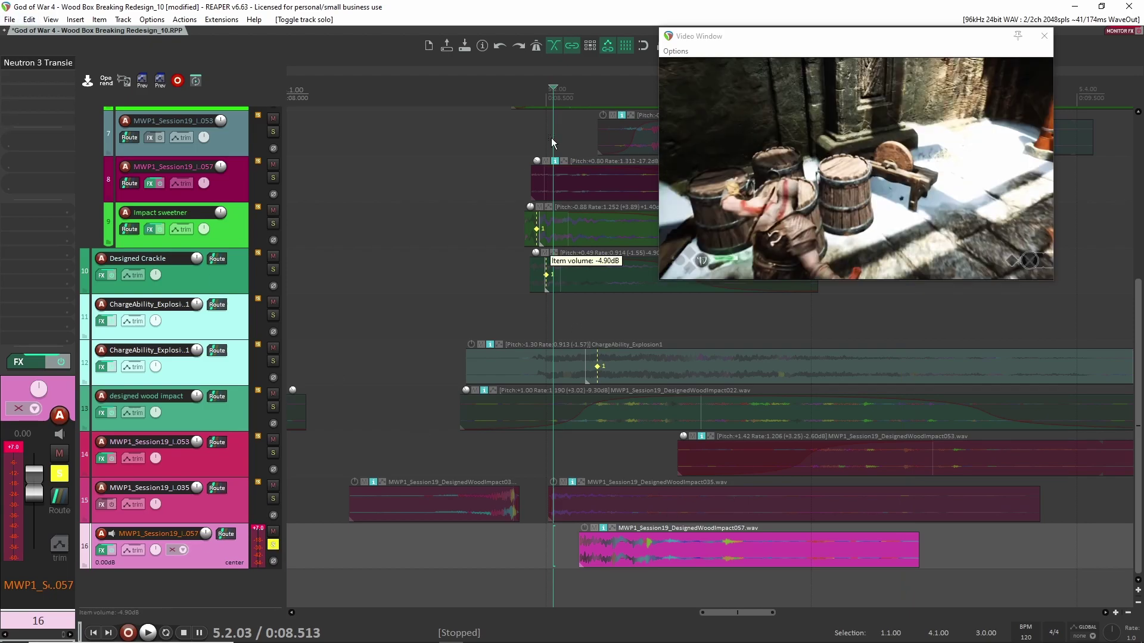
Step: Examine the Neutron 3 Transient Shaper settings on the soloed lowest MWP1_Session19 057 track during playback, closing the plugin window
click(38, 62)
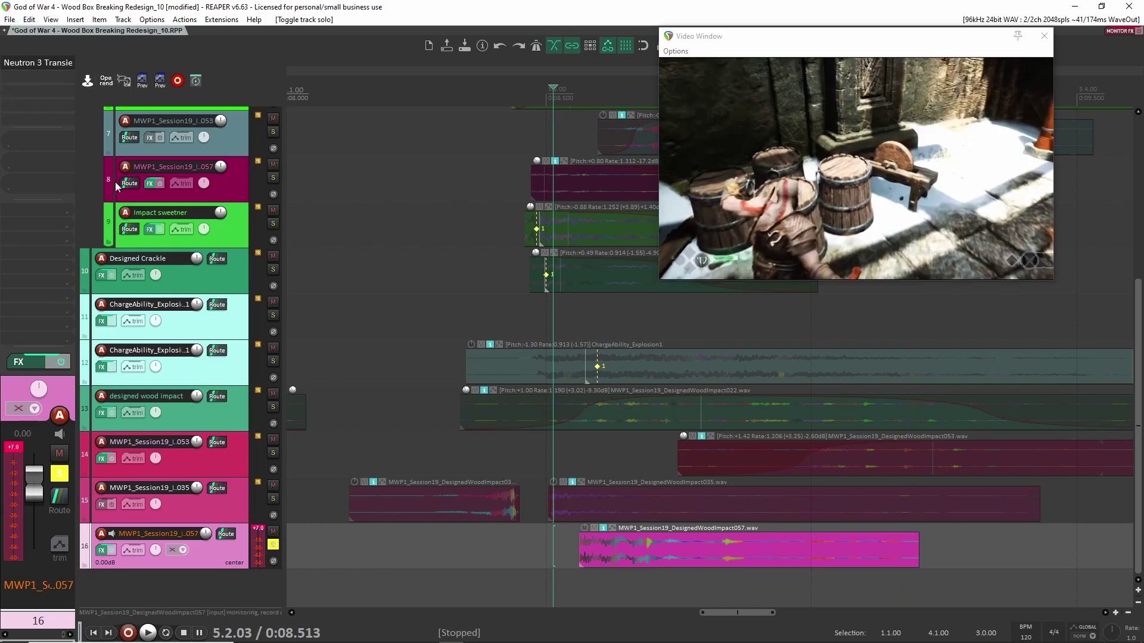
key(space)
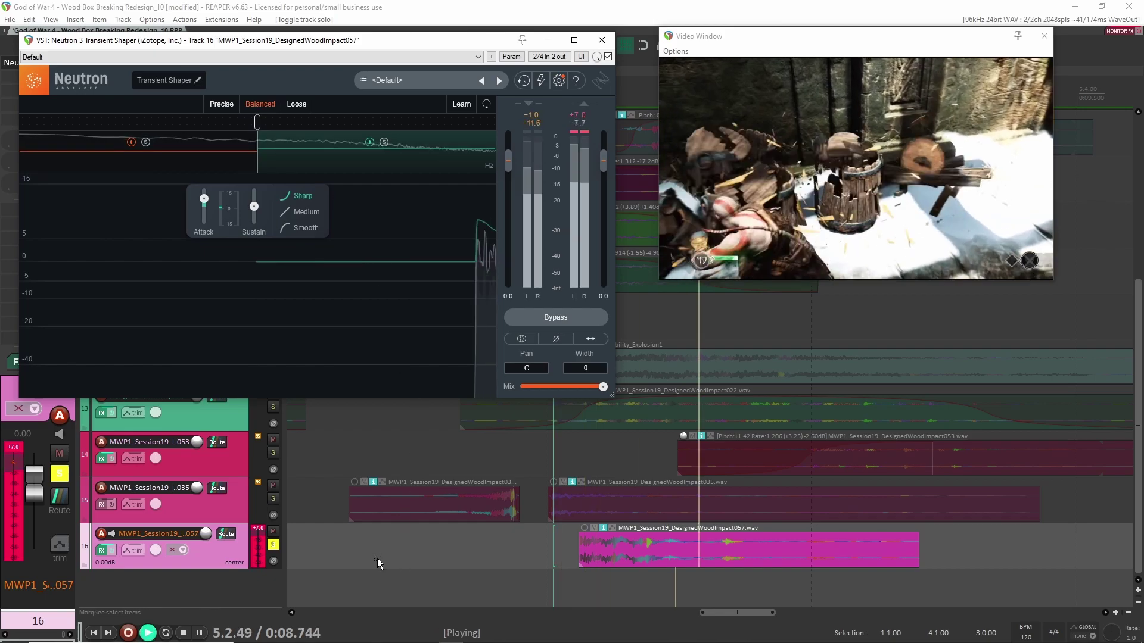
key(space)
click(600, 40)
Step: Unsolo the lowest MWP1_Session19 057 track and play the full second barrel hit mix from before the first 035 clip
click(273, 546)
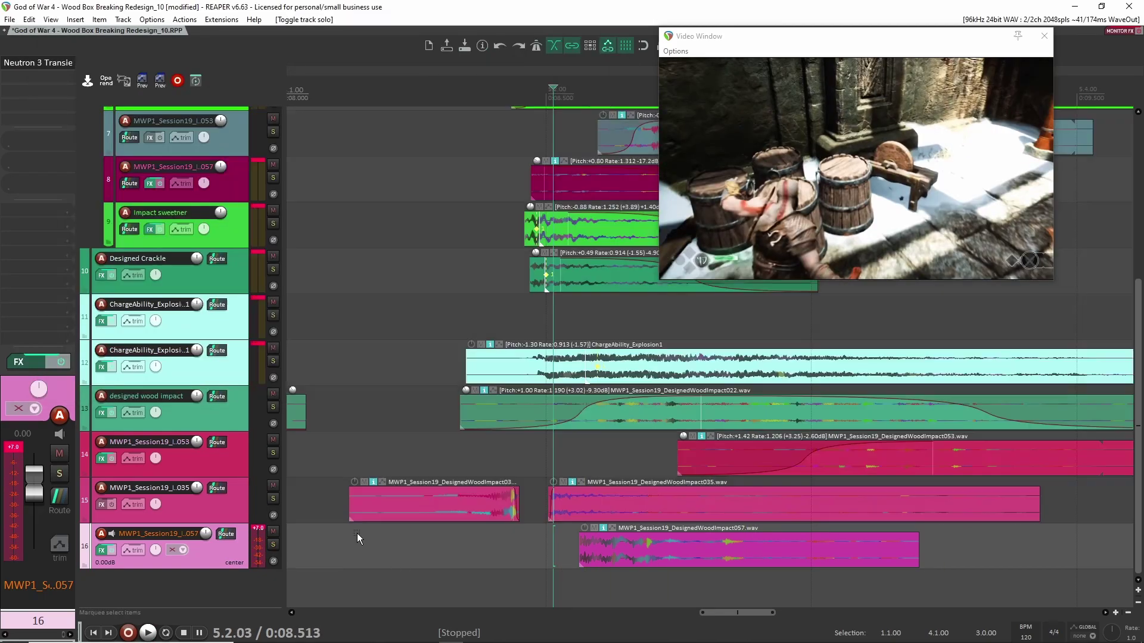
click(342, 449)
key(space)
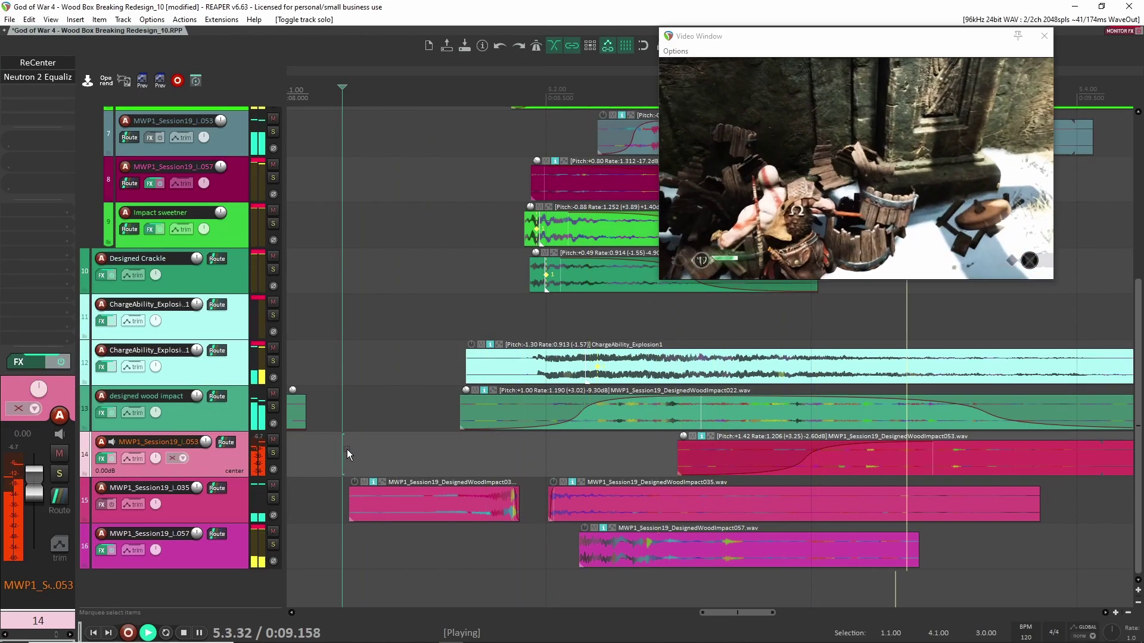
Step: Stop playback and select the second barrel hit's clips from the upper MWP1_Session19 049 track through the lower MWP1_Session19 053 track
key(space)
scroll(538, 491, down, 2)
scroll(538, 491, down, 3)
scroll(539, 490, up, 3)
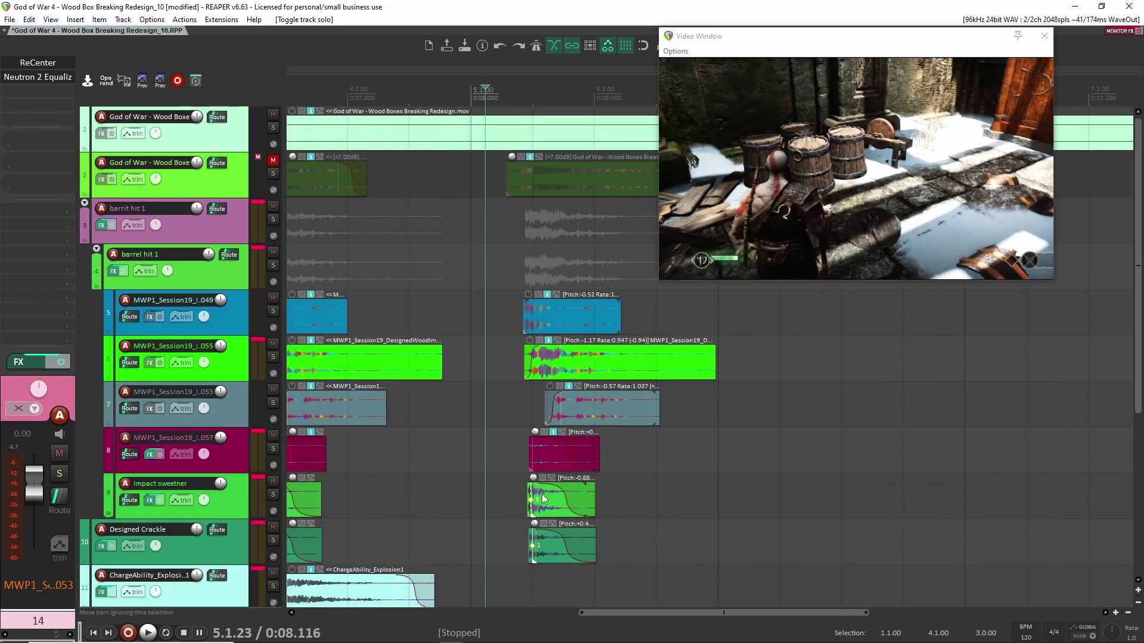
scroll(533, 279, up, 4)
drag(475, 275, 860, 458)
scroll(749, 461, down, 1)
scroll(411, 447, down, 3)
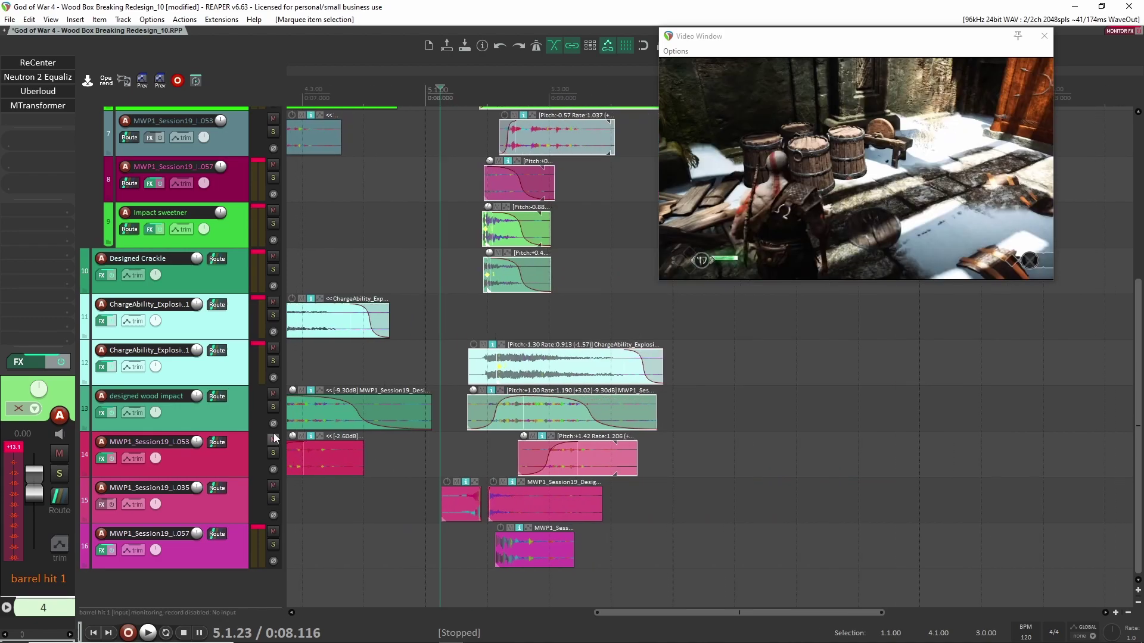
scroll(361, 338, up, 4)
drag(357, 402, 436, 401)
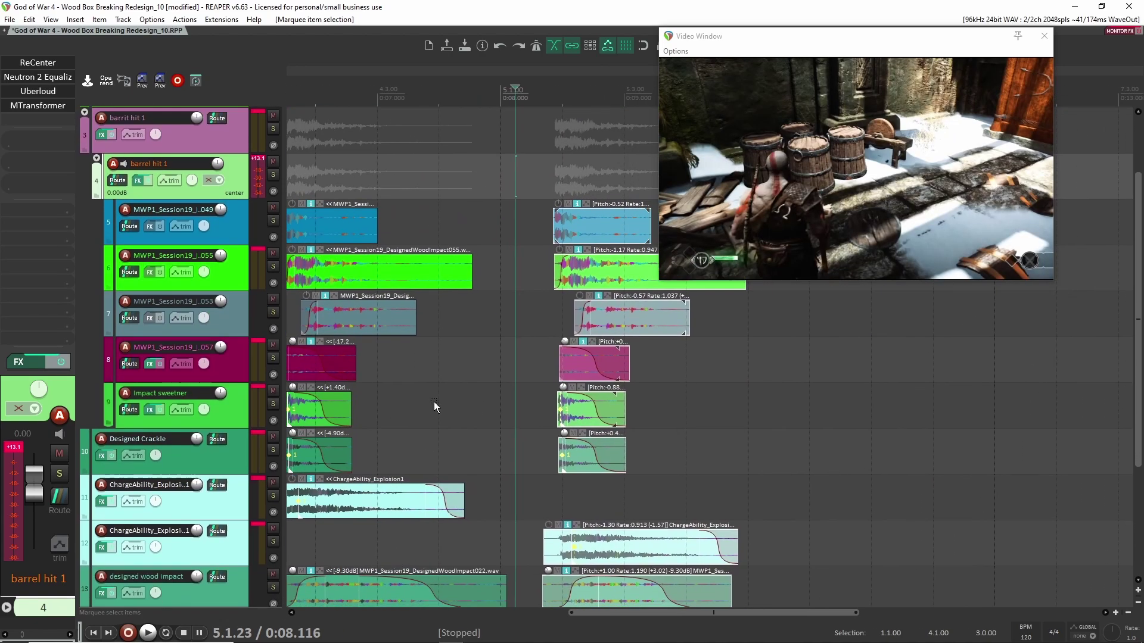
Step: Open Variator to examine its mutation settings for the selected clips, close it without mutating, and deselect the clips
key(v)
drag(571, 95, 506, 79)
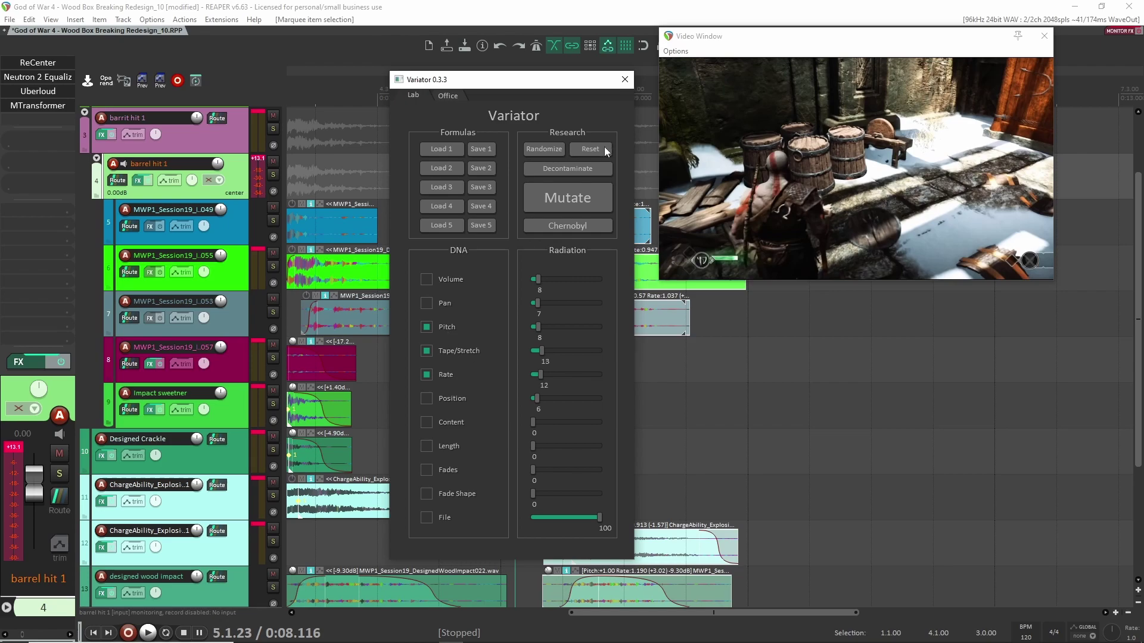
click(624, 79)
scroll(643, 366, up, 6)
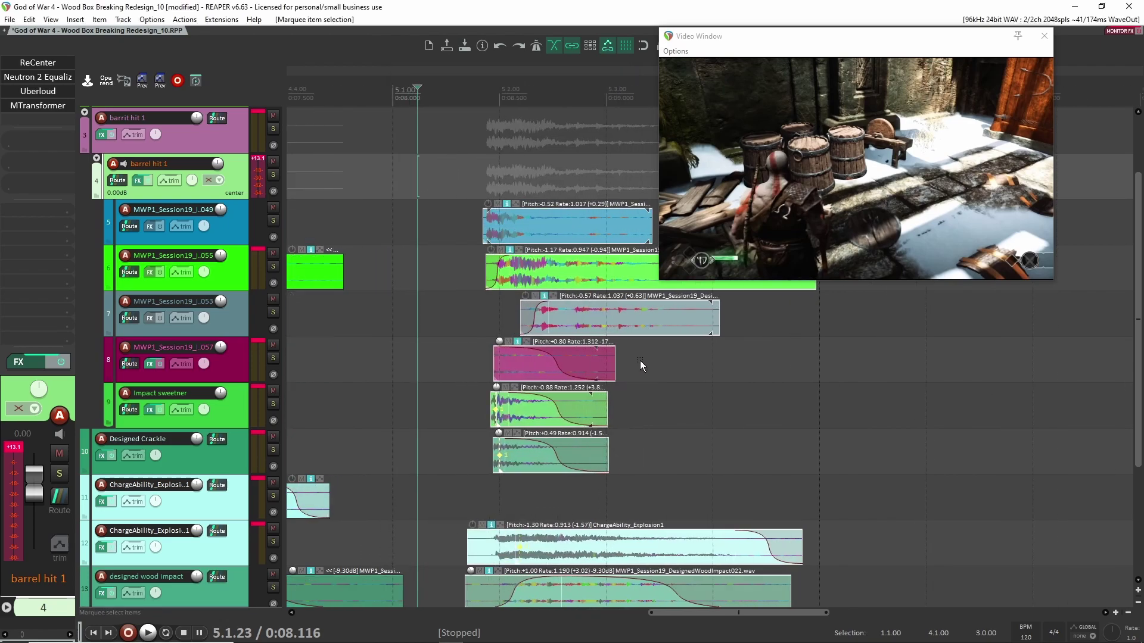
click(674, 388)
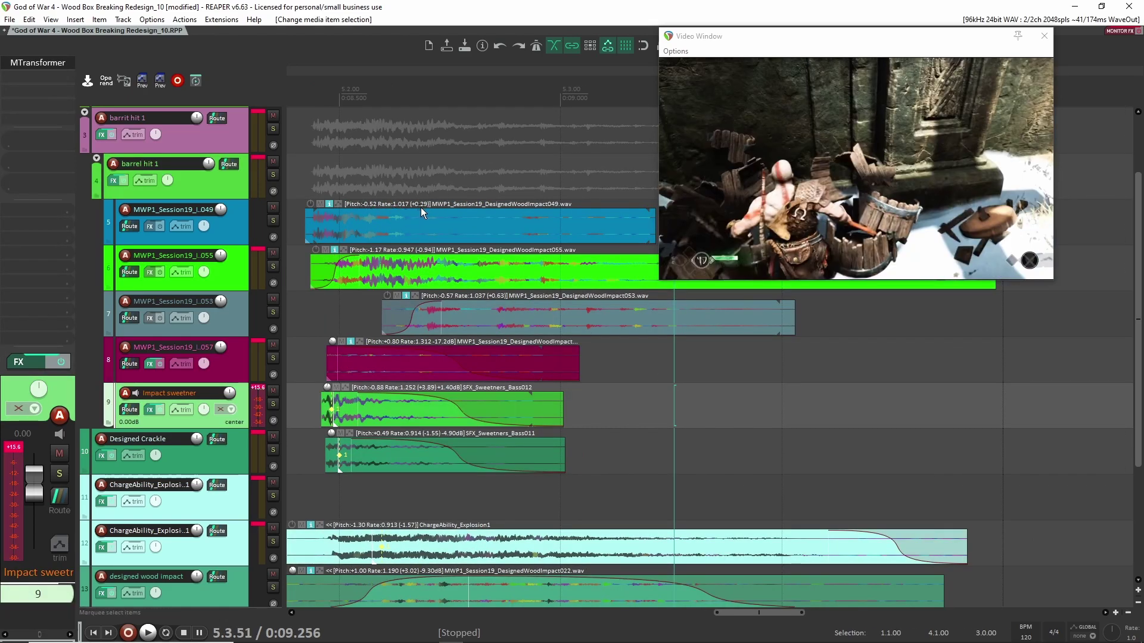
Step: Compare the layer clips of the first and second barrel hits across the tracks, down to the lowest MWP1_Session19 057 track
scroll(405, 416, down, 8)
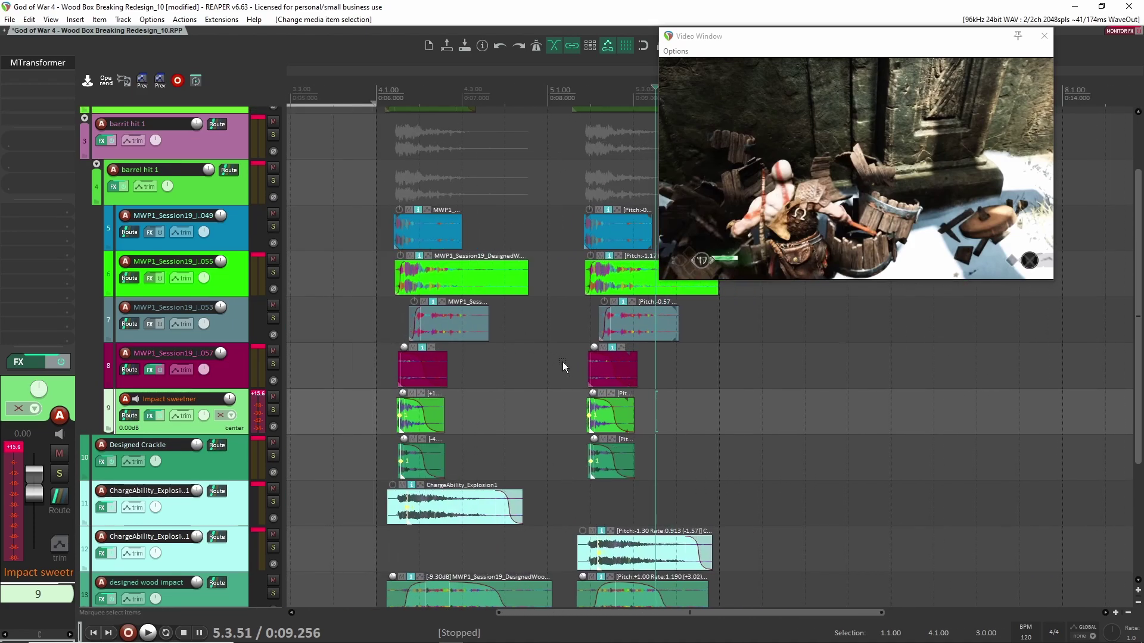
scroll(562, 362, up, 2)
scroll(560, 399, down, 2)
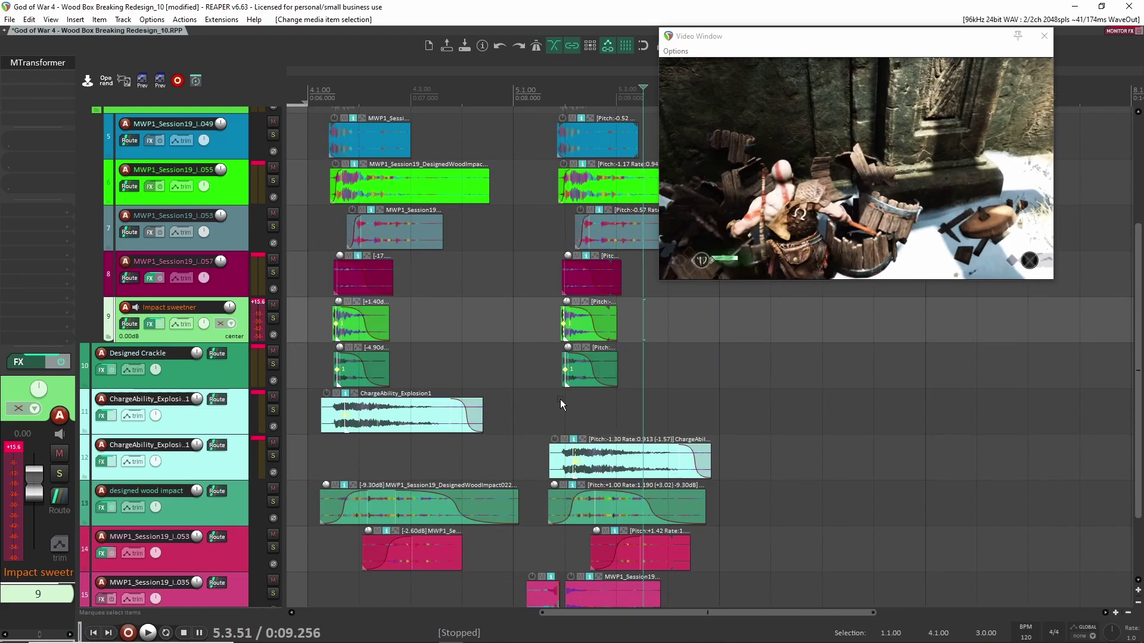
scroll(560, 399, down, 2)
scroll(556, 542, down, 2)
scroll(538, 534, up, 2)
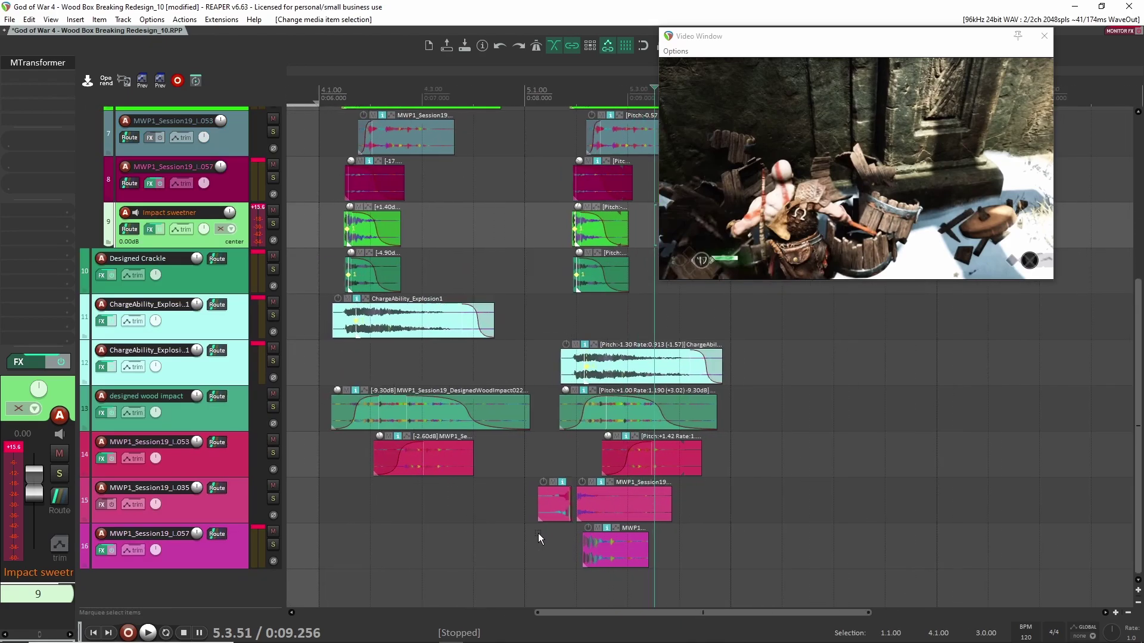
scroll(538, 534, down, 2)
scroll(537, 533, up, 4)
Step: Play the full redesign mix of both barrel hits from just before the first hit
click(387, 356)
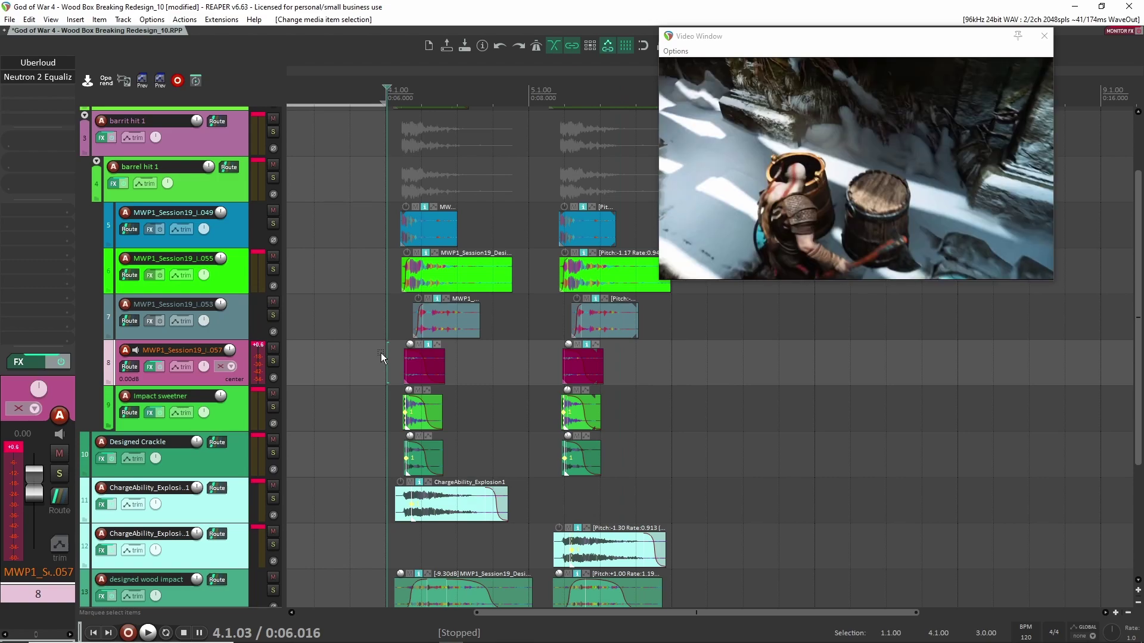
scroll(377, 363, up, 2)
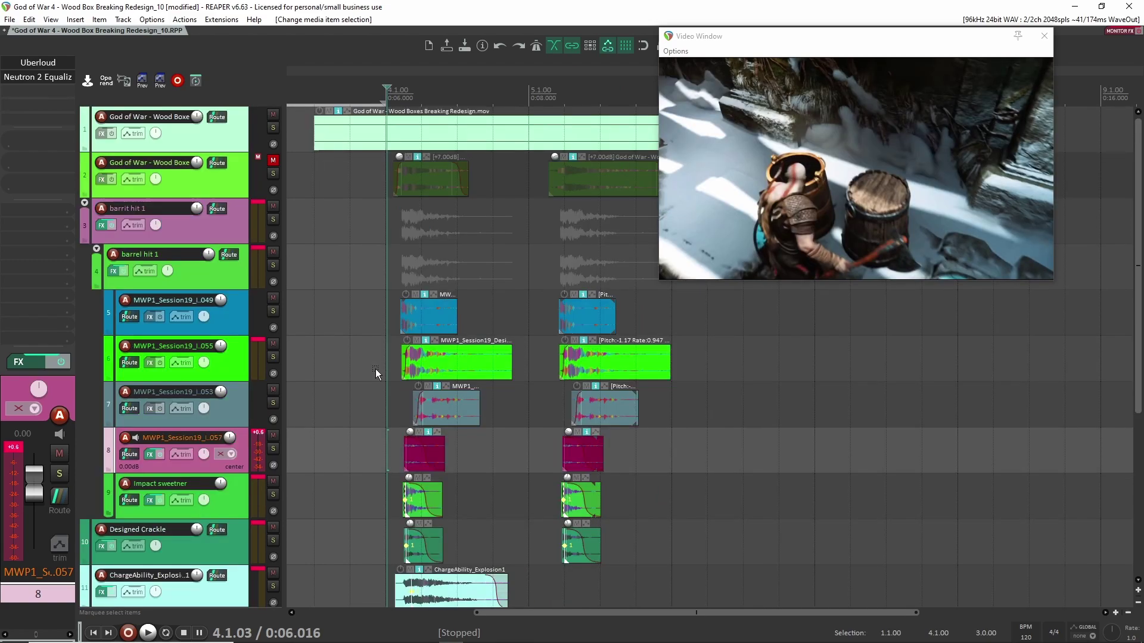
key(space)
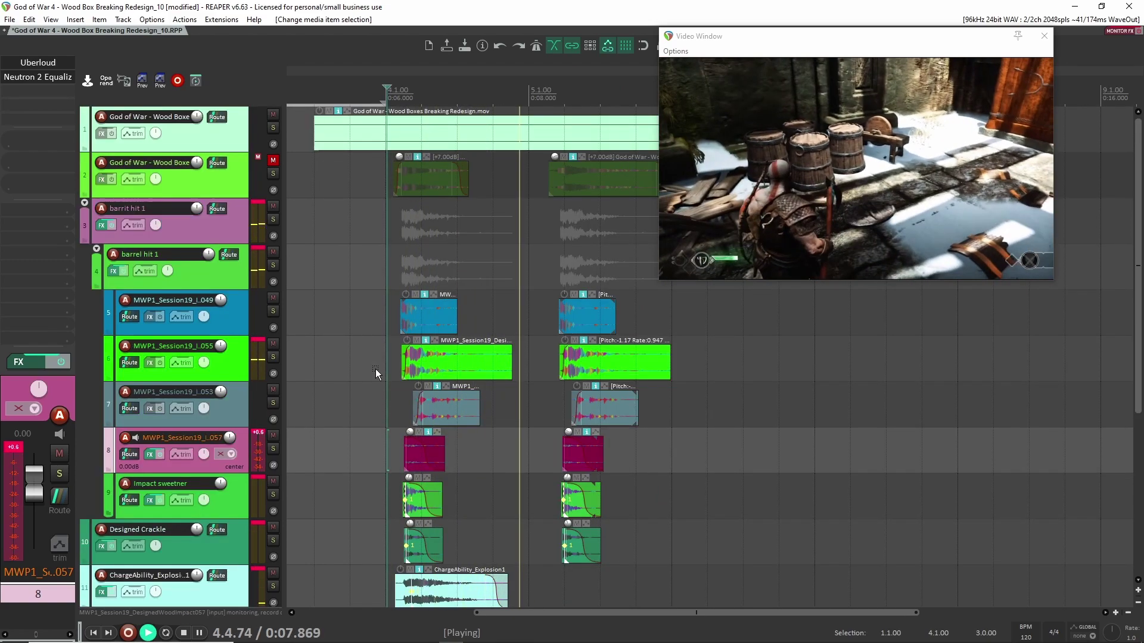